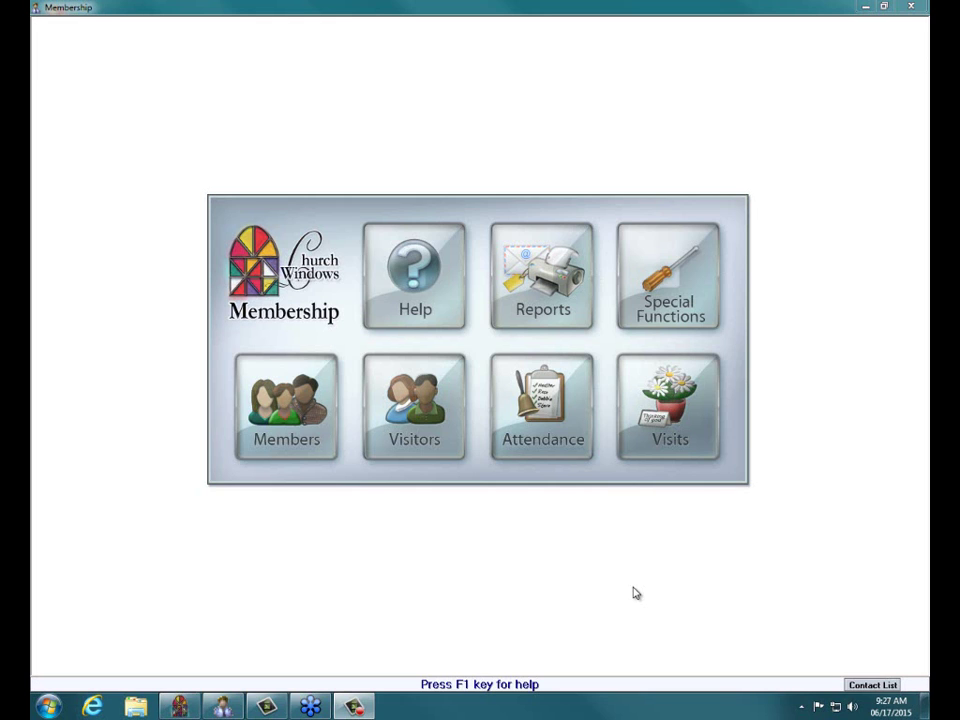
- Generate a mailing label preview with one label per family, Avery 5960 layout
click(174, 712)
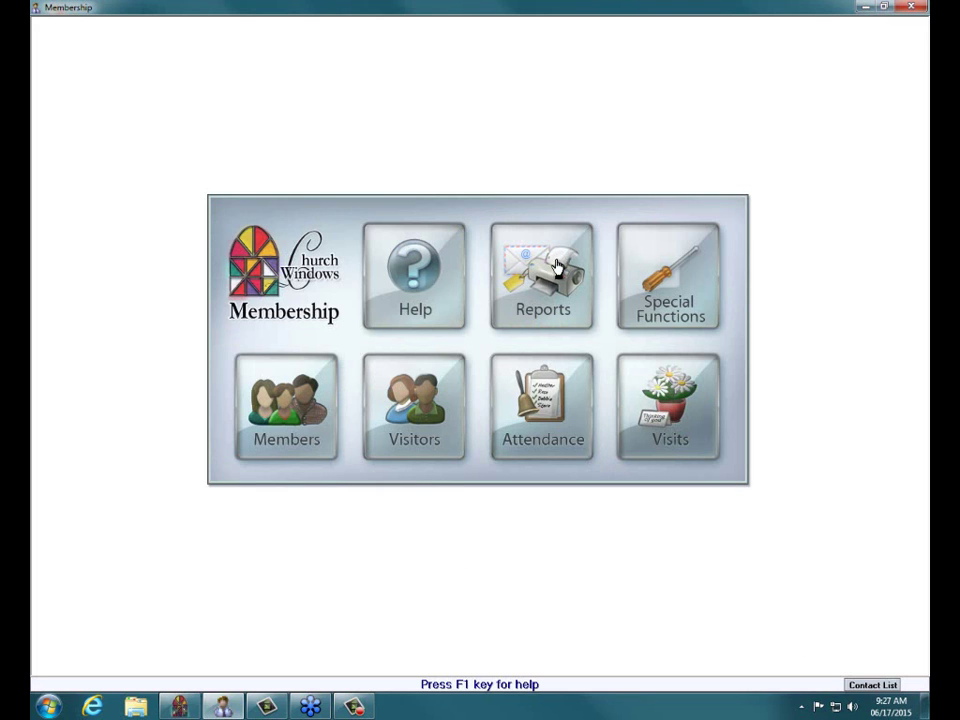
click(555, 270)
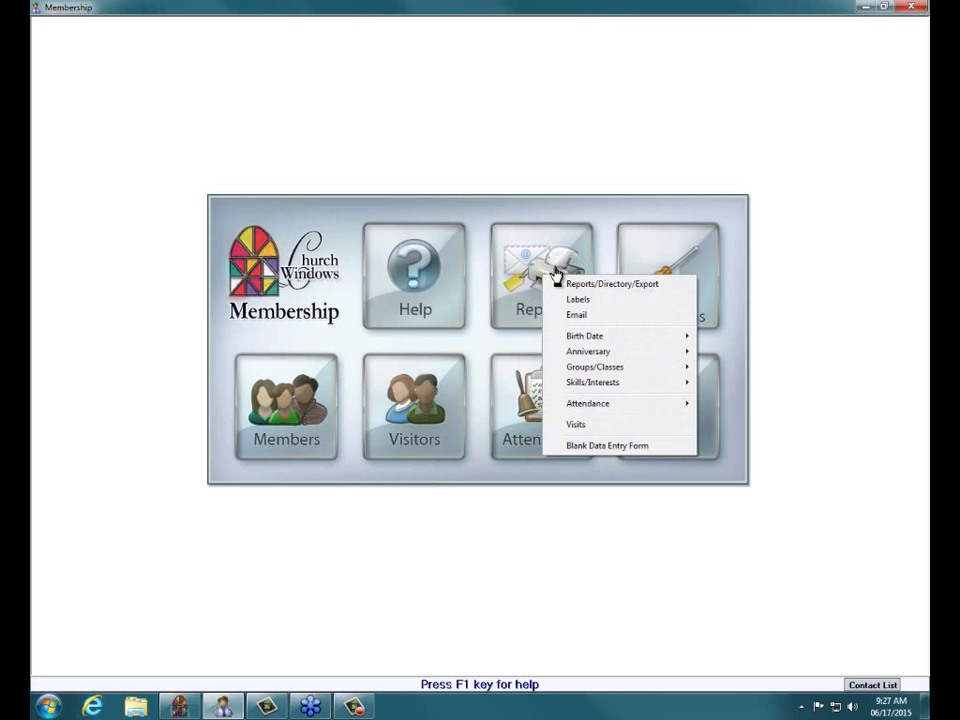
click(565, 297)
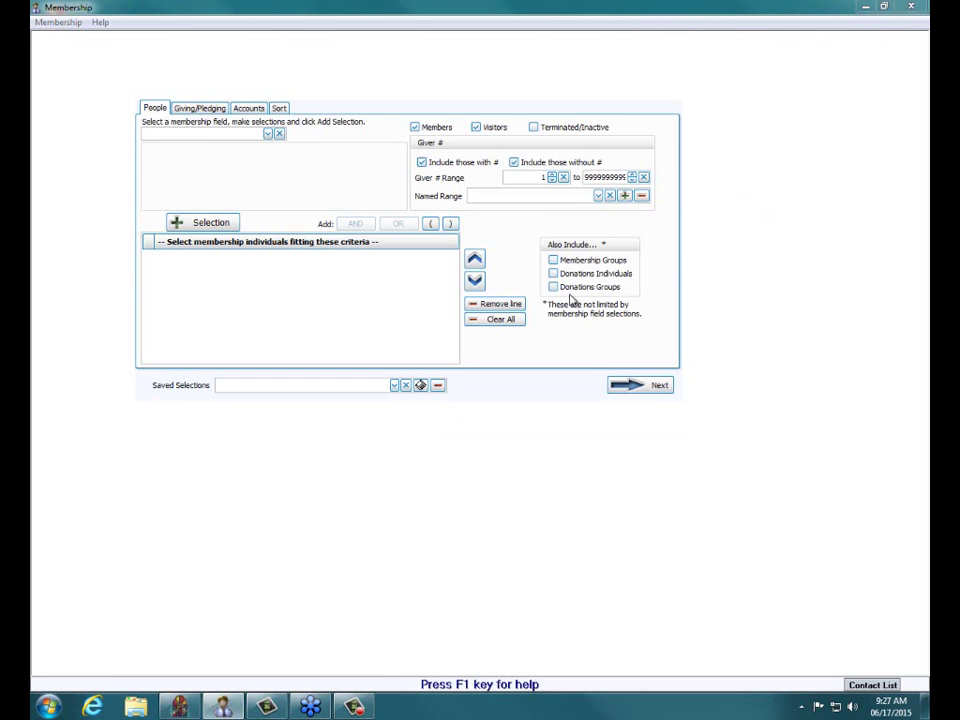
click(636, 388)
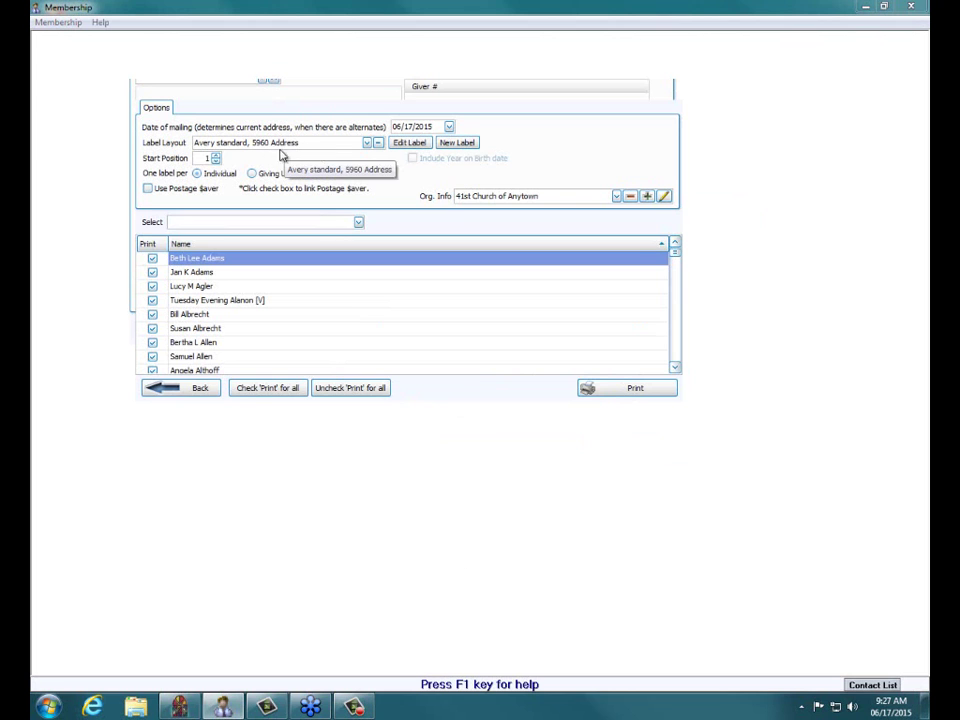
click(308, 175)
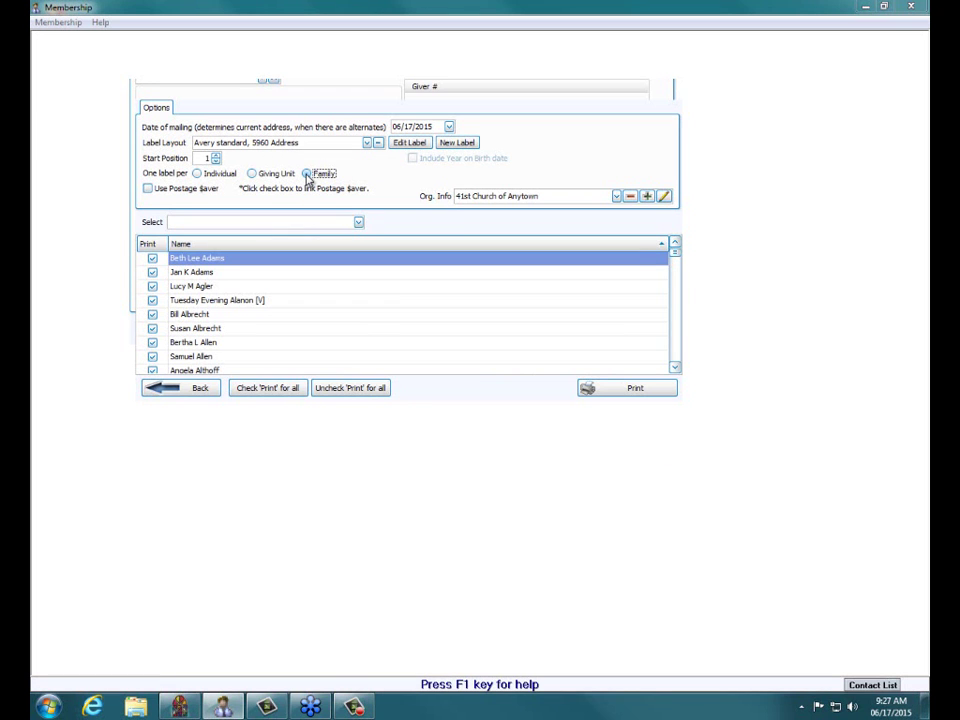
click(645, 397)
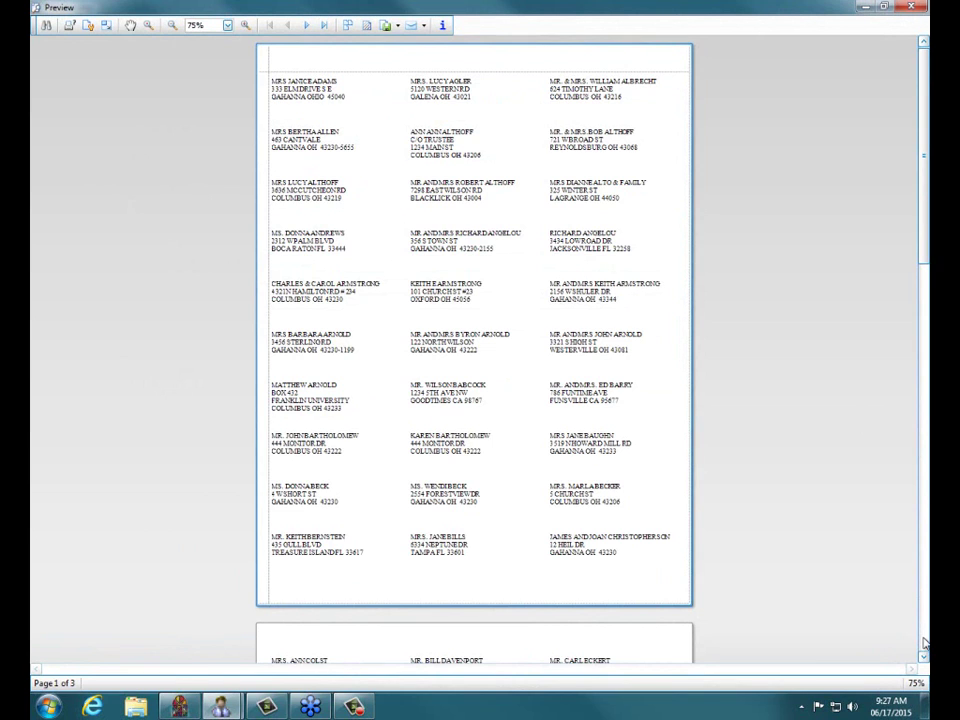
- Inspect the duplicate family's labels on page 2 of the preview, then close the preview
click(924, 642)
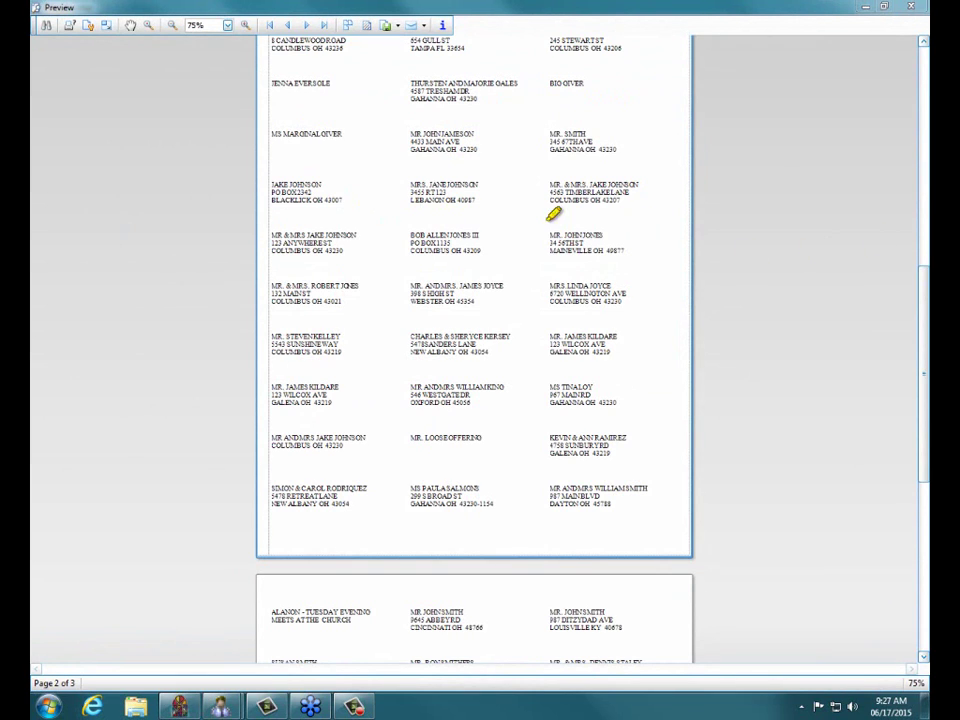
mouse_move(538, 209)
mouse_down()
mouse_move(611, 216)
mouse_move(656, 190)
mouse_move(540, 206)
mouse_up()
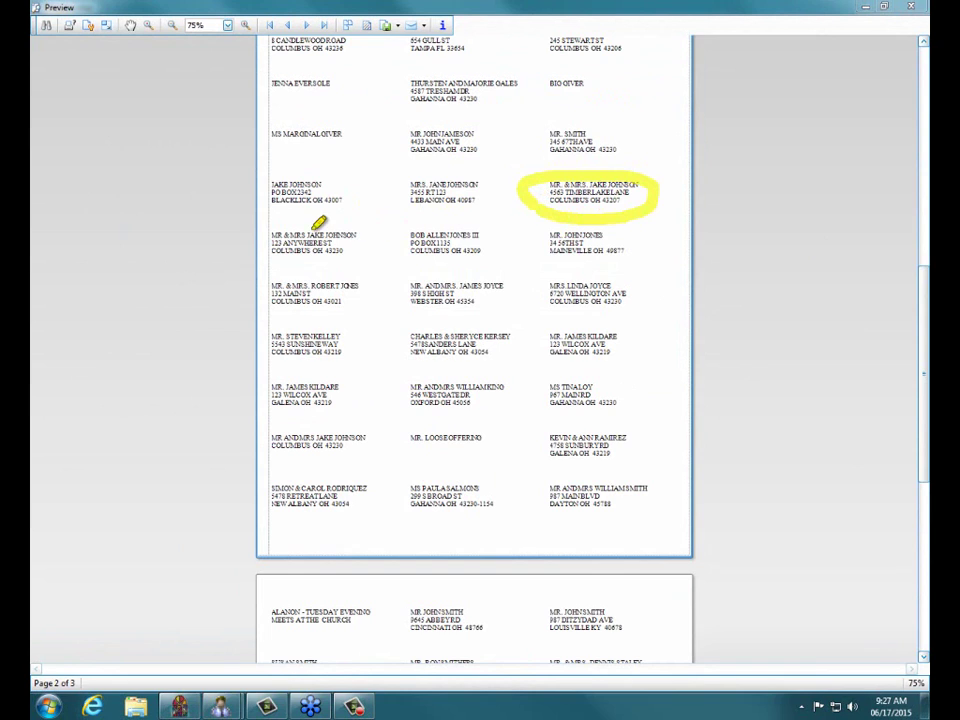
mouse_move(272, 206)
mouse_down()
mouse_move(358, 204)
mouse_move(353, 176)
mouse_move(300, 165)
mouse_move(246, 193)
mouse_move(259, 197)
mouse_up()
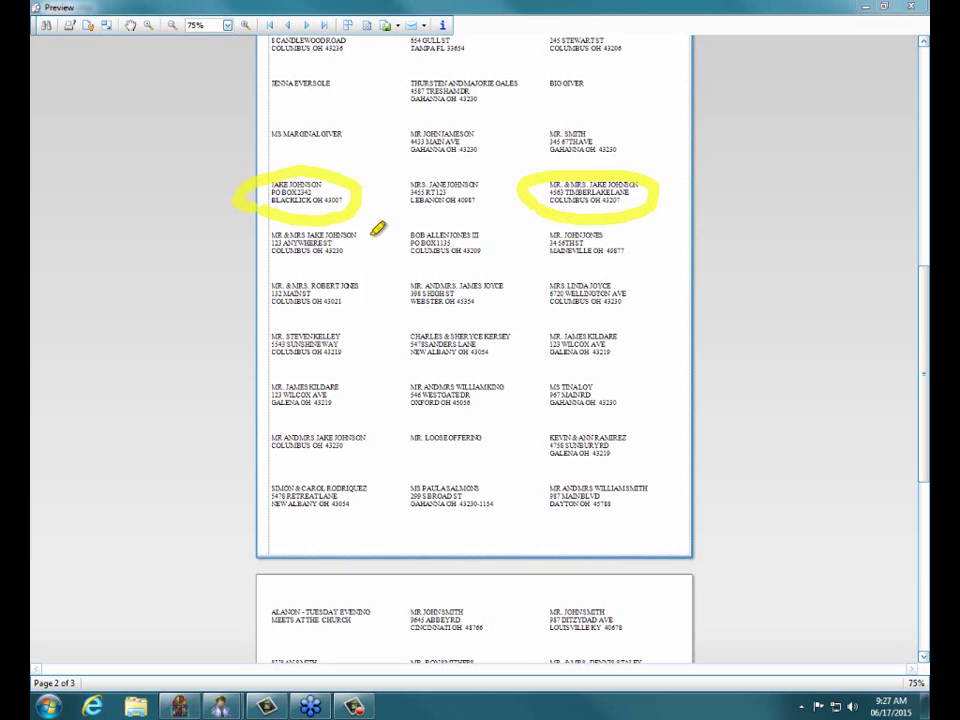
drag(378, 228, 340, 206)
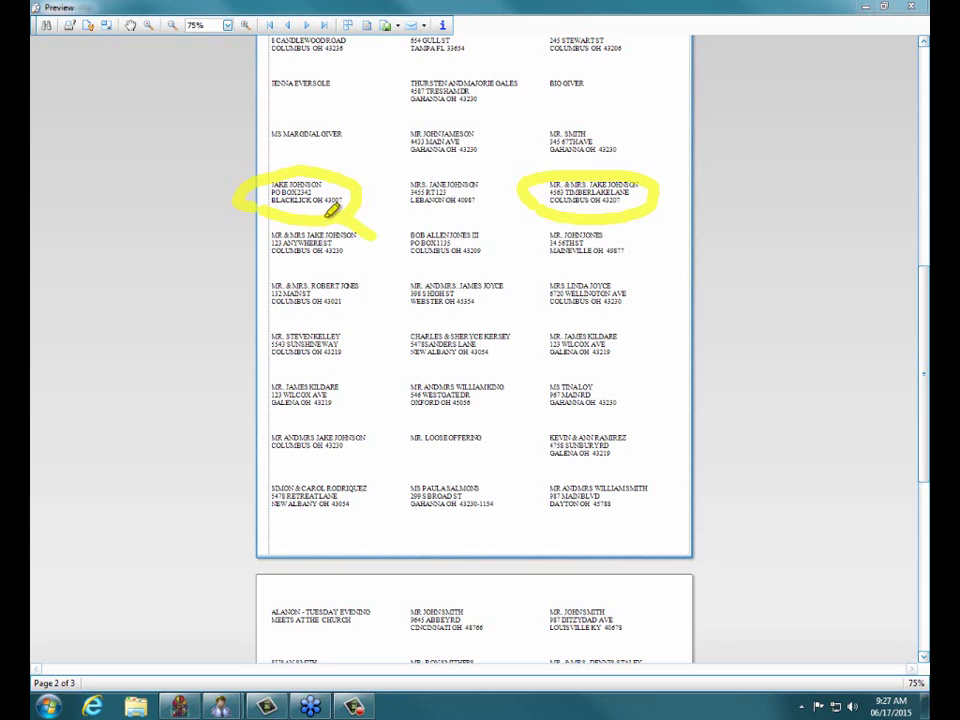
mouse_move(253, 240)
mouse_down()
mouse_move(290, 266)
mouse_move(345, 266)
mouse_move(370, 230)
mouse_up()
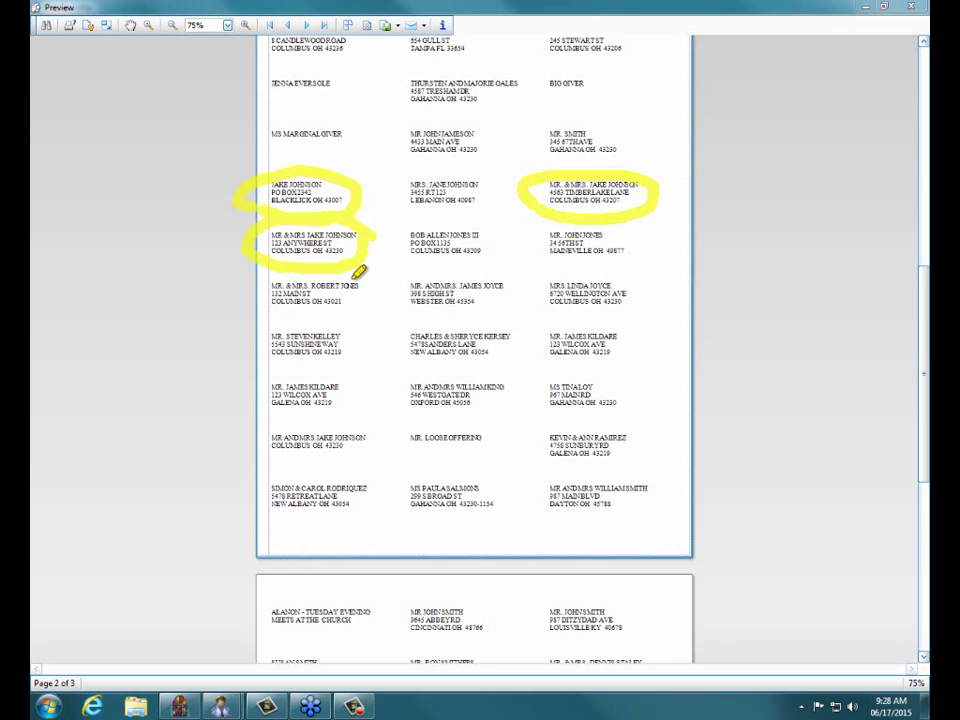
mouse_move(373, 428)
mouse_down()
mouse_move(279, 424)
mouse_move(256, 436)
mouse_move(262, 456)
mouse_move(369, 444)
mouse_move(368, 430)
mouse_up()
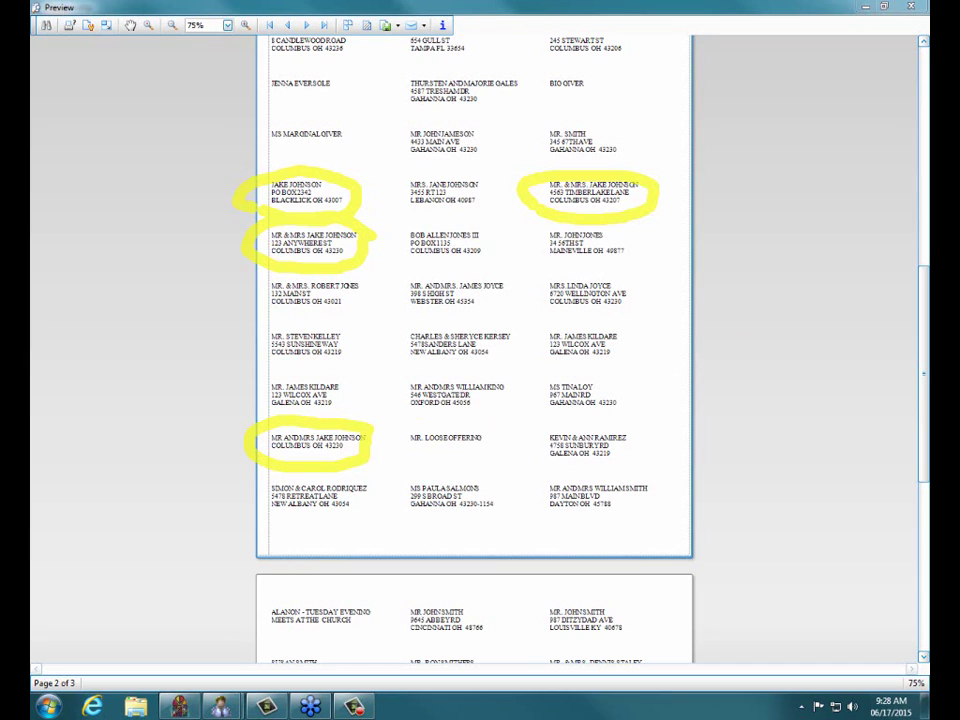
key(e)
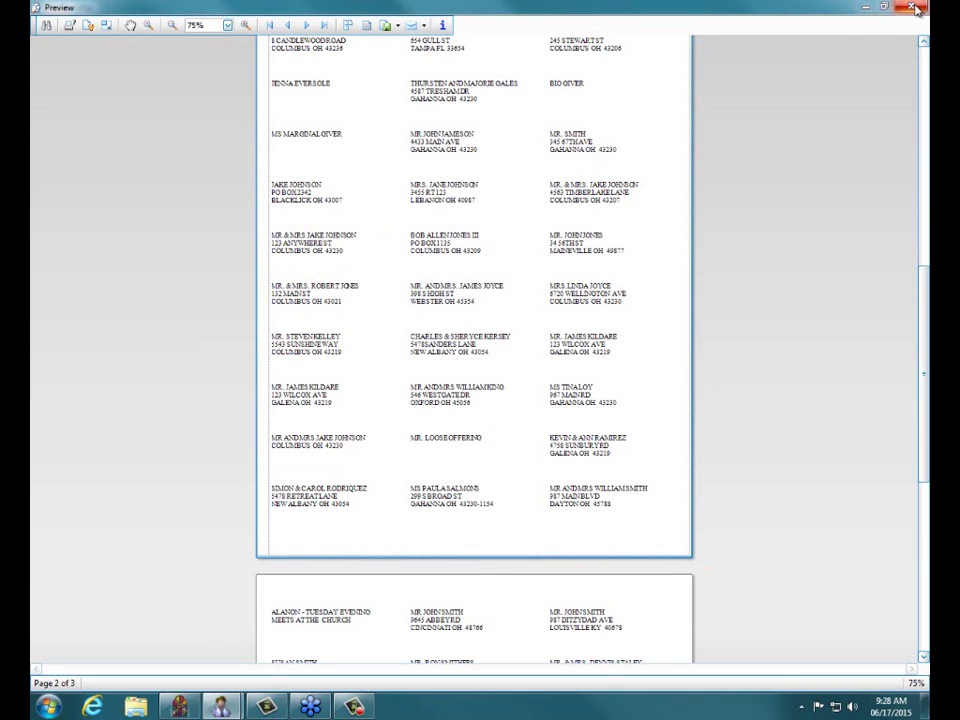
key(Escape)
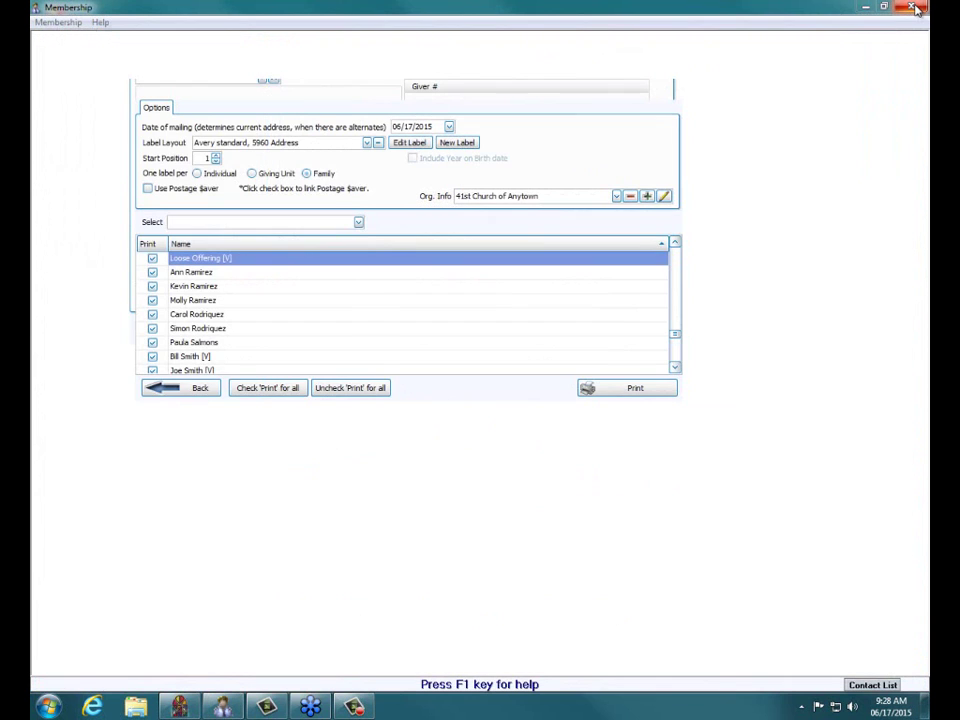
- Close the label options, then open and close the member records to return to the menu
click(675, 92)
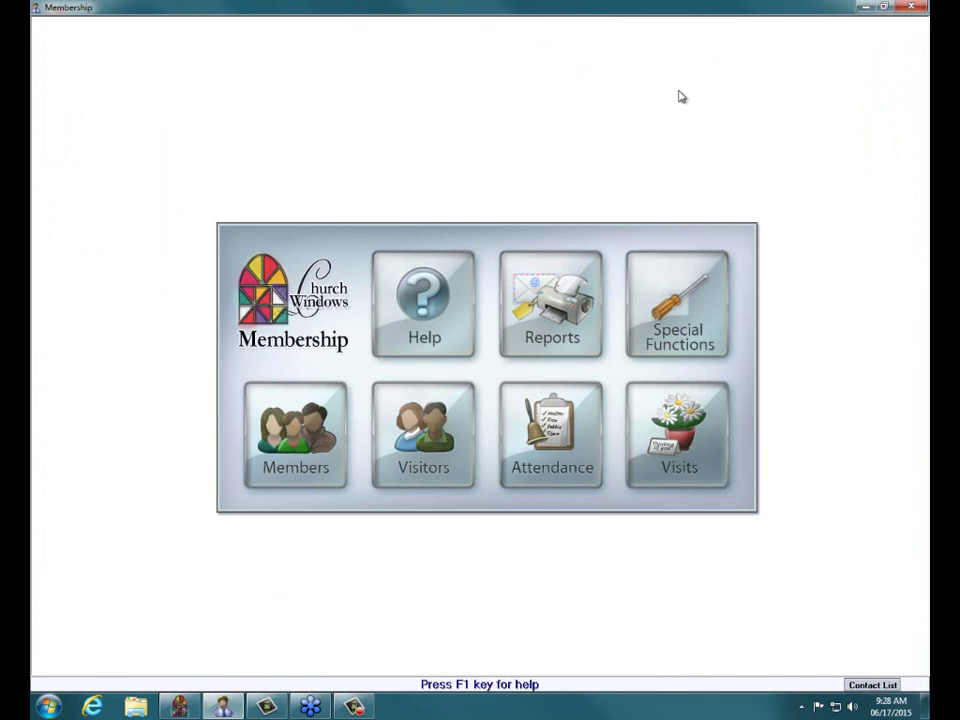
click(278, 428)
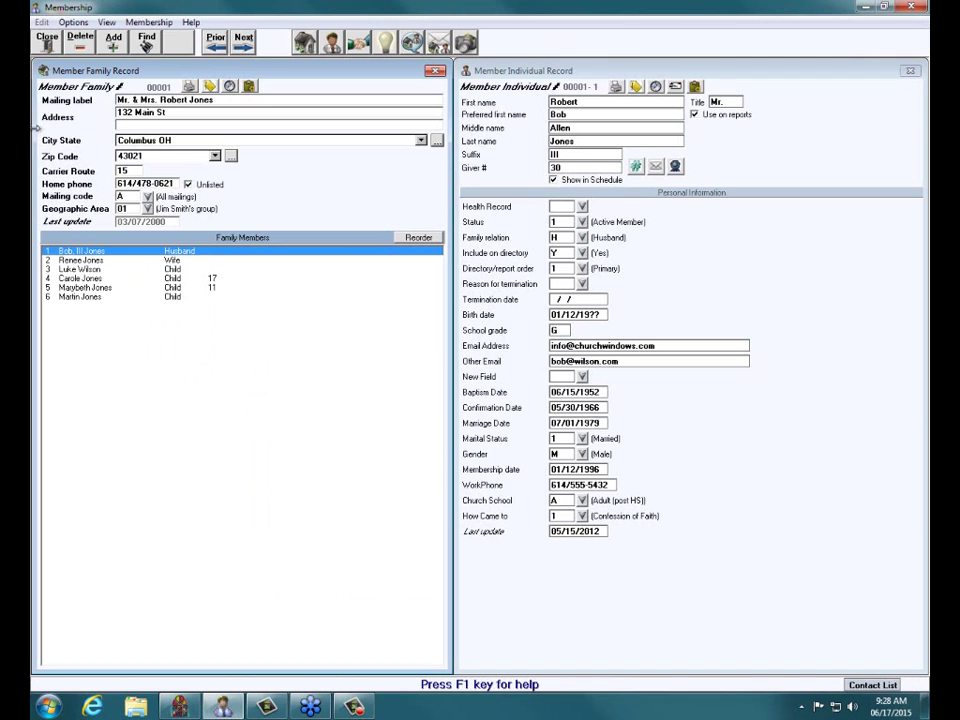
click(47, 39)
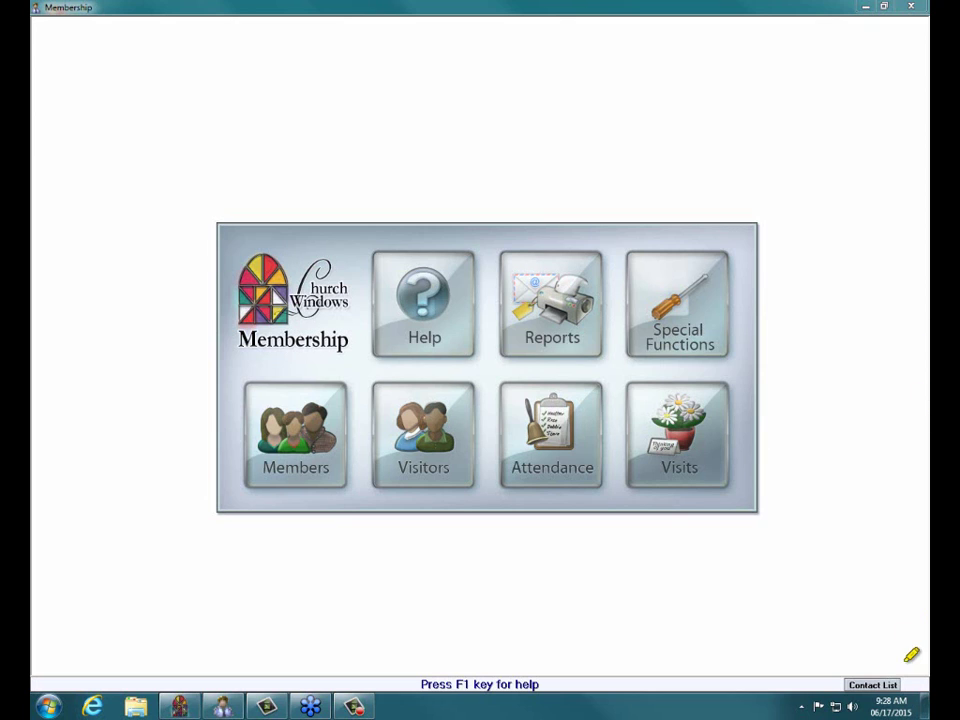
mouse_move(875, 652)
mouse_down()
mouse_move(819, 677)
mouse_move(868, 654)
mouse_move(915, 670)
mouse_move(908, 666)
mouse_up()
click(862, 686)
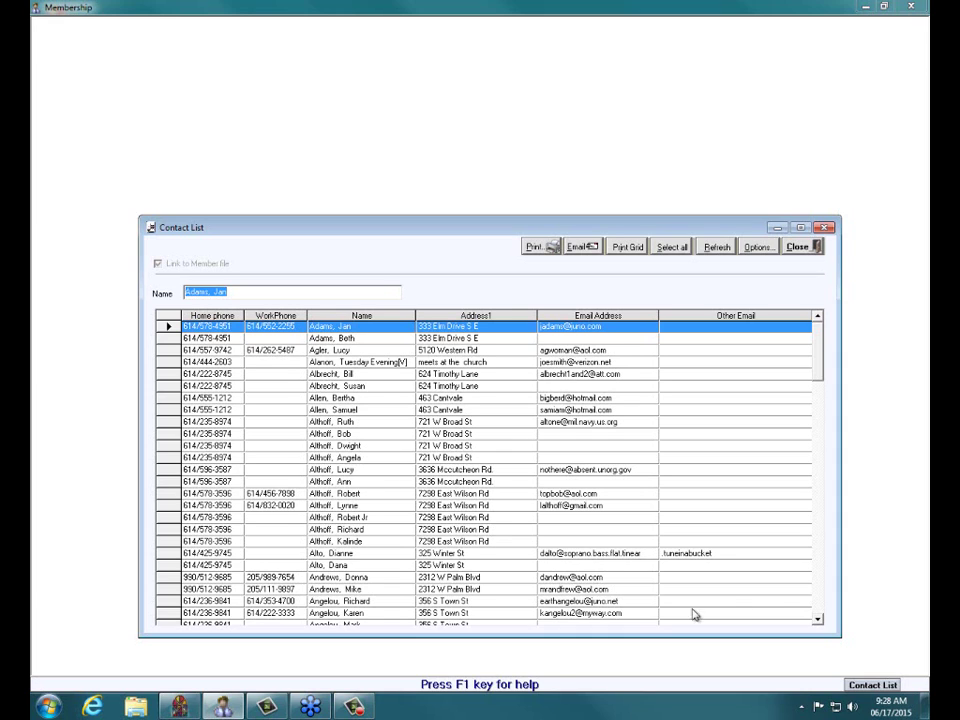
click(279, 364)
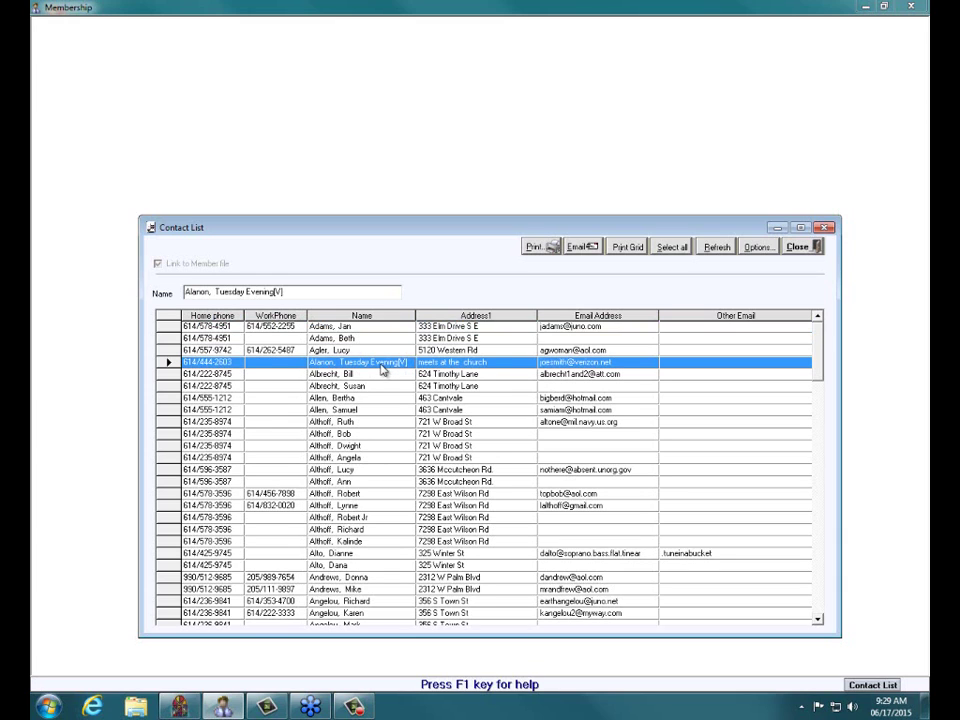
click(797, 248)
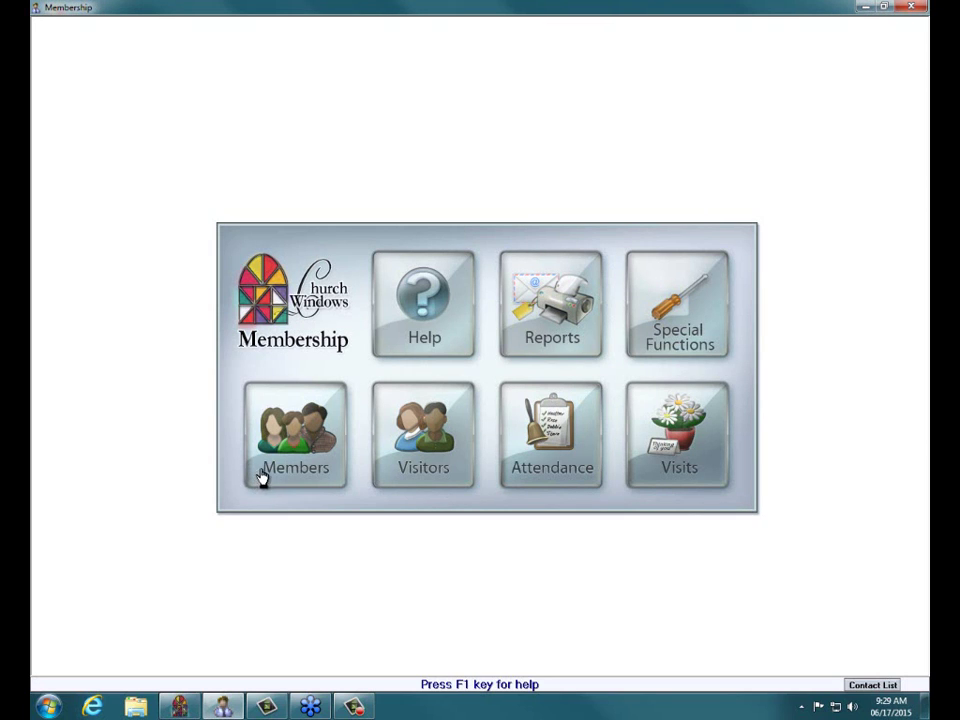
- Open the member records and Contact List, scrolling to the duplicated family's rows
click(320, 430)
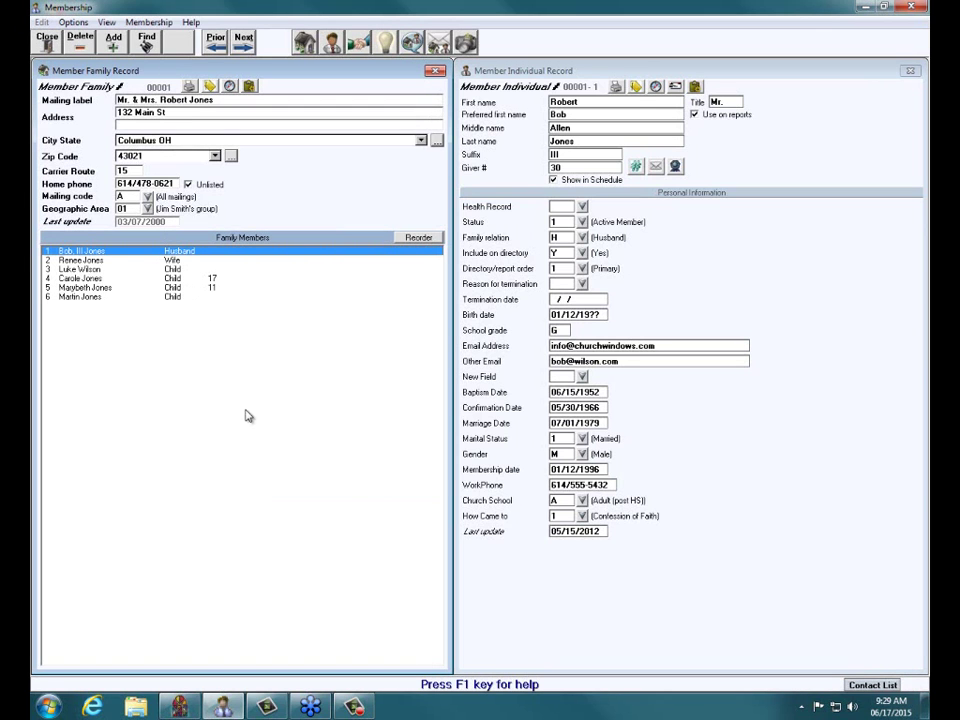
click(893, 685)
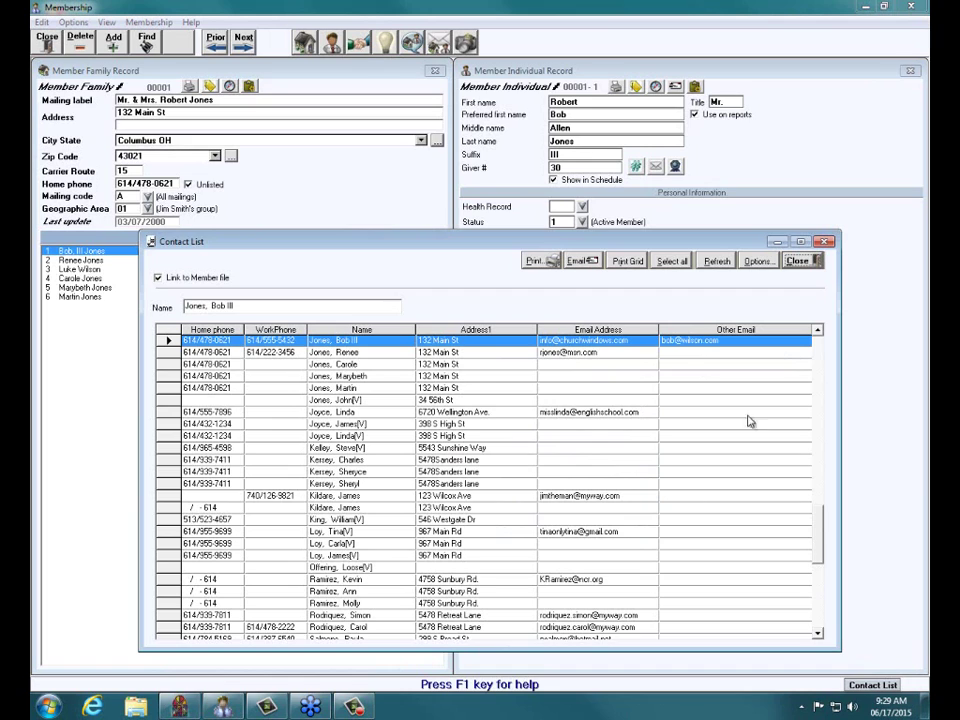
click(819, 349)
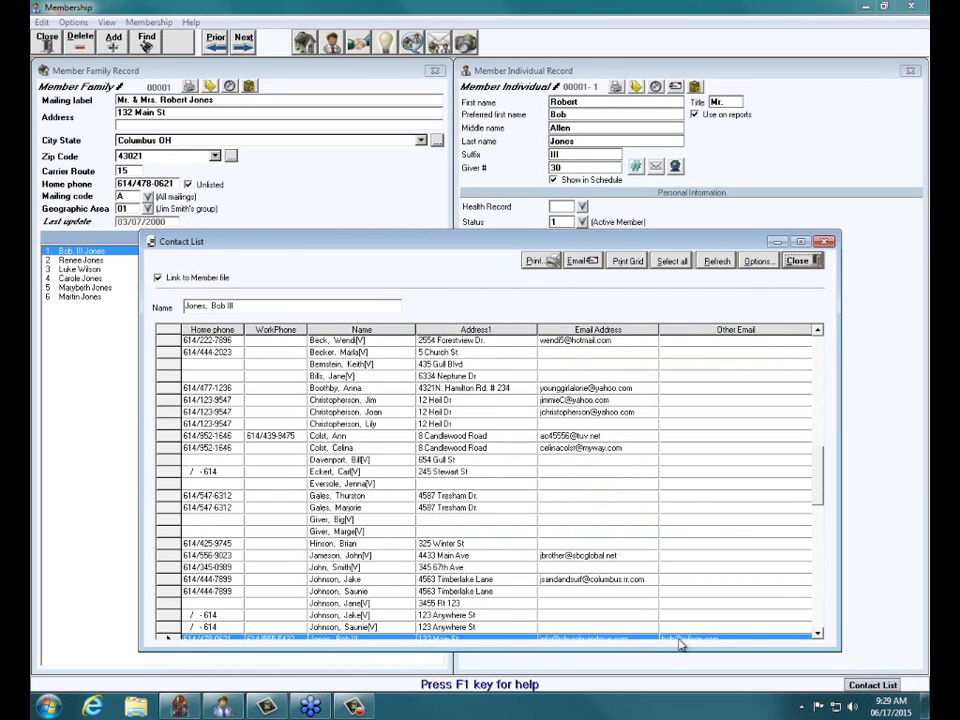
click(818, 633)
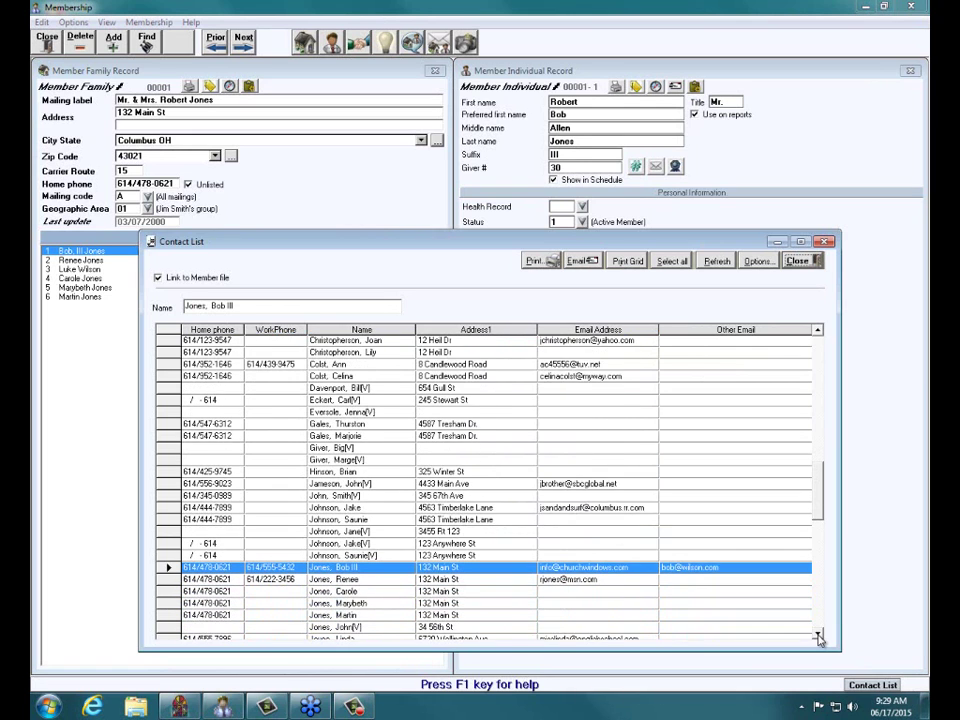
click(818, 633)
- Compare the husband's and wife's records, select the visitor-marked duplicate, and close the list
click(345, 484)
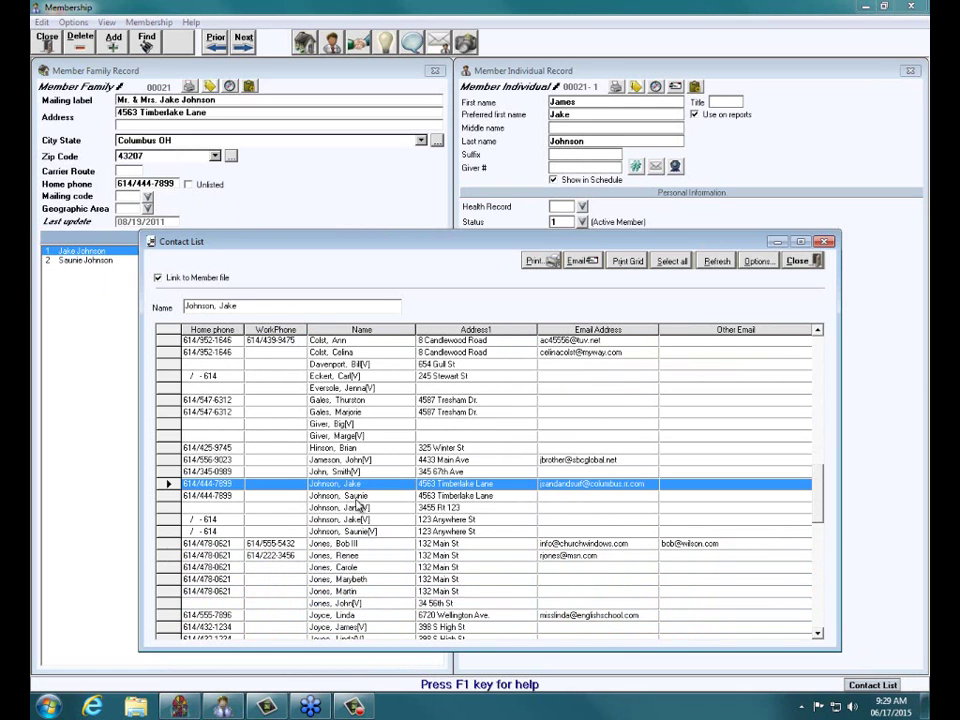
click(375, 496)
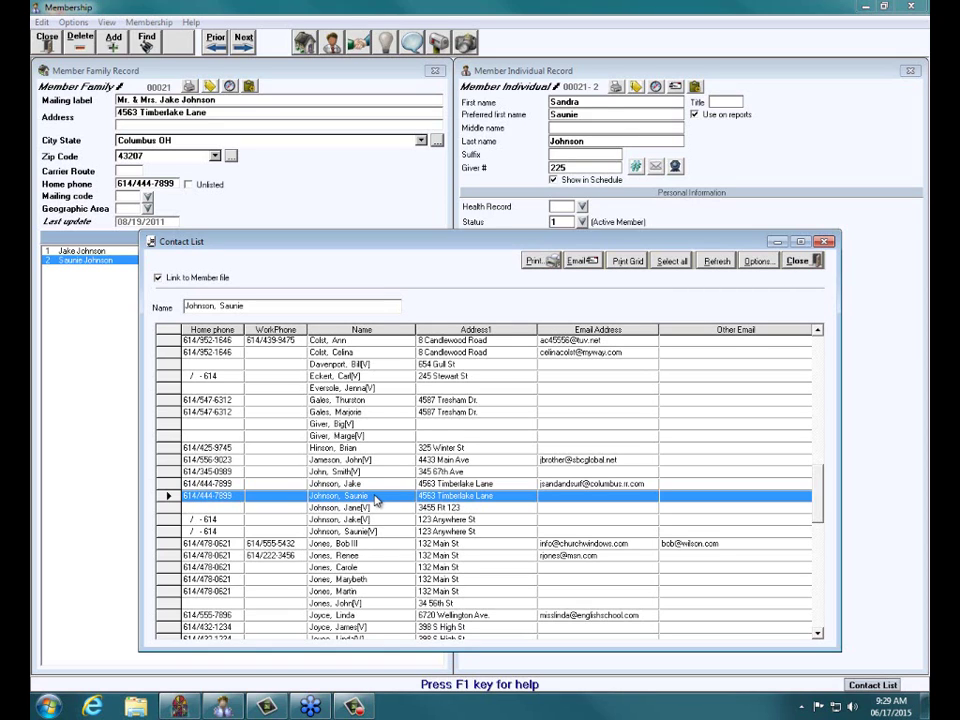
click(366, 484)
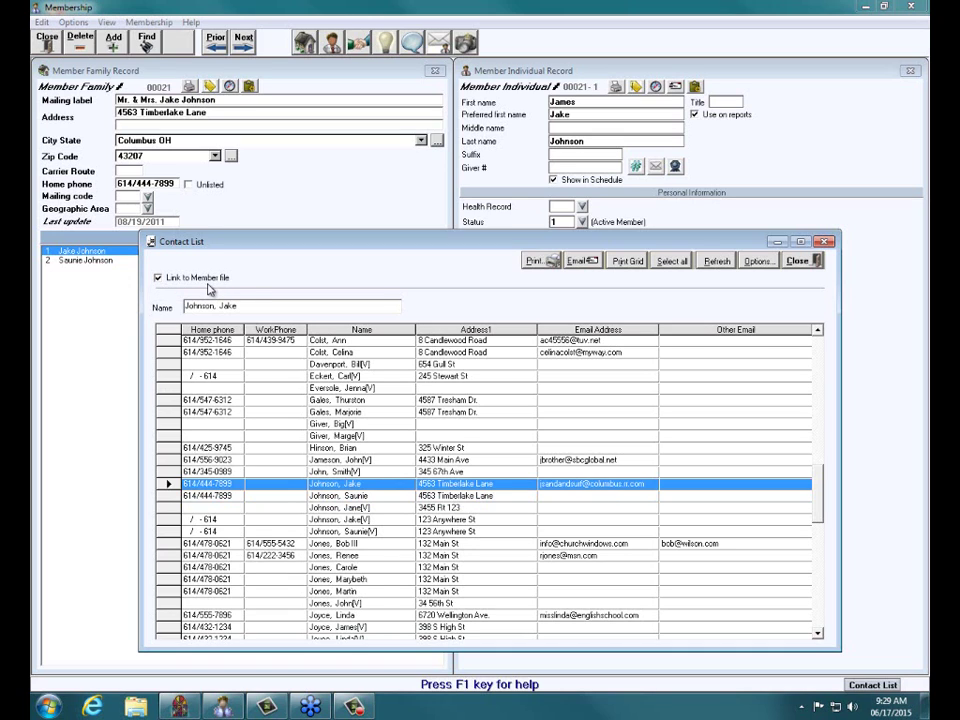
click(322, 498)
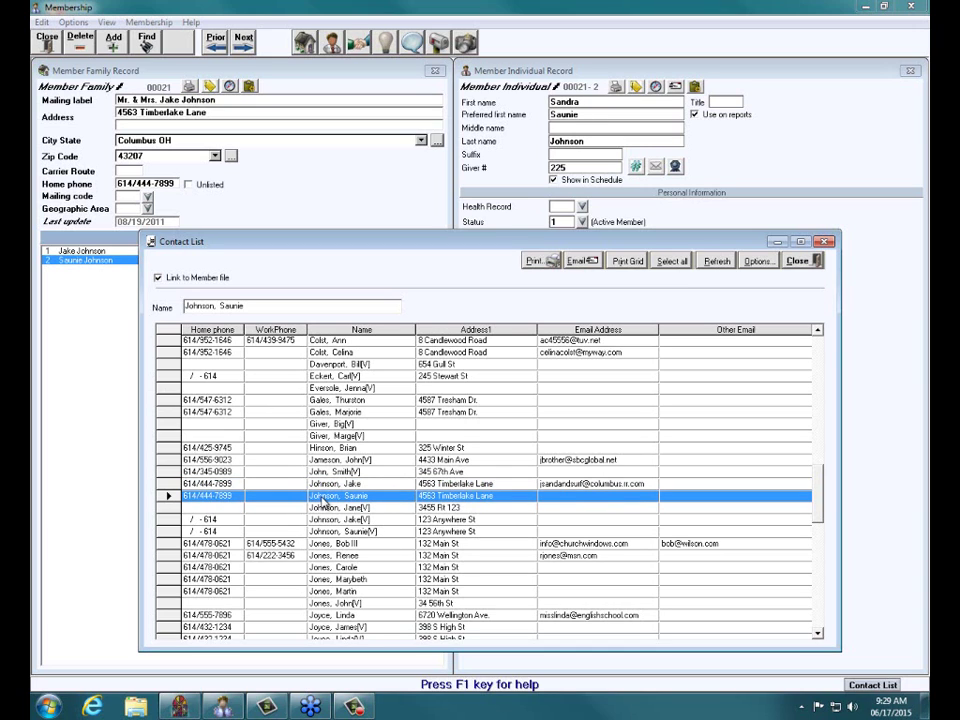
click(312, 401)
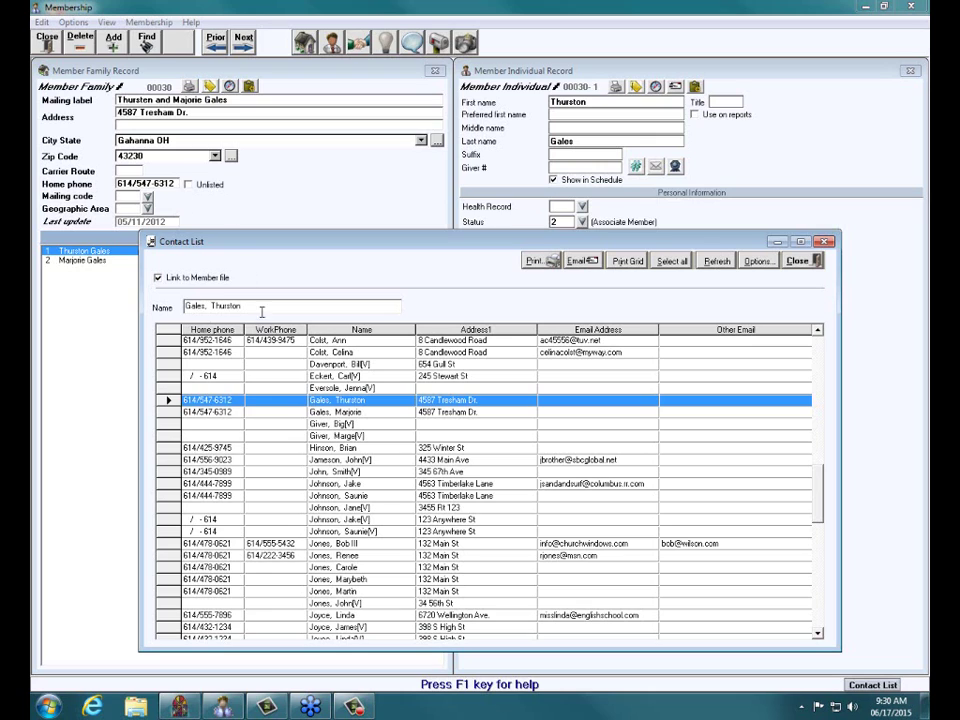
click(331, 487)
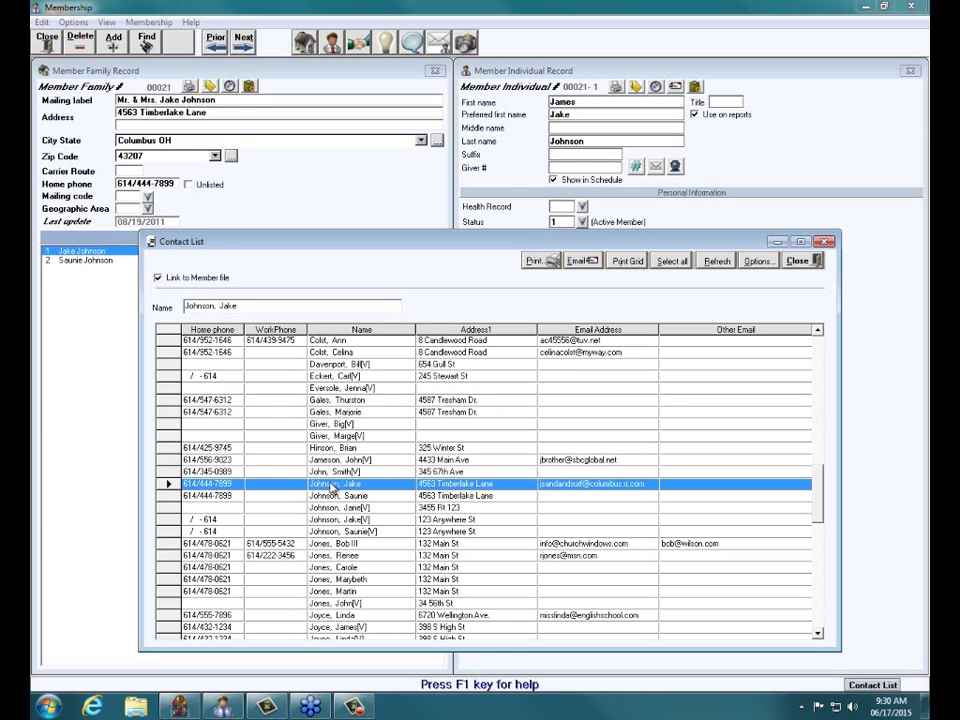
click(341, 497)
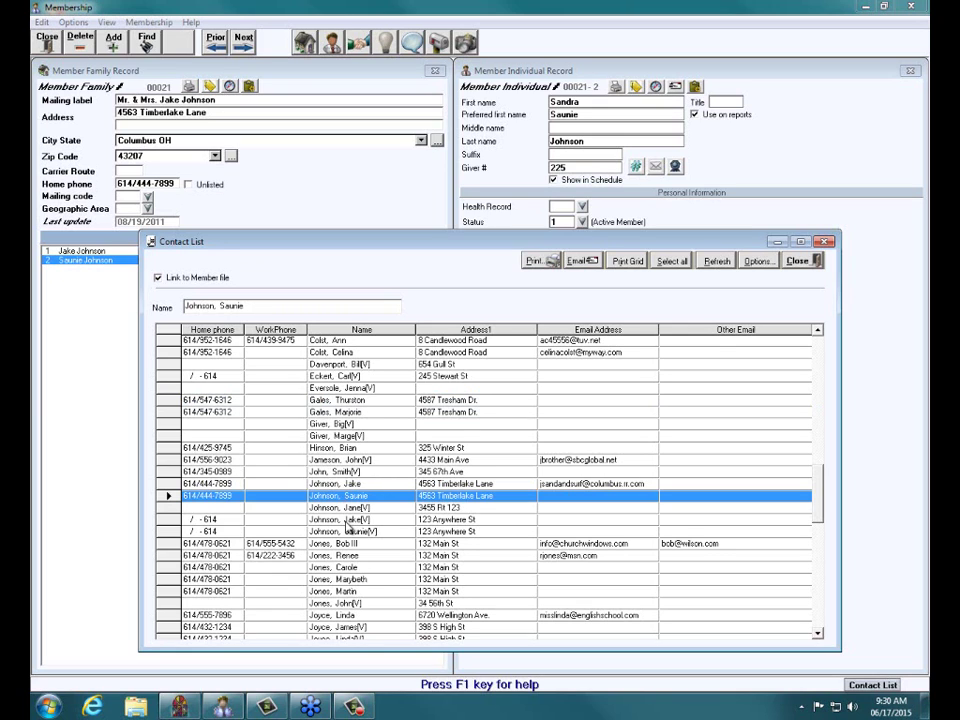
click(348, 520)
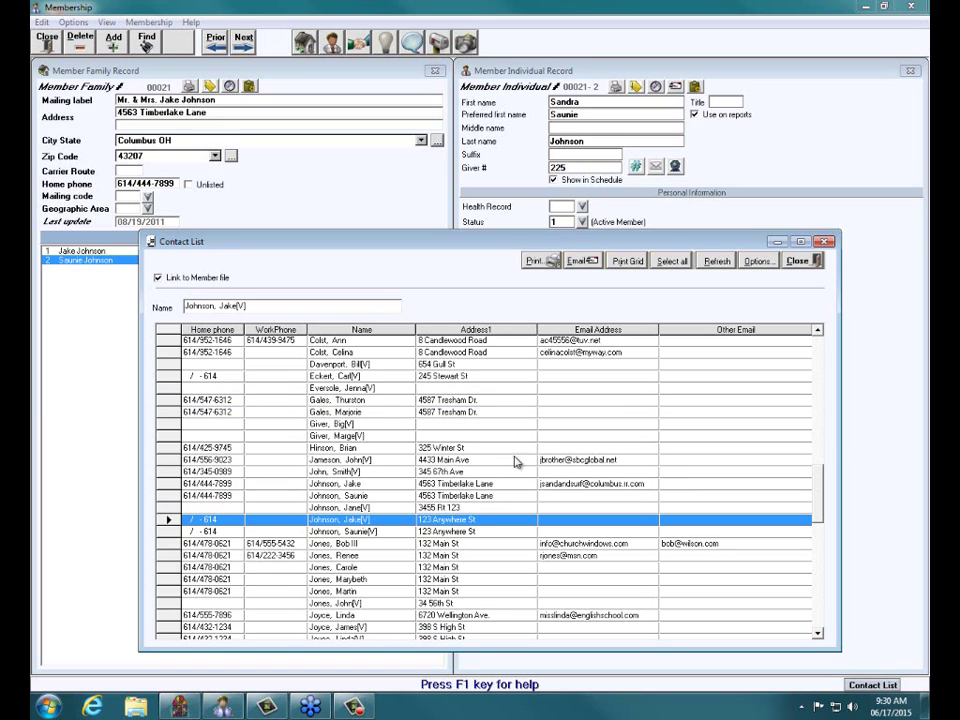
click(824, 243)
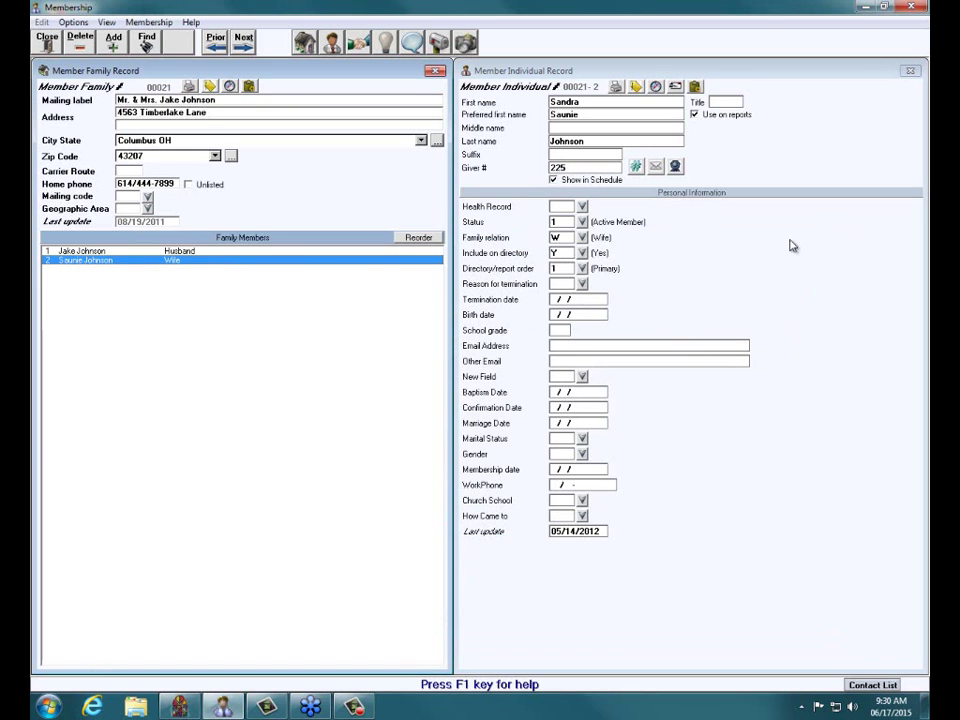
- Switch to Visitors and load the duplicate visitor family from the Contact List
click(148, 22)
click(156, 59)
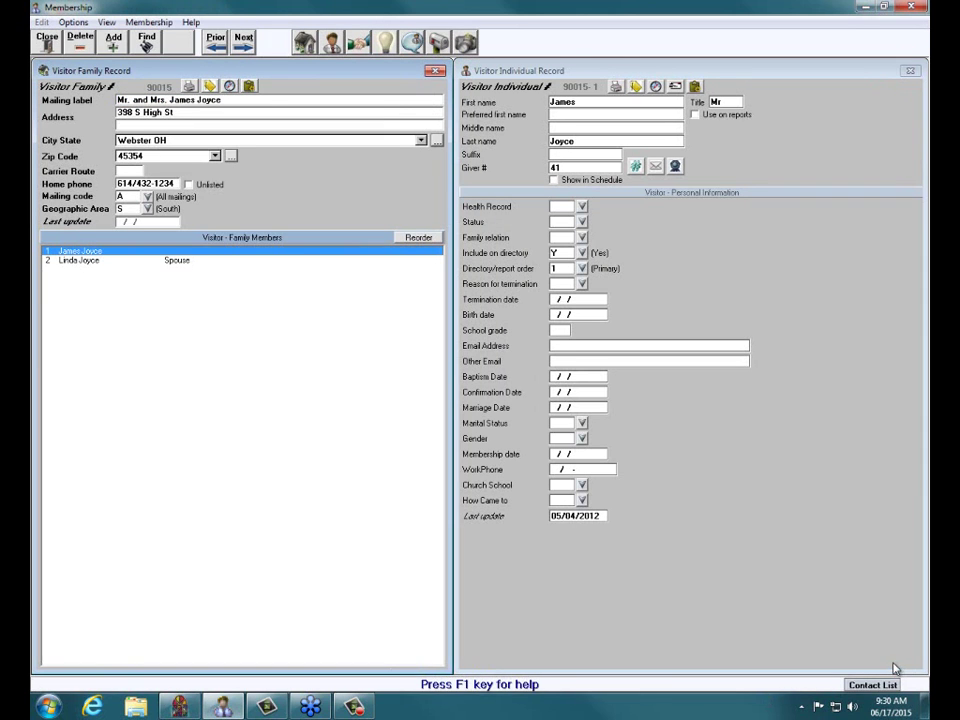
click(872, 685)
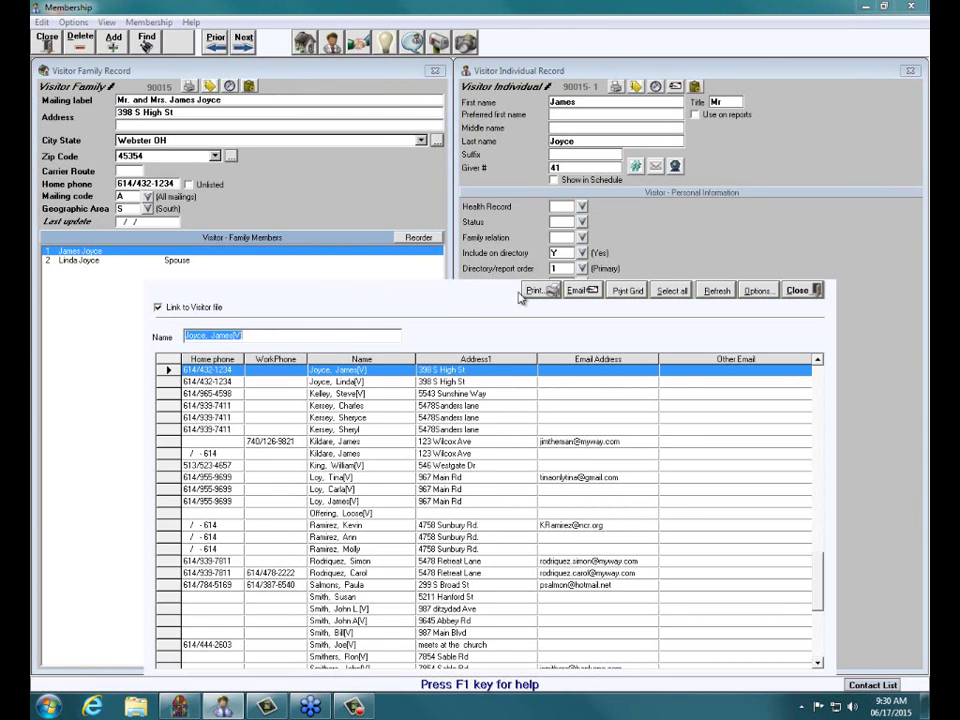
drag(462, 283, 453, 195)
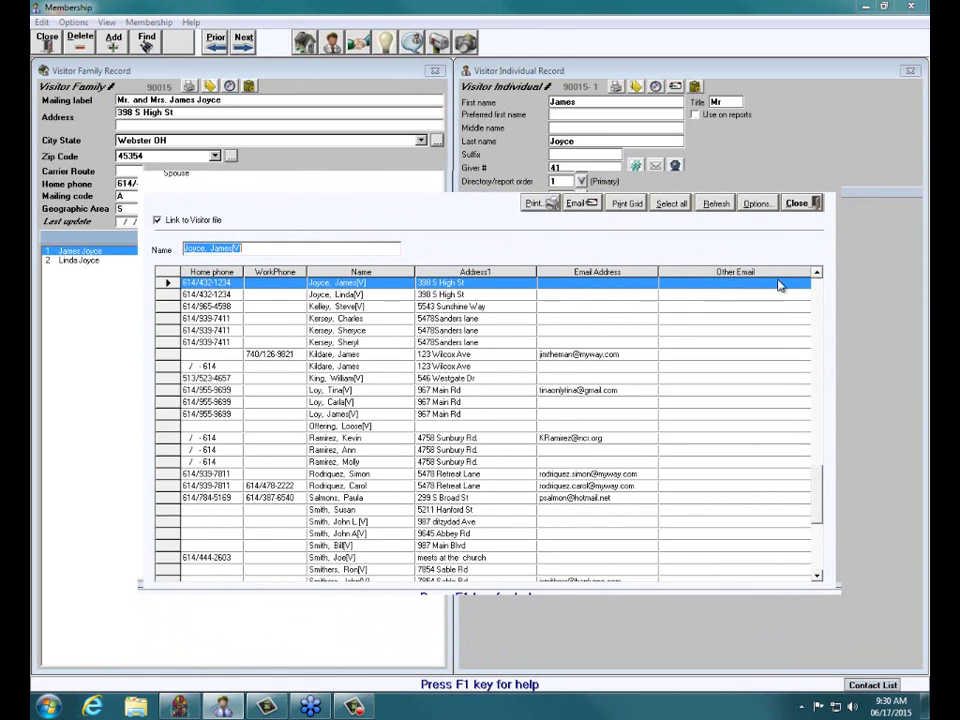
click(817, 273)
drag(817, 275, 817, 275)
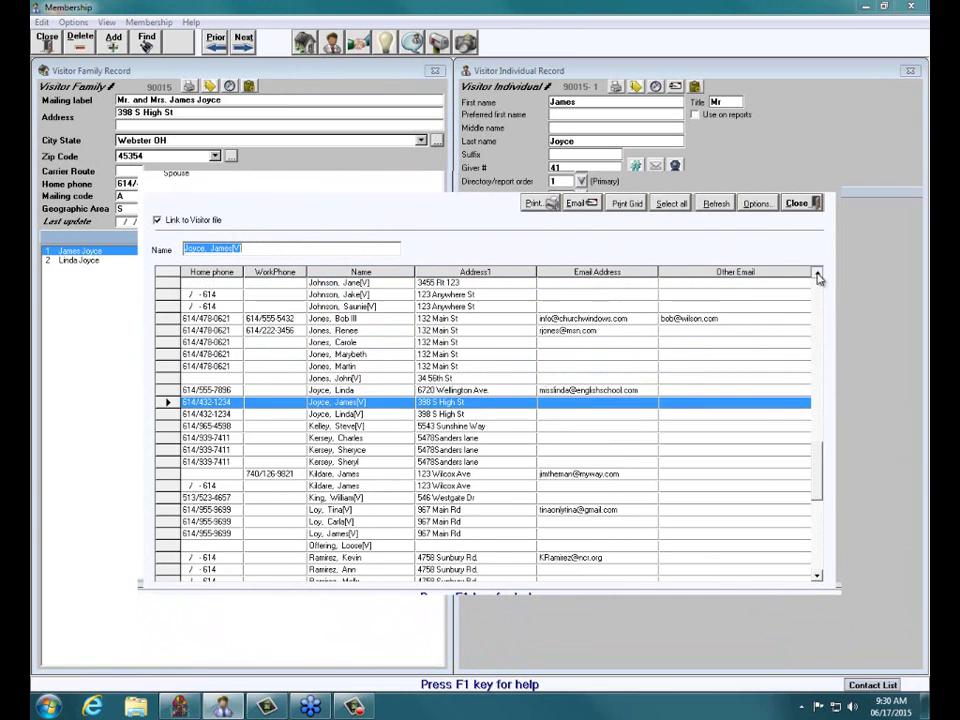
click(347, 296)
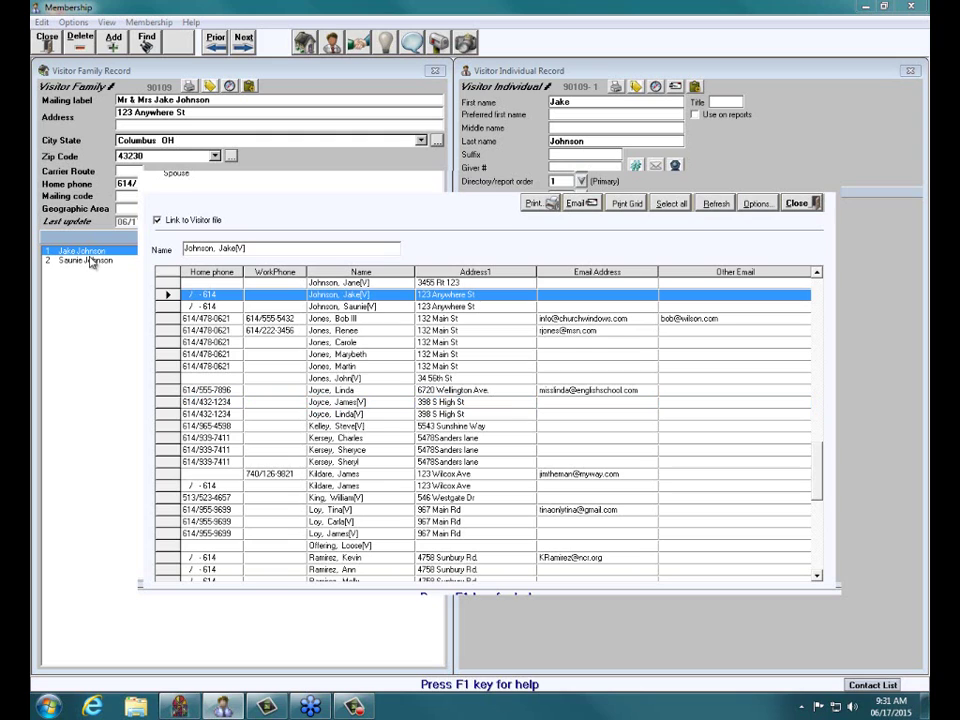
click(794, 204)
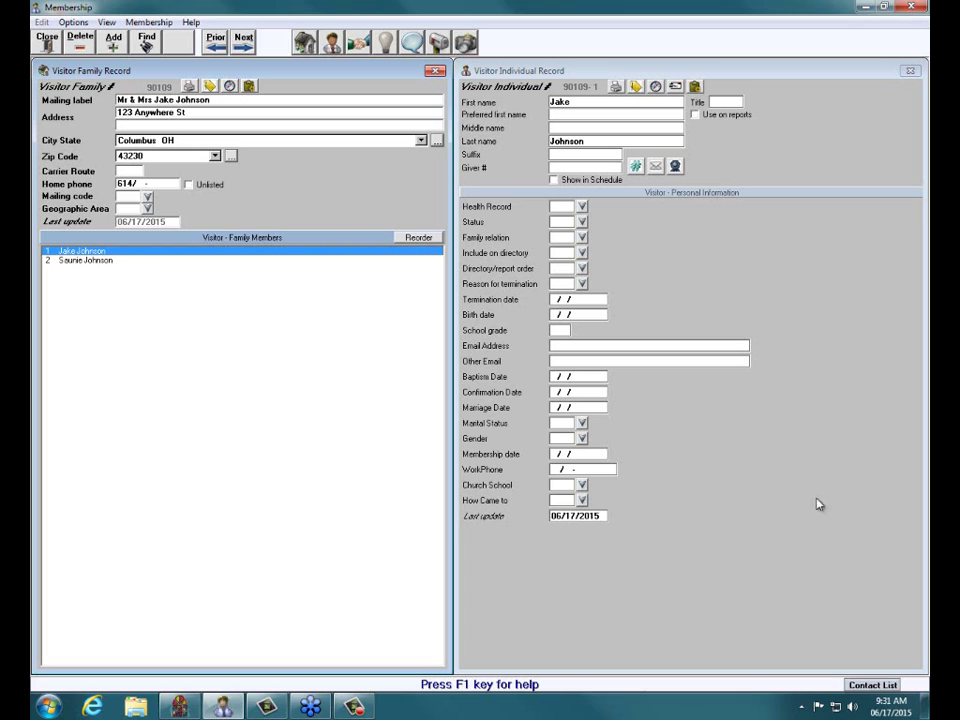
- Check the second member, then show the first member's groups: Trustees and Great Programs of the Bible
click(91, 262)
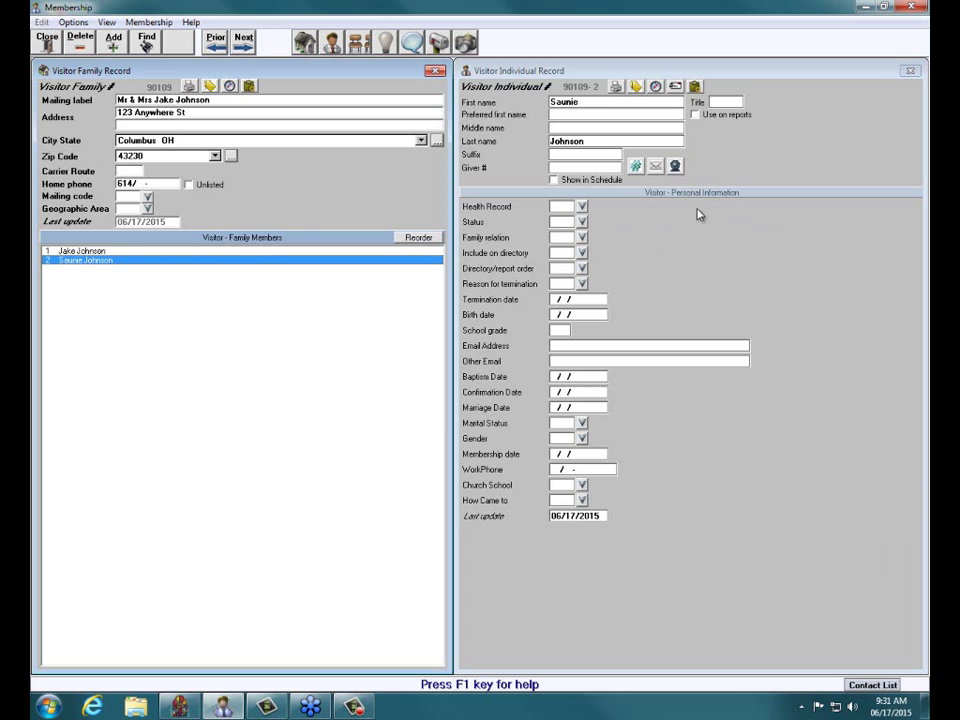
click(96, 251)
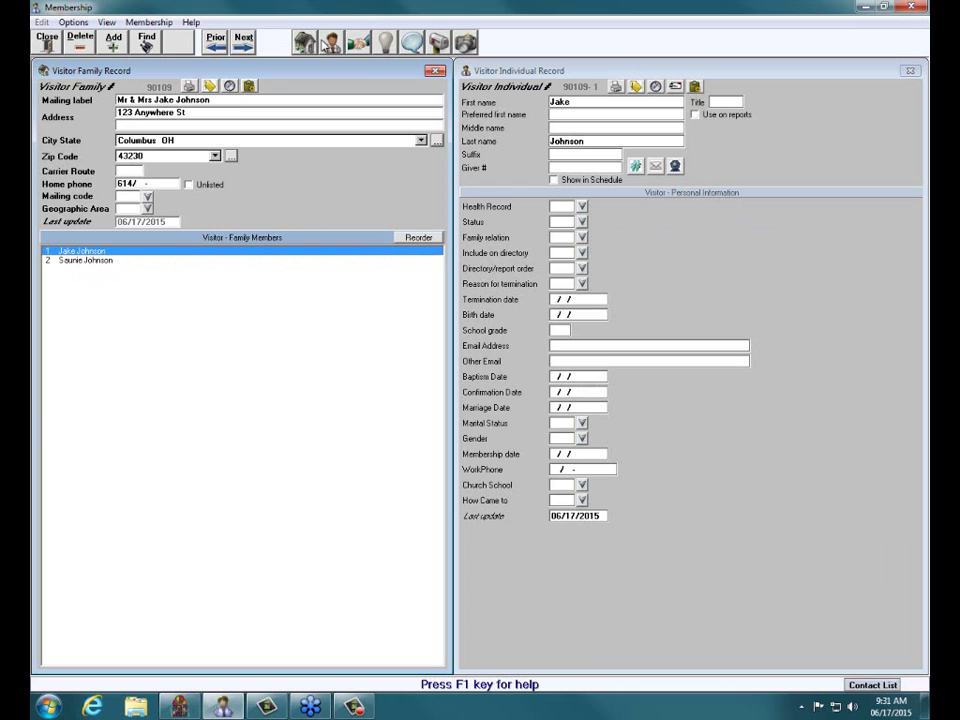
click(359, 47)
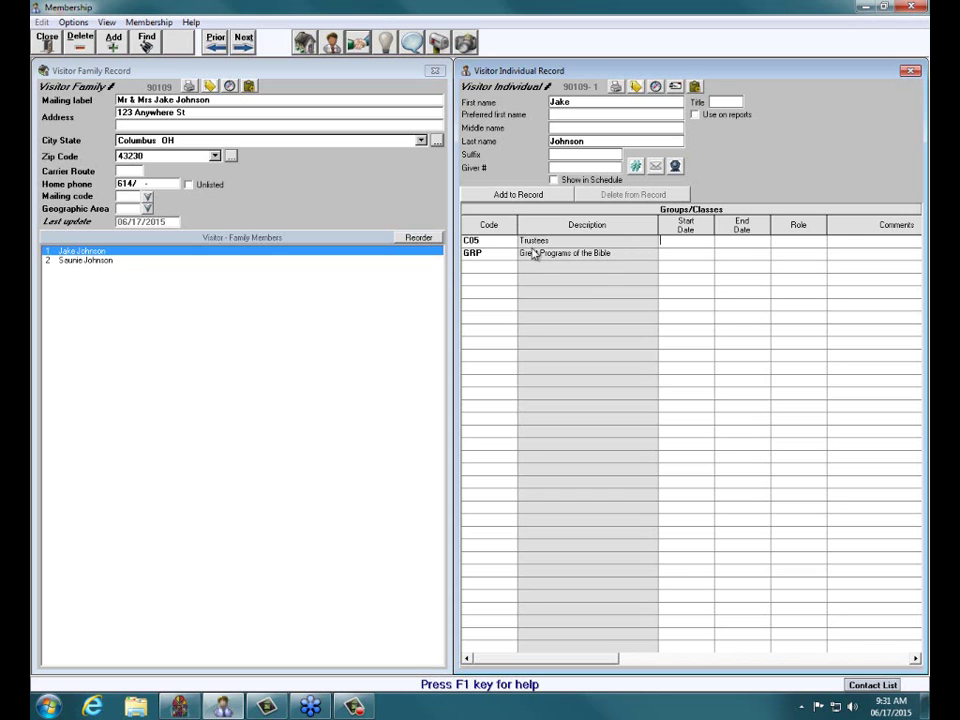
click(616, 88)
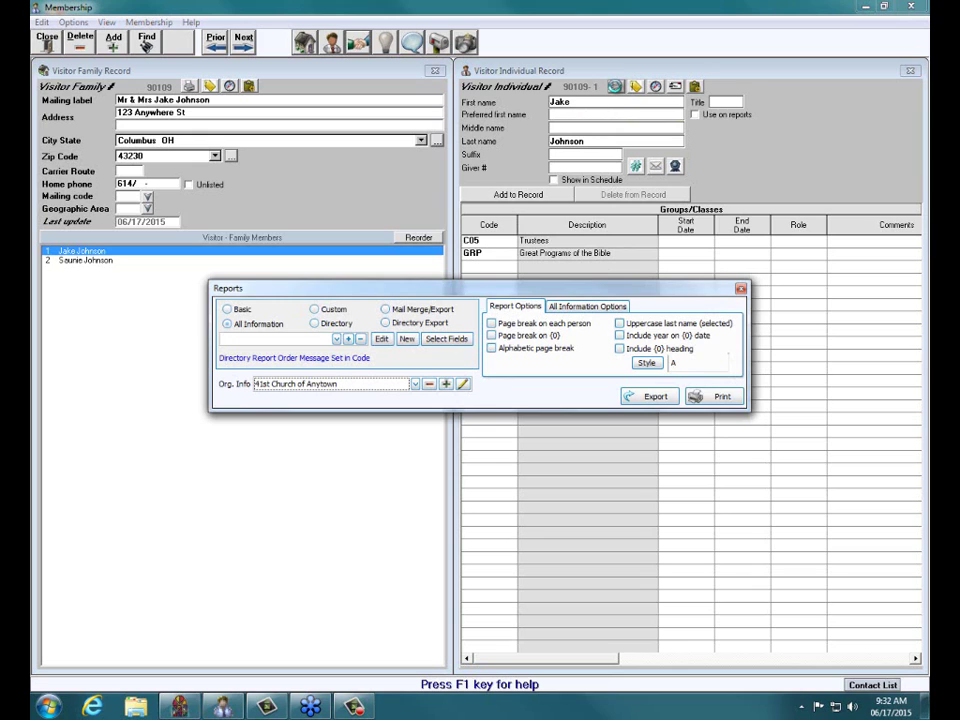
click(228, 326)
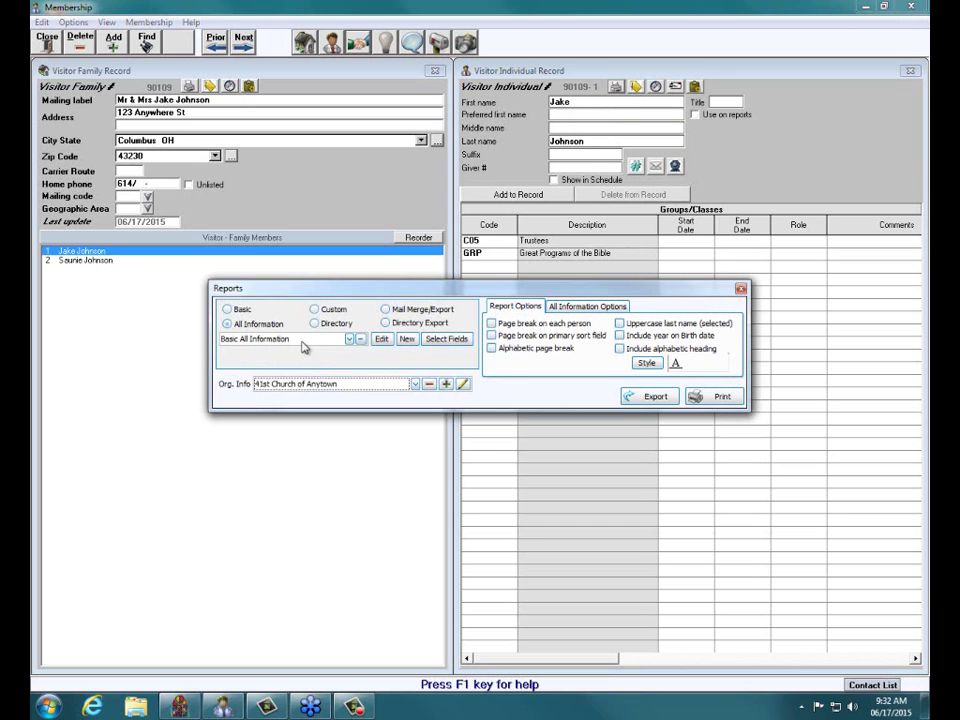
click(725, 399)
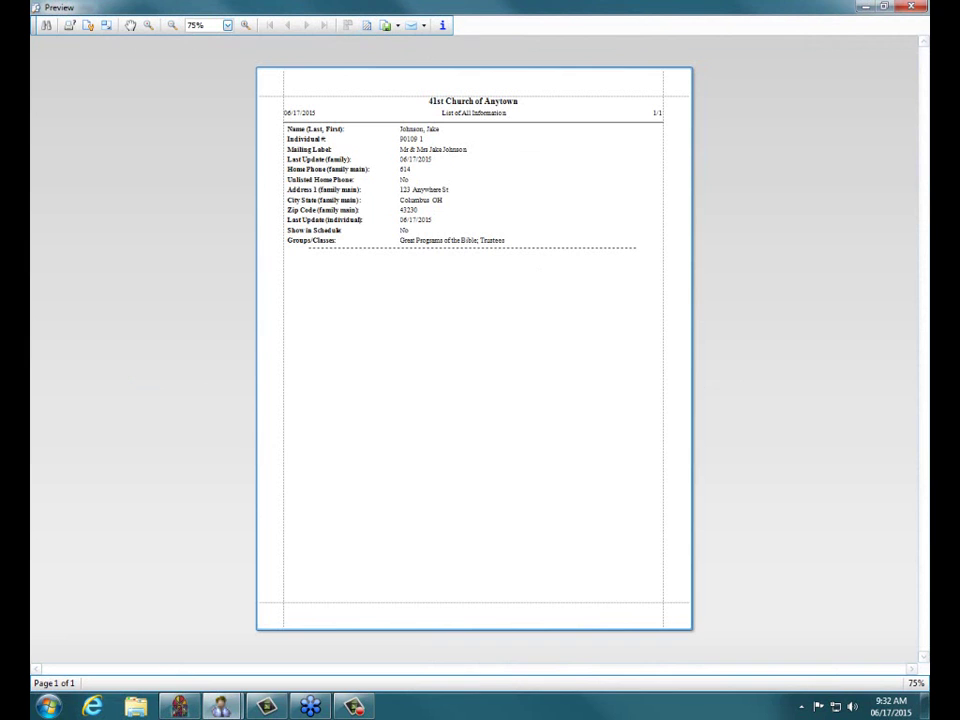
click(912, 8)
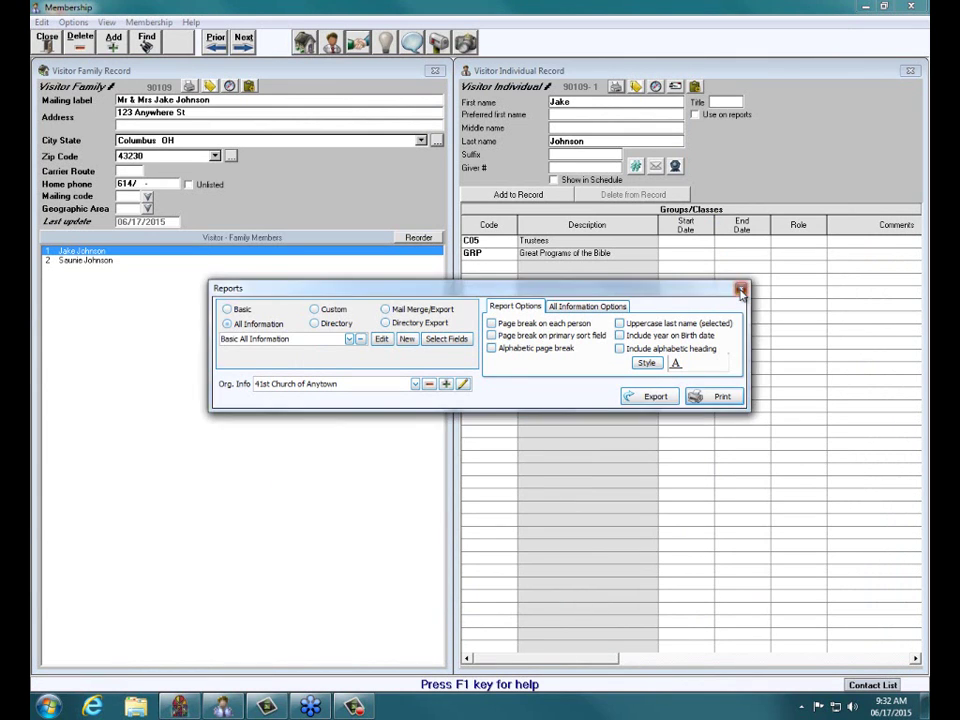
click(741, 291)
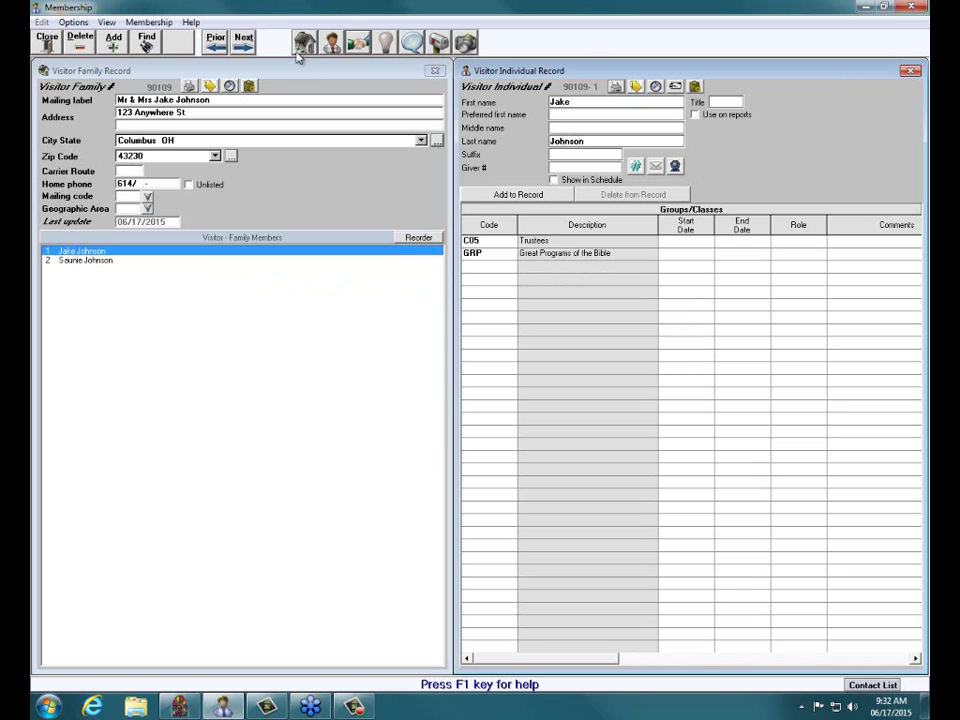
- View the first visitor member's skills, comments, alternate address and picture pages
click(386, 42)
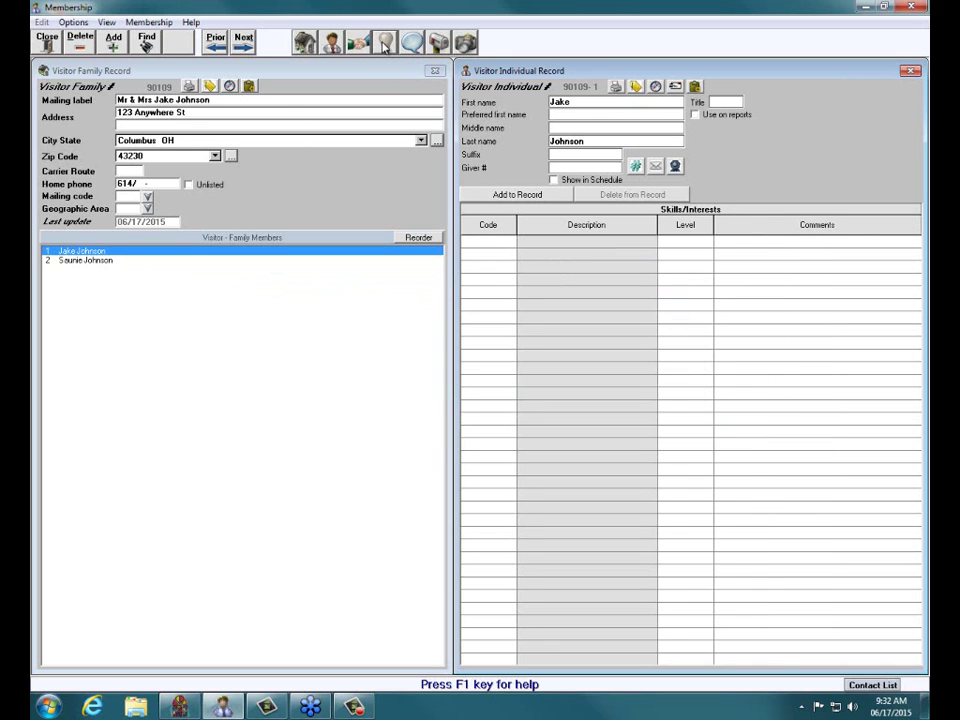
click(413, 44)
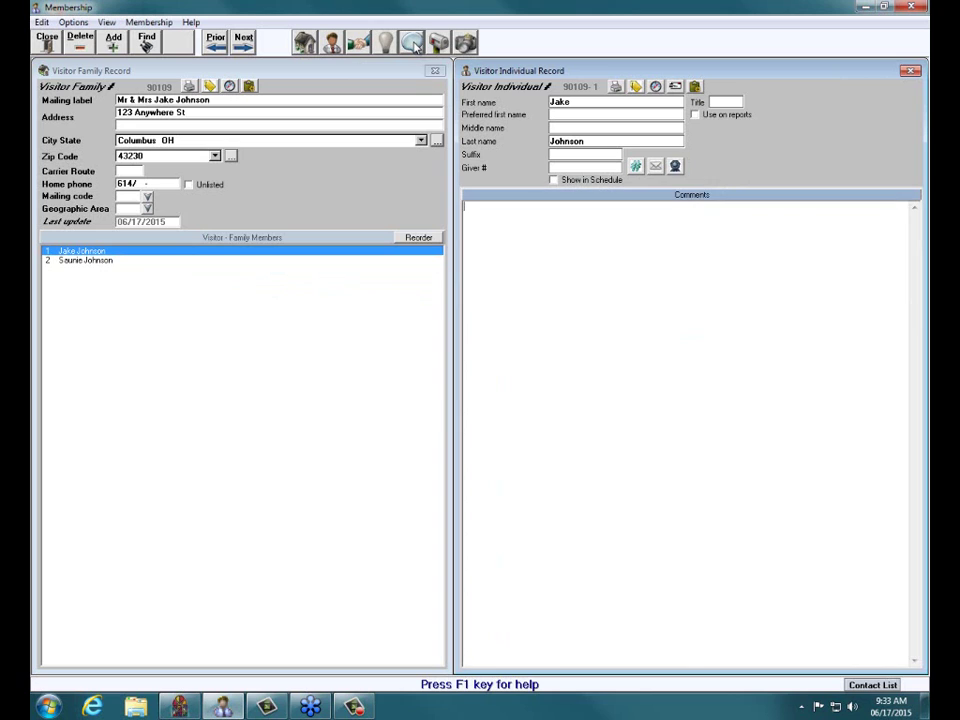
click(438, 45)
click(352, 46)
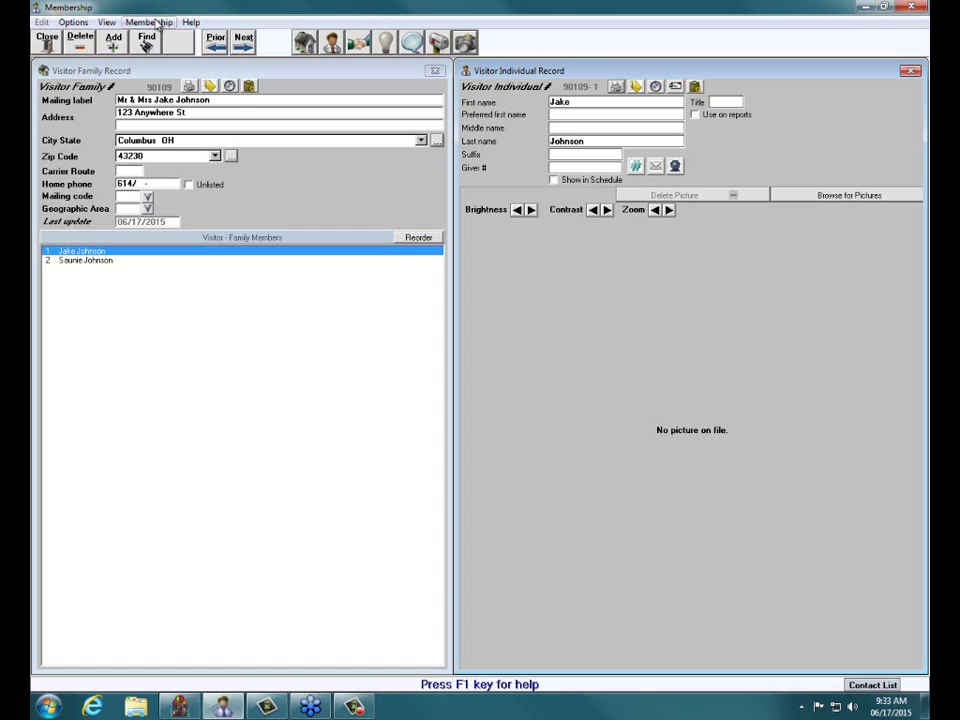
- View the second member's groups, skills, comments and alternate address, then return to the first
click(77, 262)
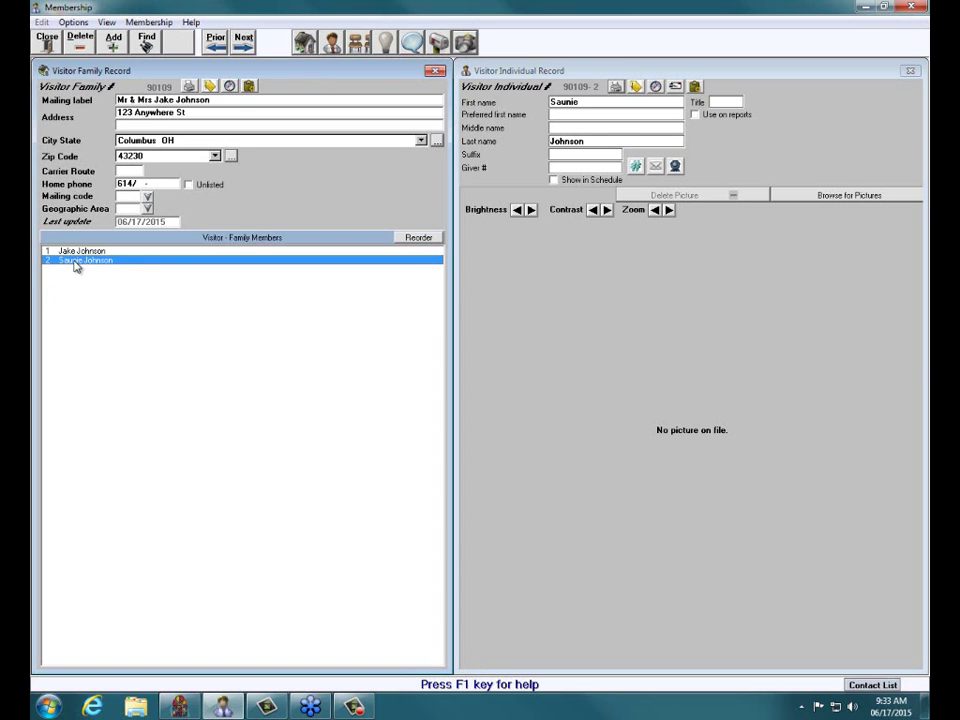
click(358, 42)
click(394, 44)
click(411, 42)
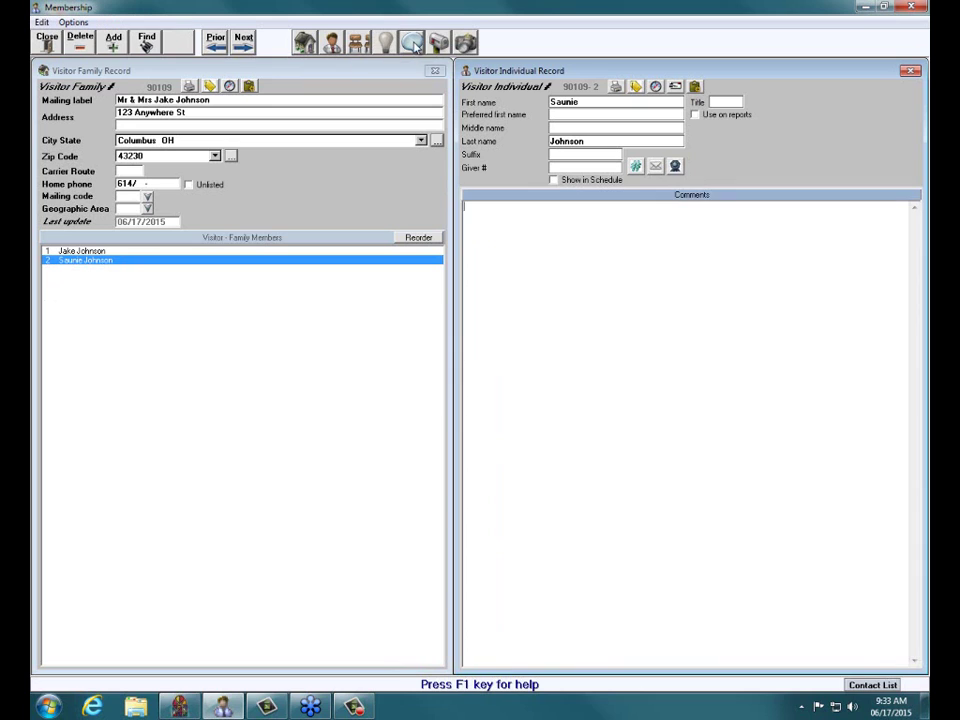
click(438, 42)
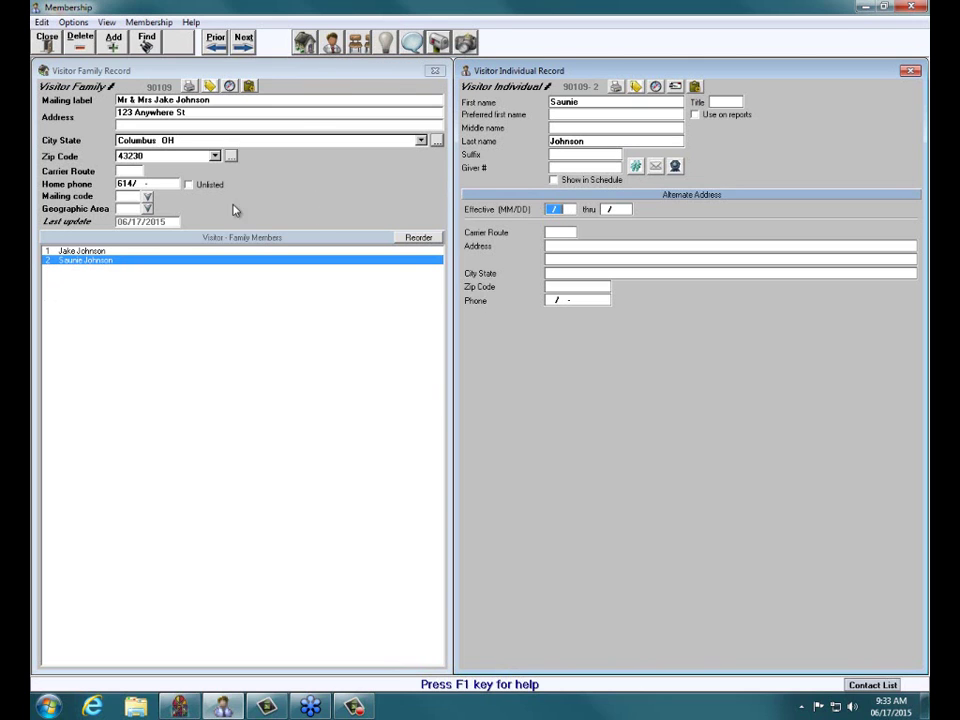
click(88, 255)
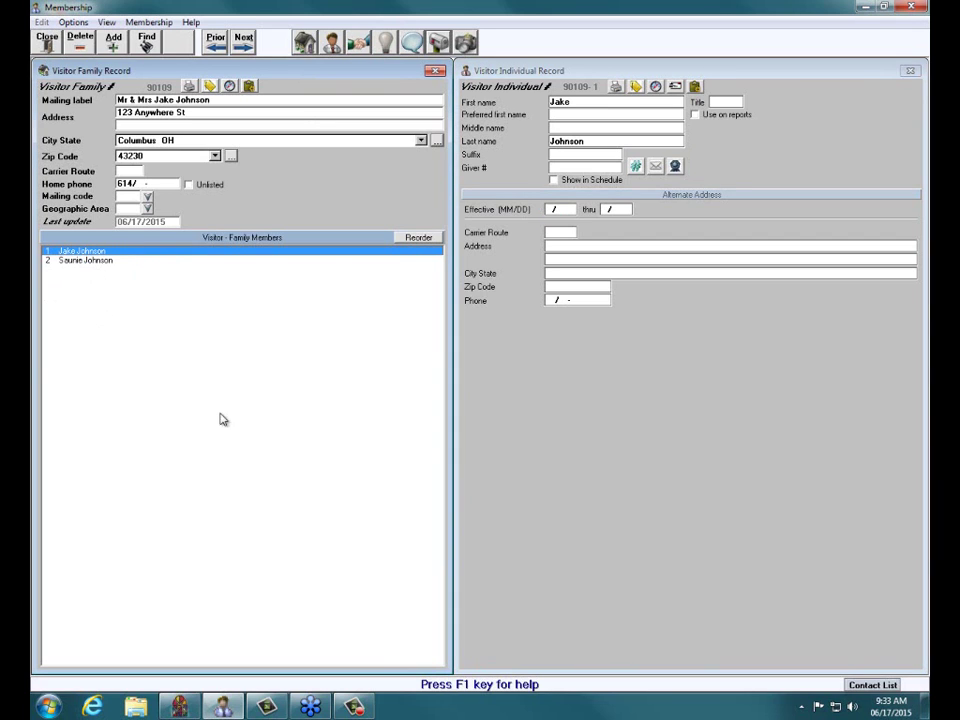
click(148, 22)
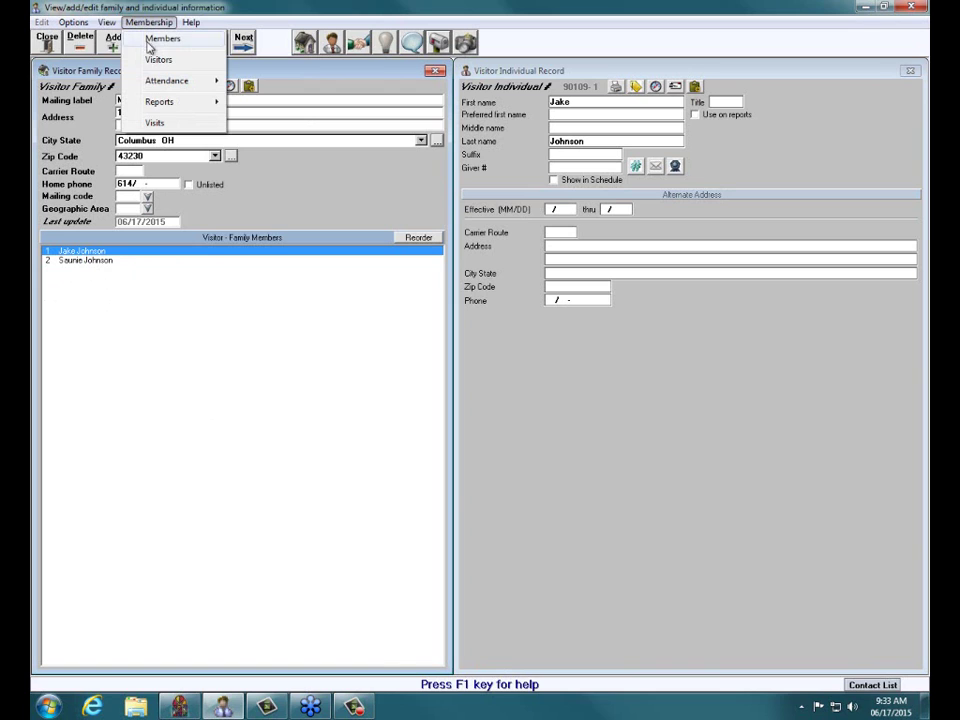
mouse_move(154, 80)
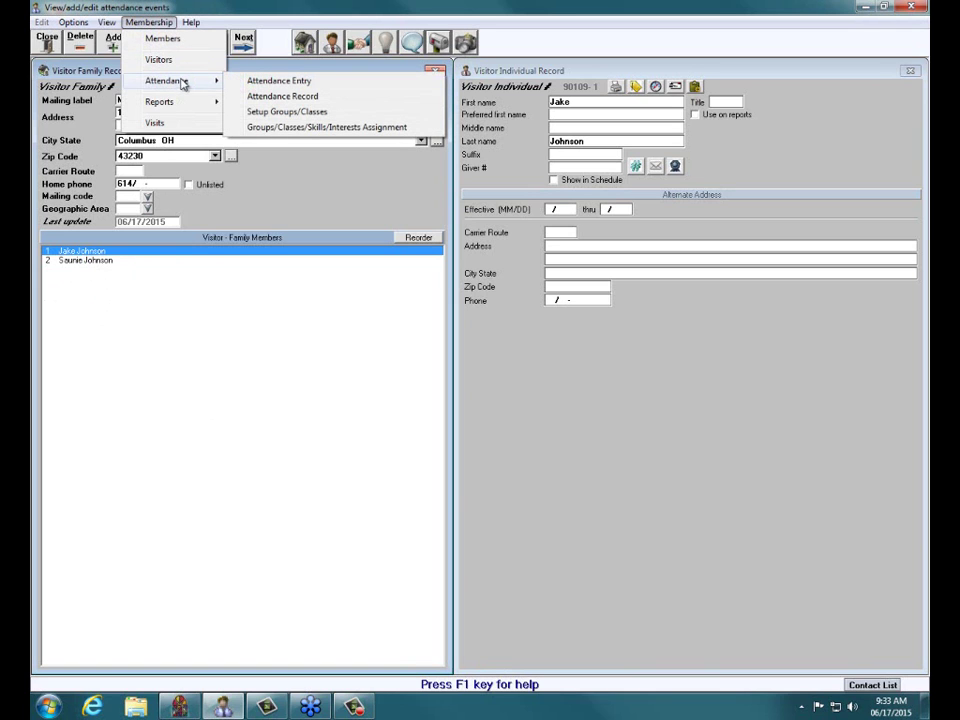
click(256, 96)
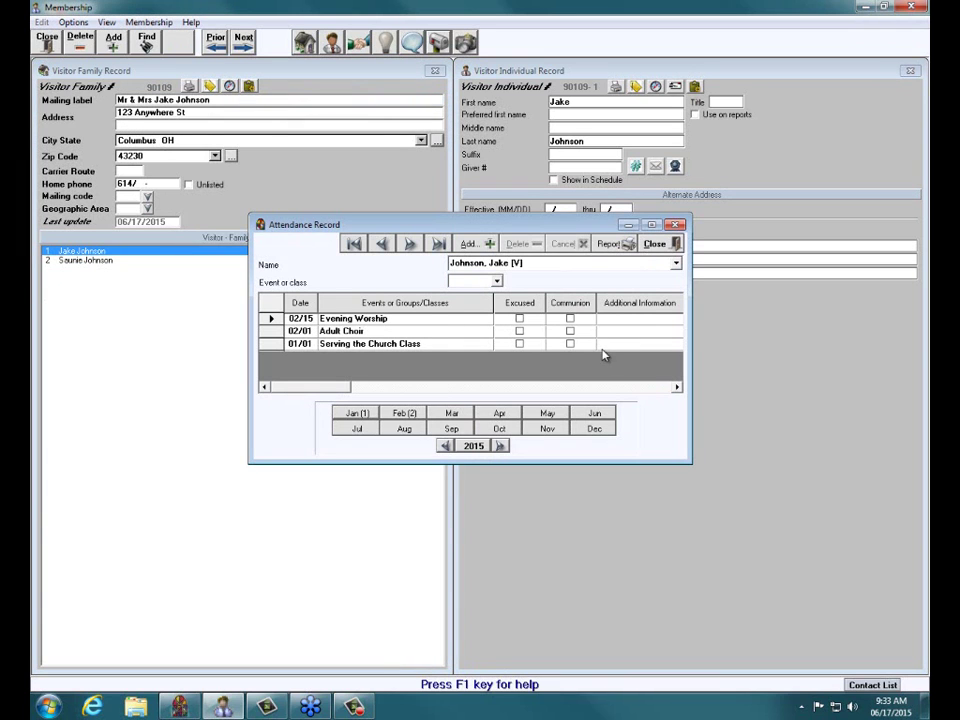
click(608, 244)
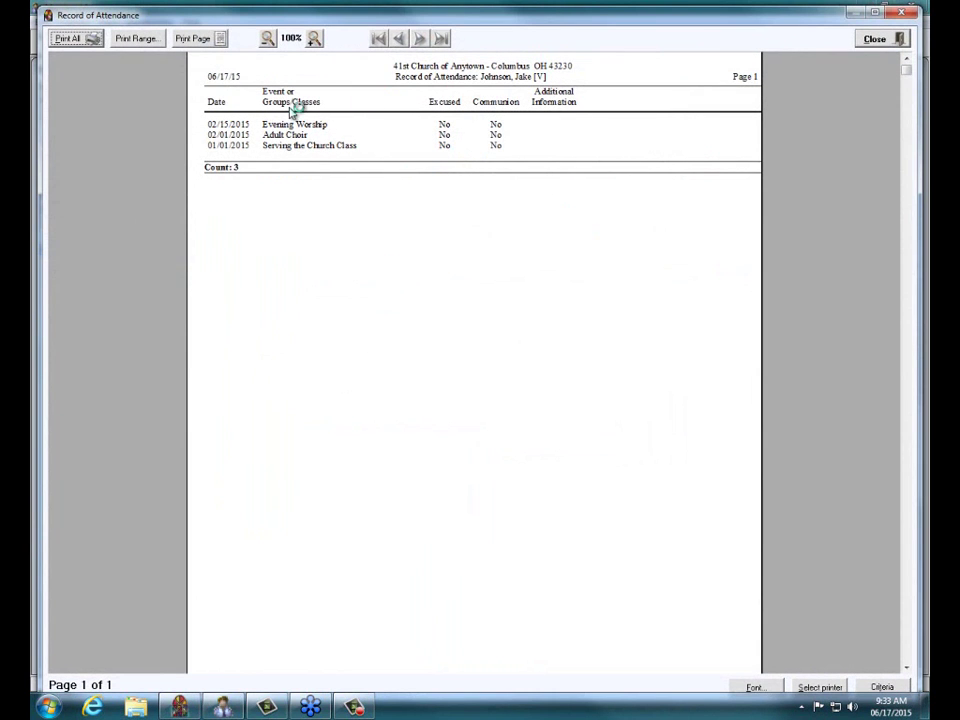
click(893, 41)
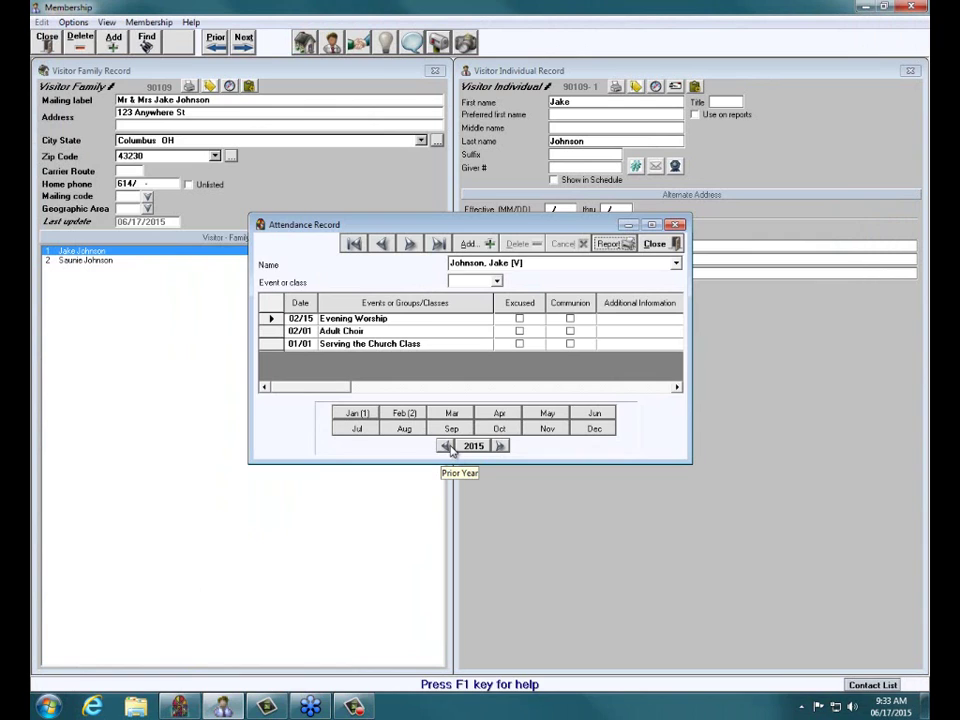
click(447, 446)
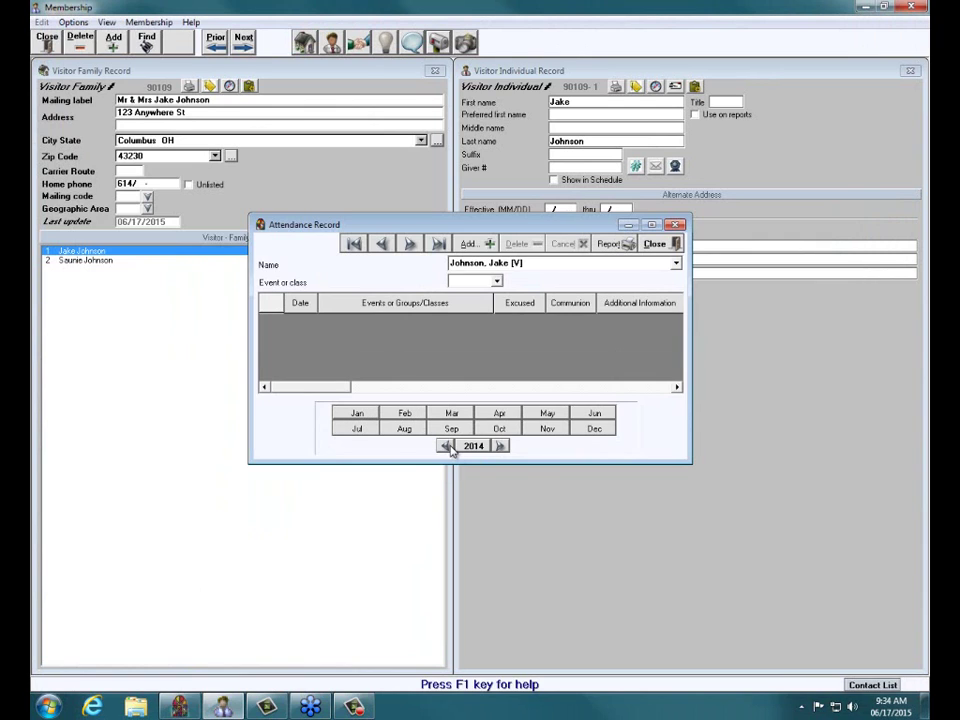
click(447, 446)
click(503, 446)
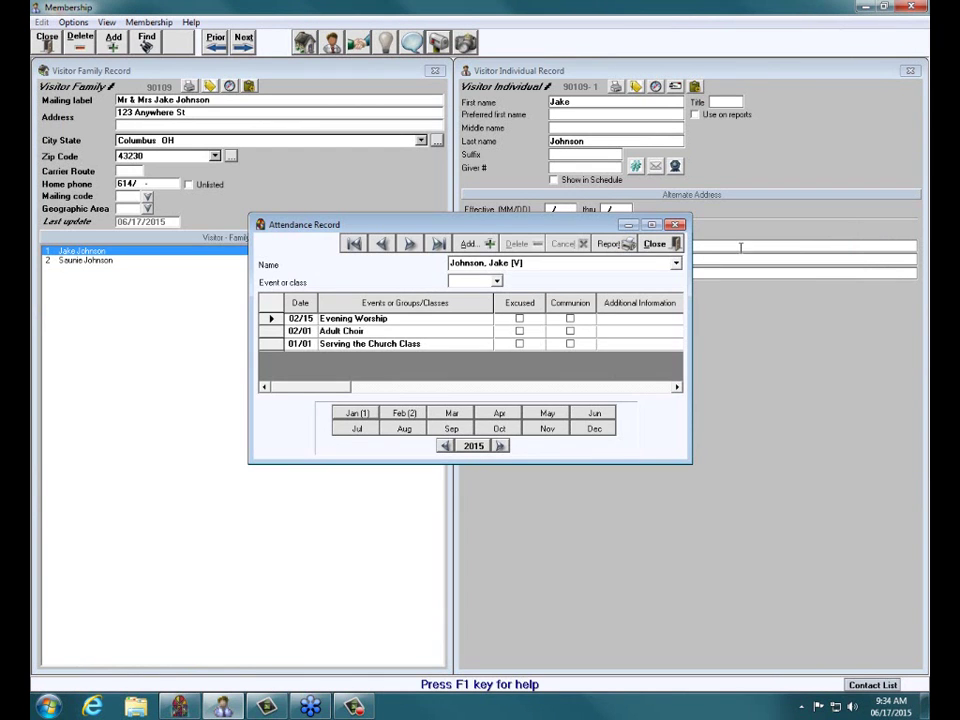
click(668, 246)
click(98, 259)
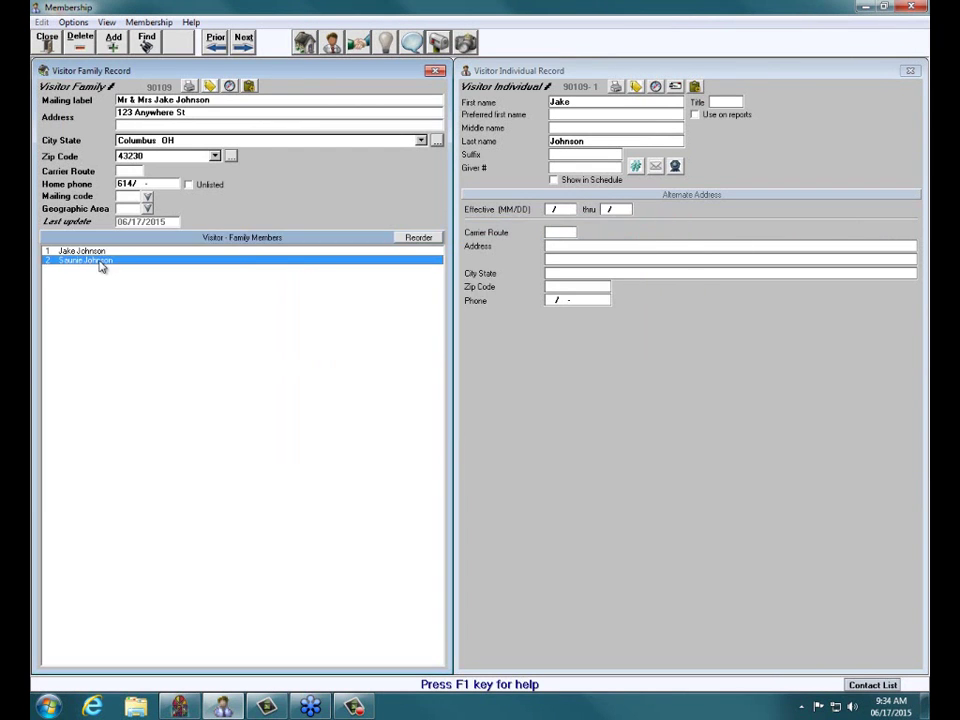
click(145, 22)
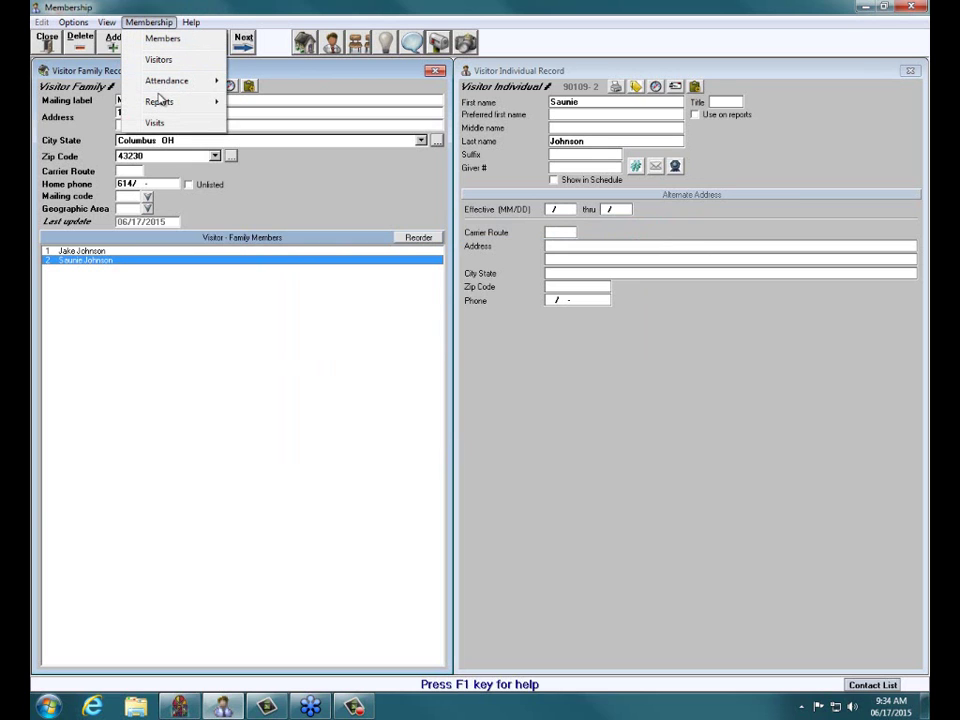
mouse_move(167, 104)
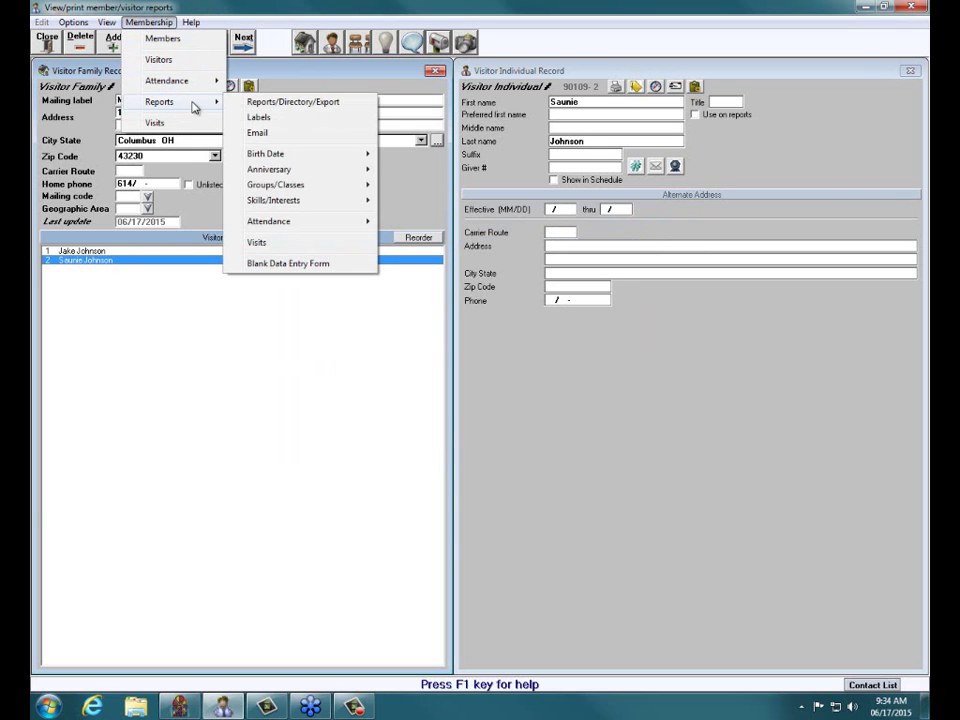
mouse_move(180, 80)
click(268, 97)
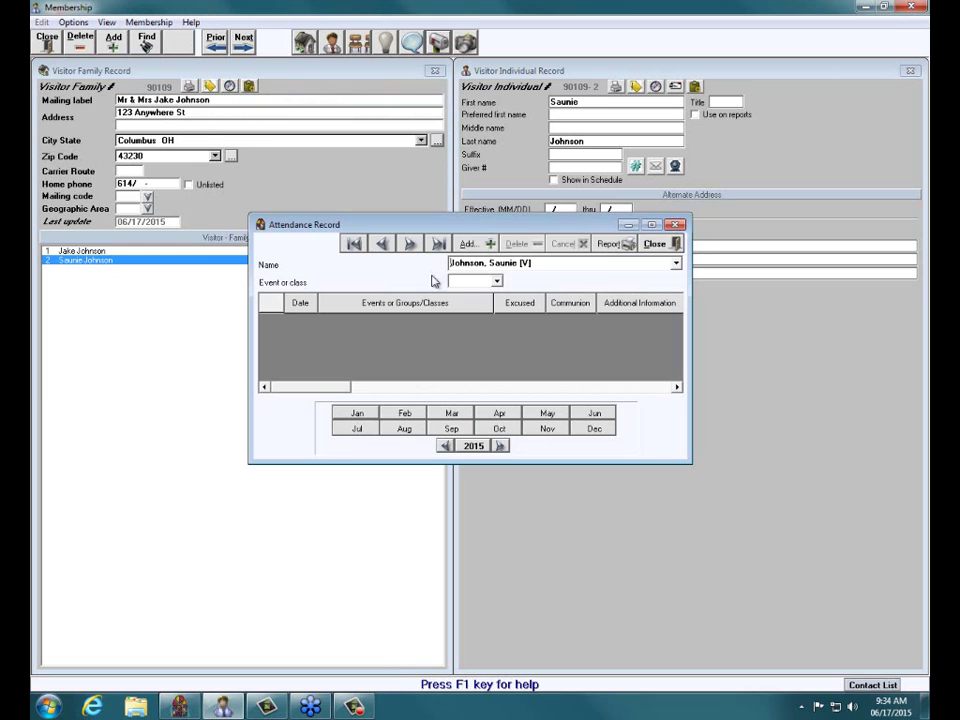
click(446, 446)
click(446, 446)
click(503, 446)
click(503, 446)
click(503, 446)
click(662, 243)
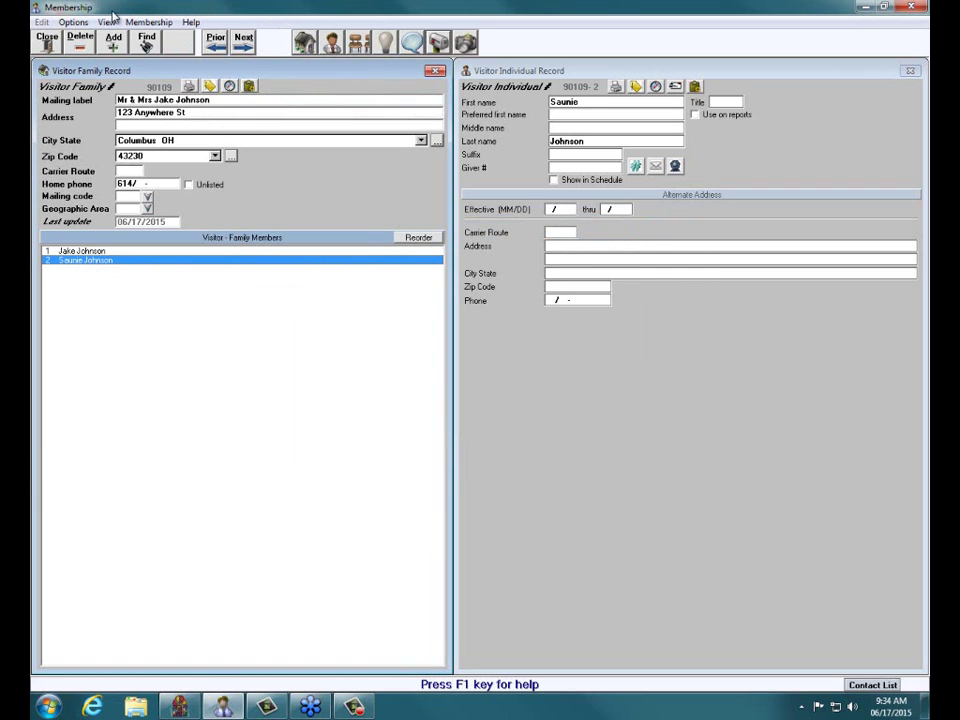
- In Members, find the couple's family by partial surname and view the wife's and husband's records
click(149, 22)
click(164, 40)
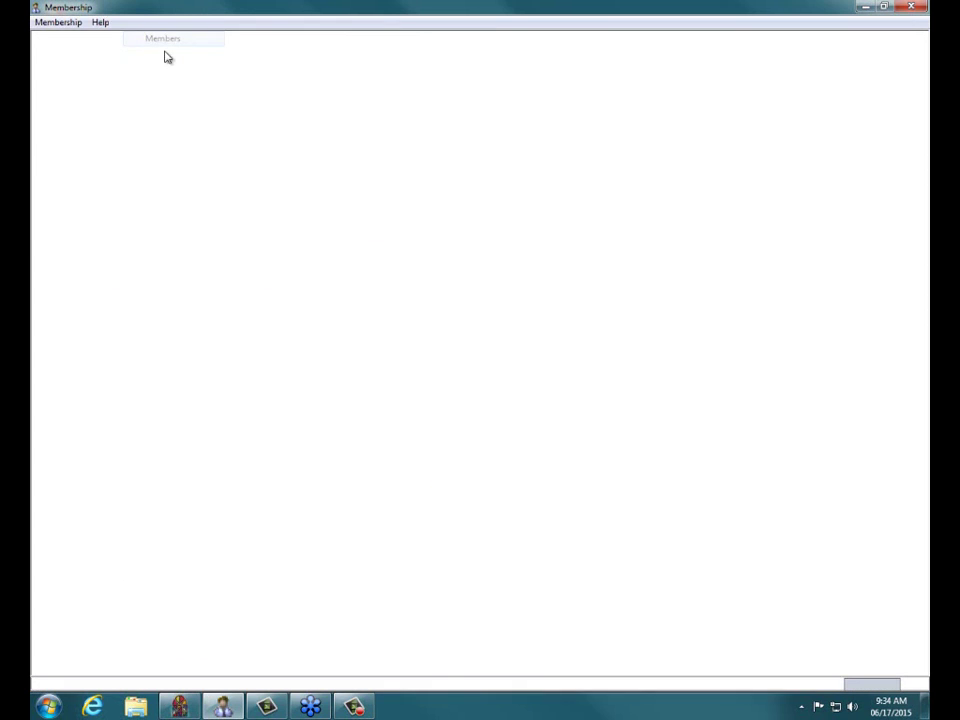
click(111, 41)
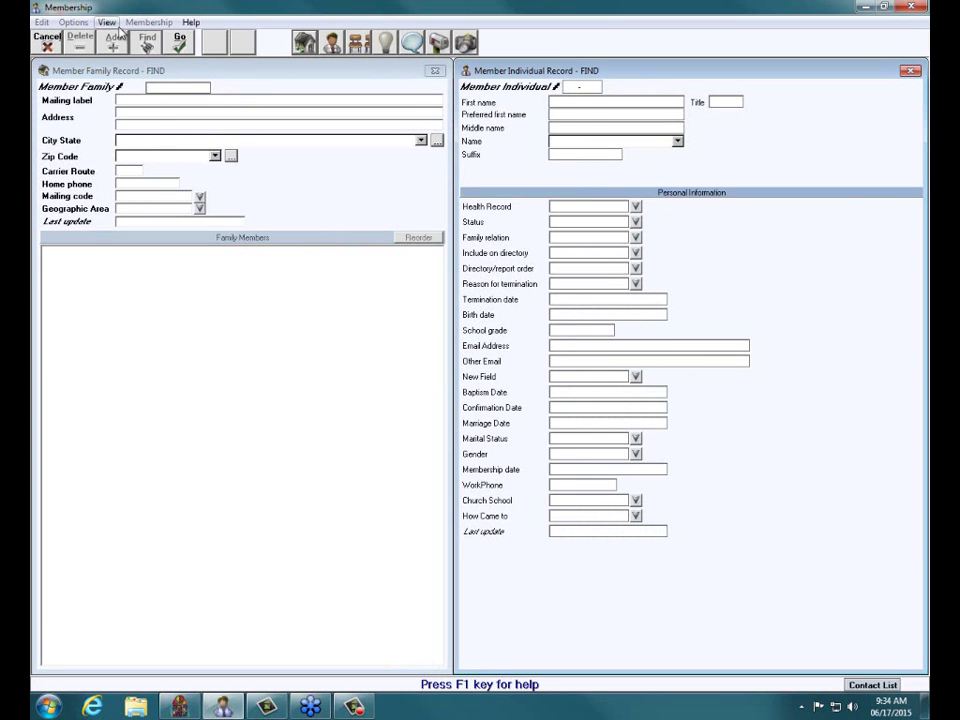
text(john)
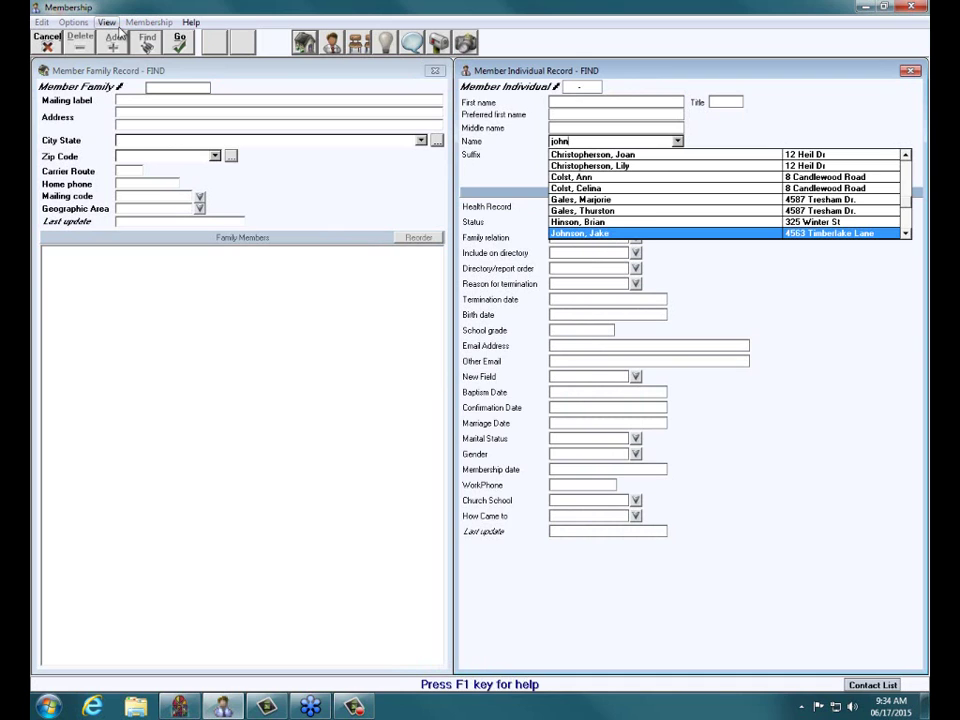
key(Return)
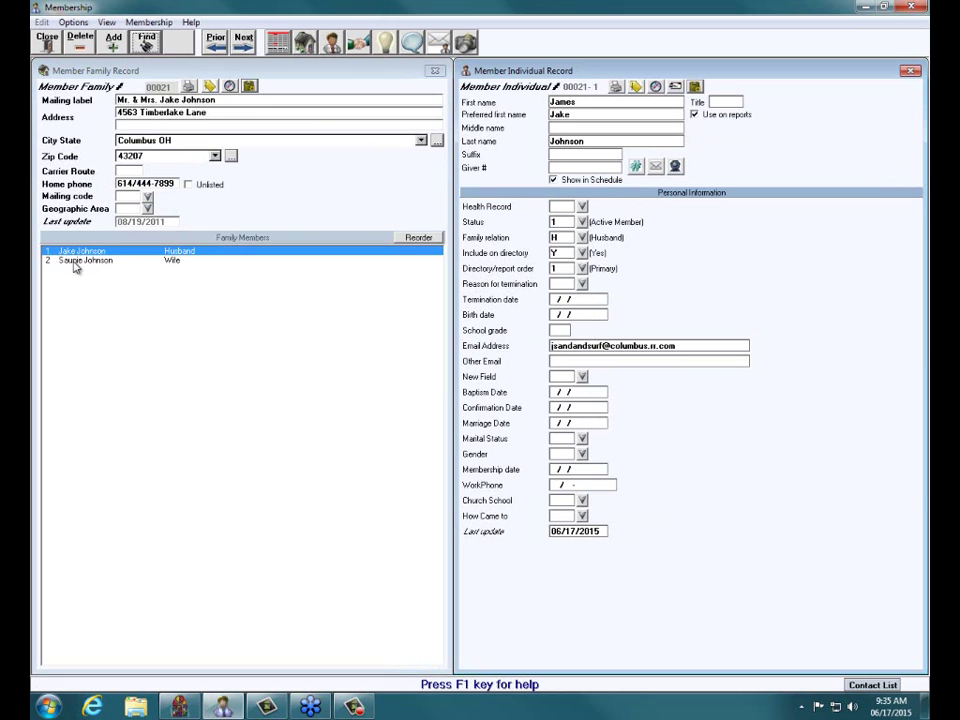
click(74, 262)
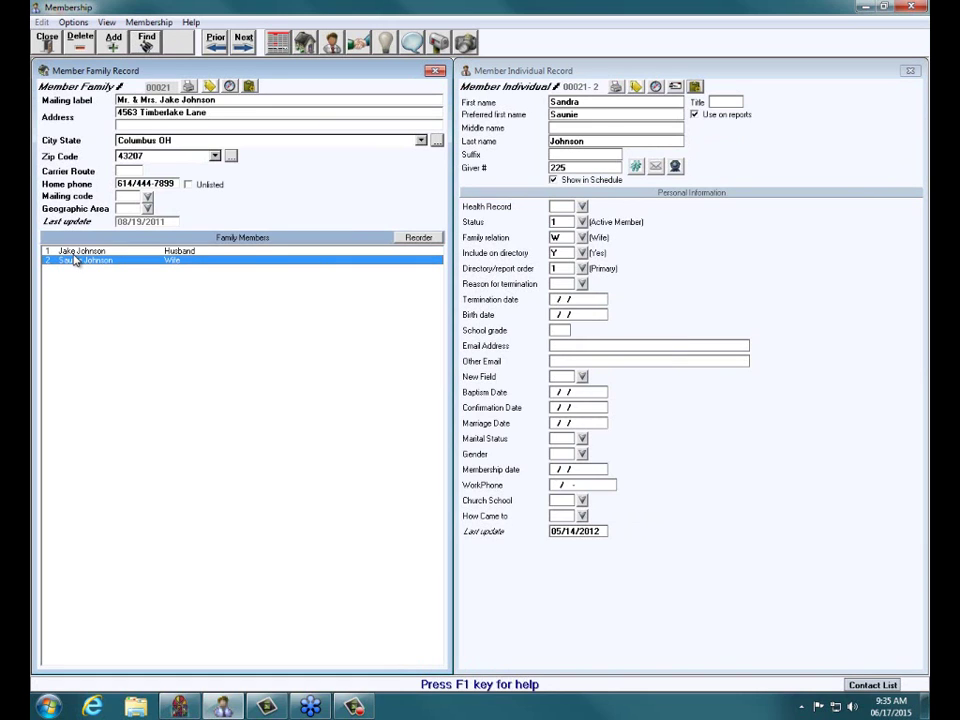
key(Up)
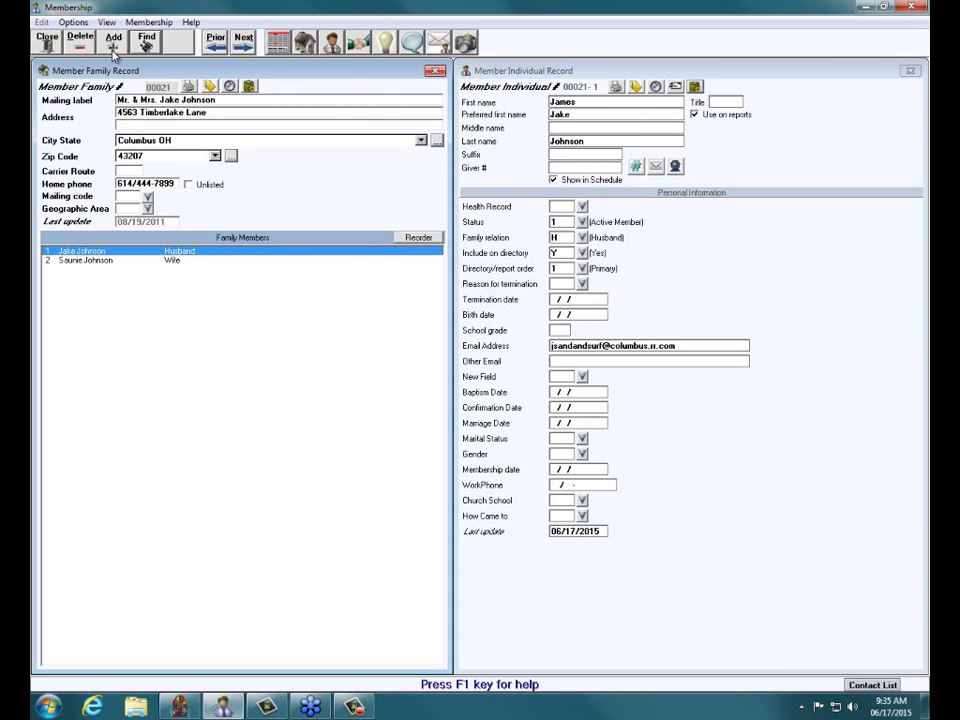
- In Visitors, search the Name field by the couple's partial surname to load their visitor family
click(138, 23)
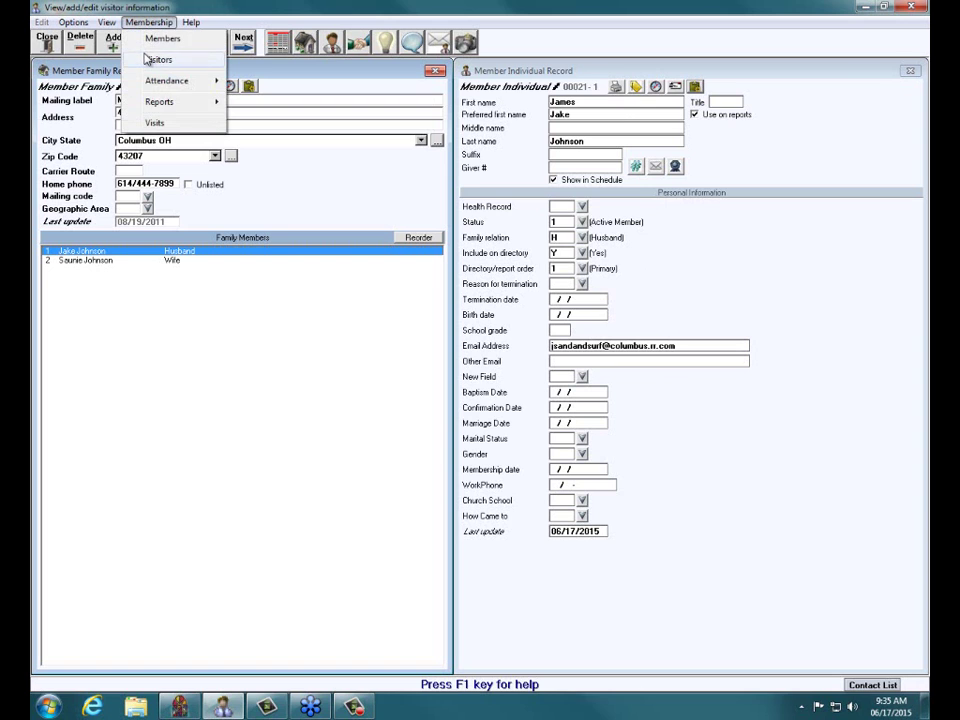
click(147, 60)
click(148, 45)
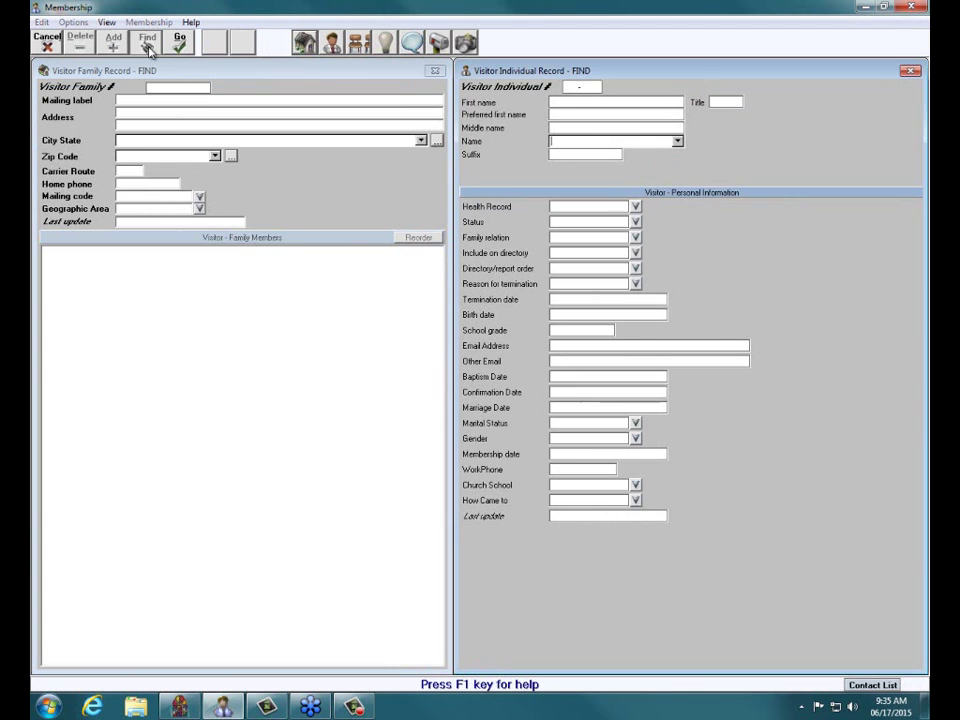
text(johns)
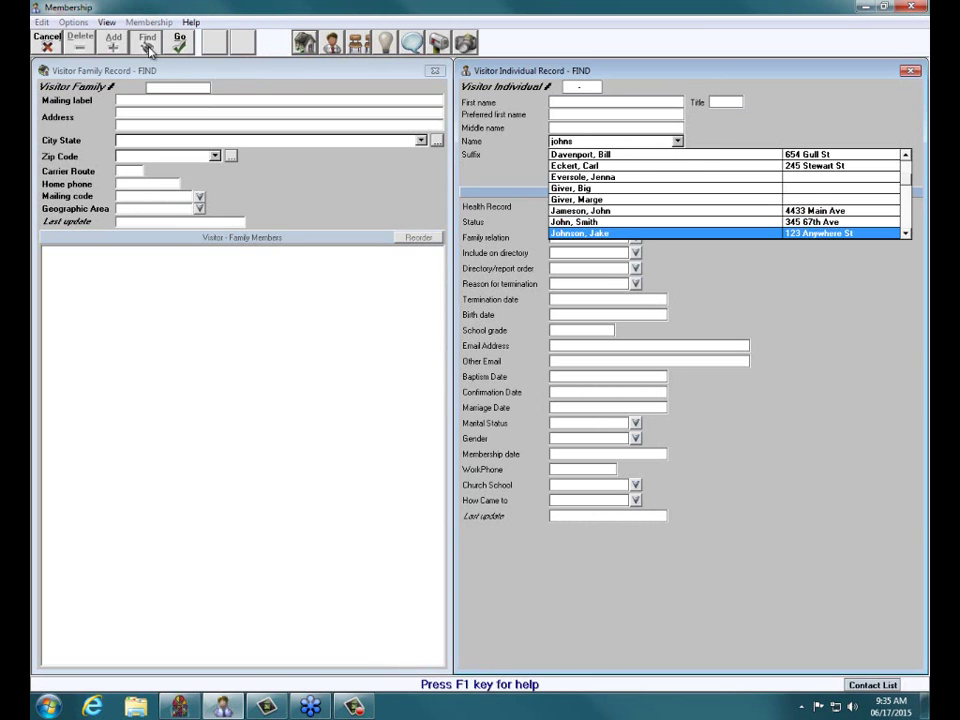
key(Return)
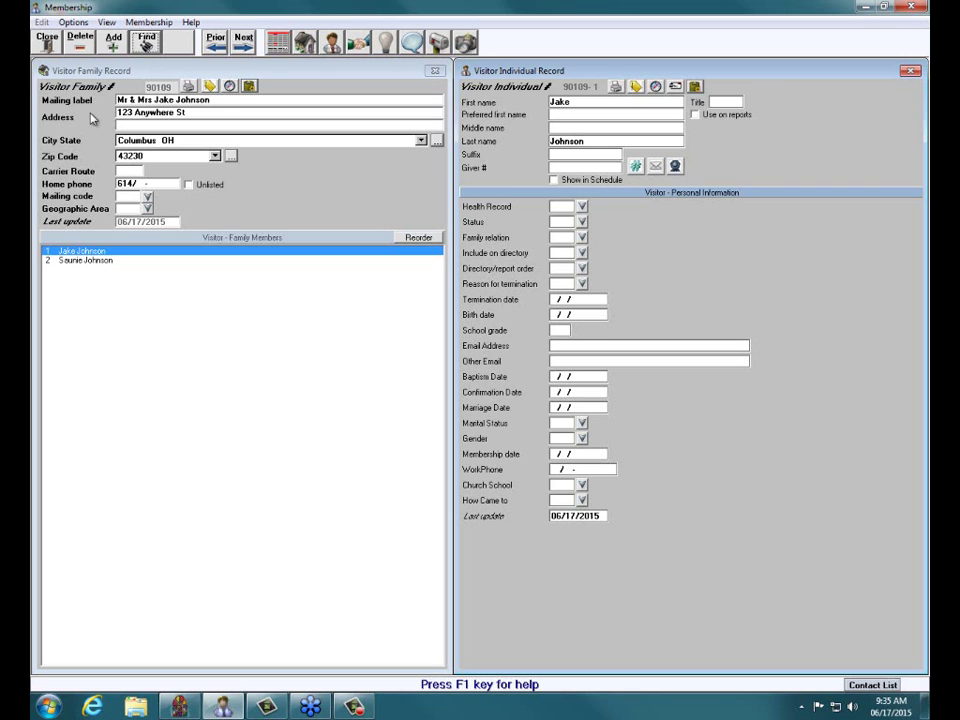
- Permanently delete the husband's visitor record, then cancel deleting the wife's record
click(85, 42)
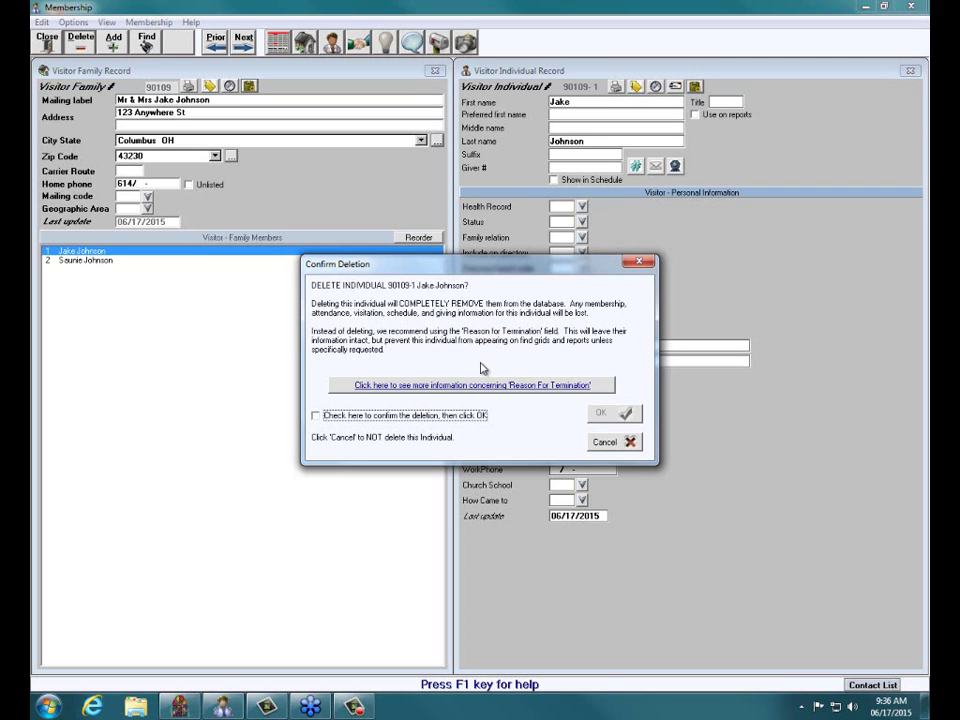
click(316, 415)
click(606, 413)
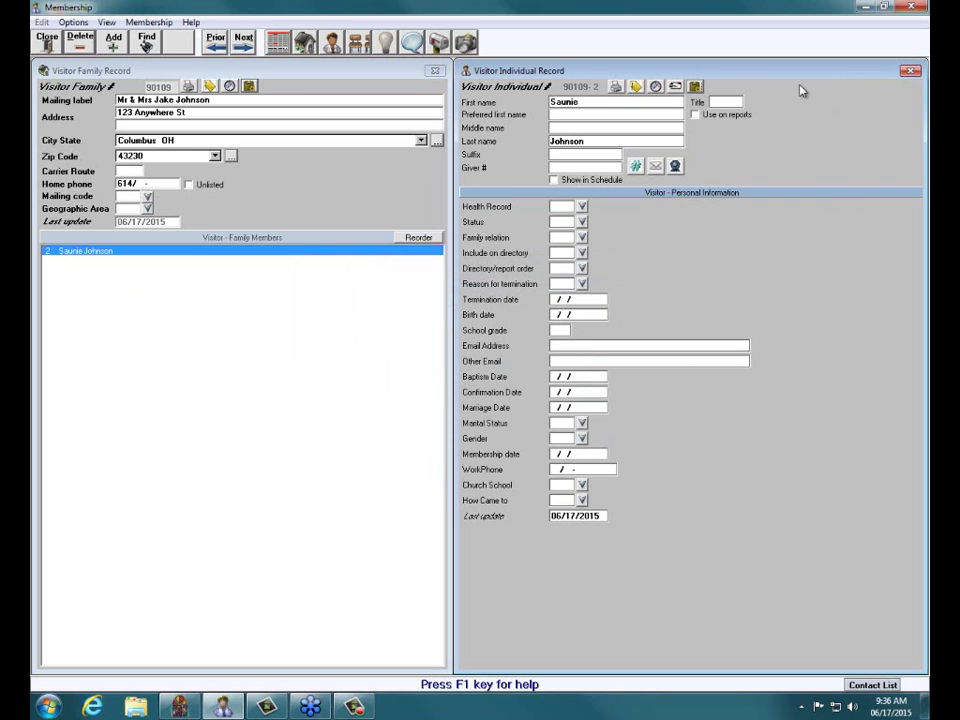
click(84, 44)
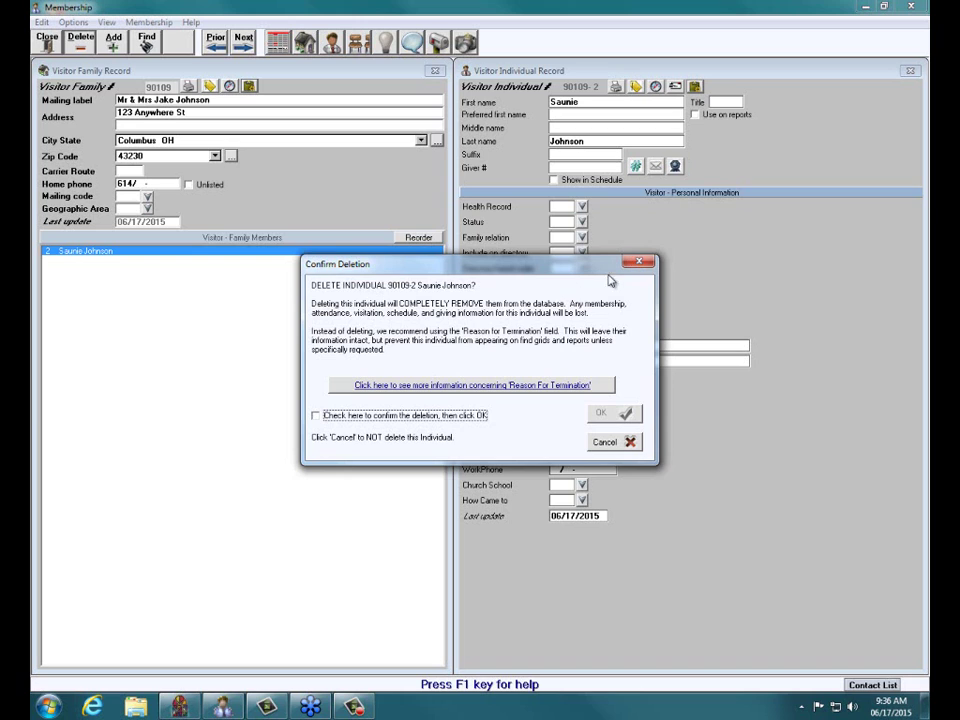
click(638, 264)
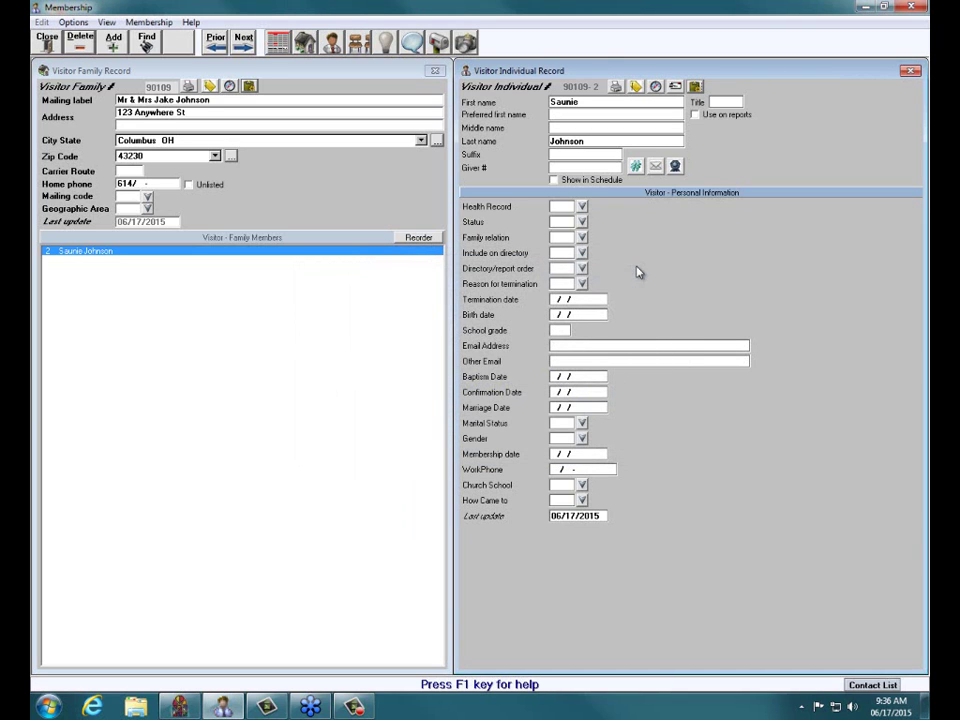
- Delete the entire duplicate visitor family record, confirming the permanent deletion
click(303, 84)
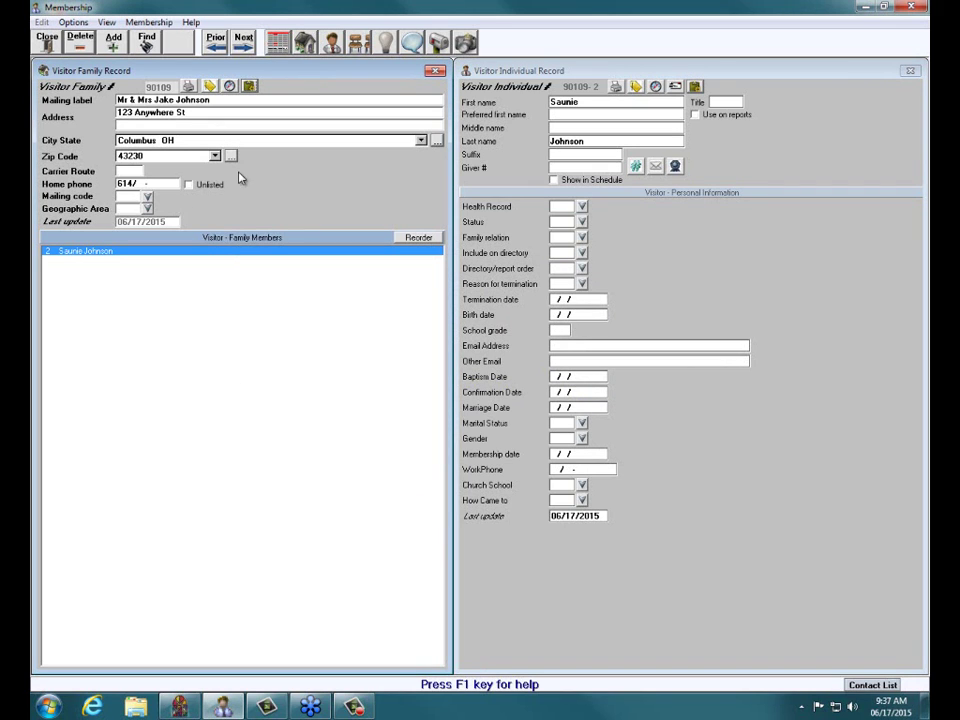
click(76, 46)
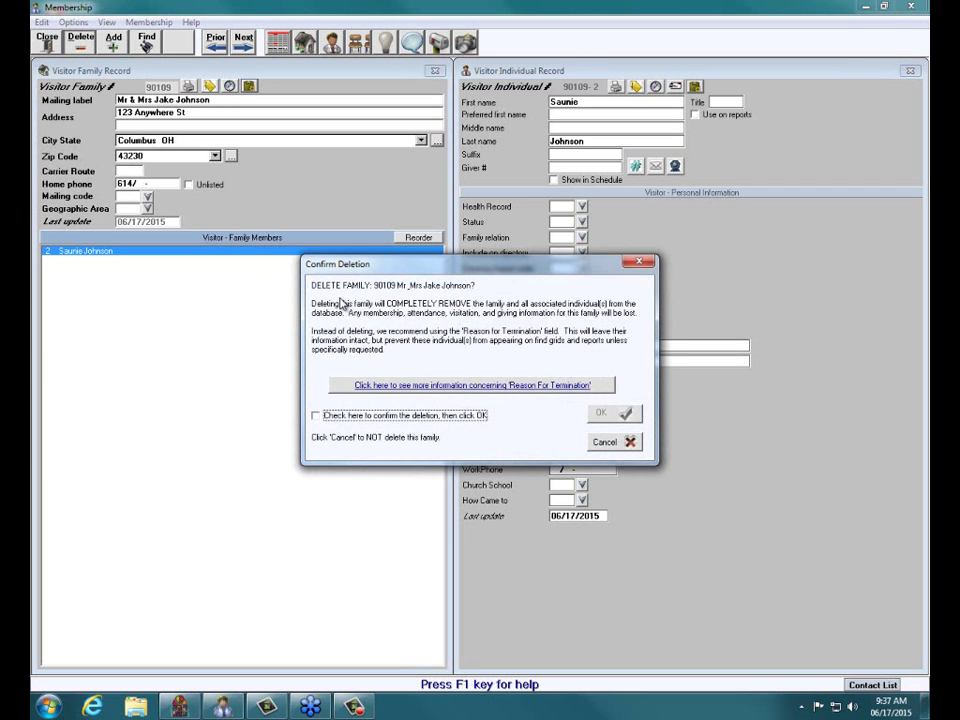
click(316, 415)
click(602, 413)
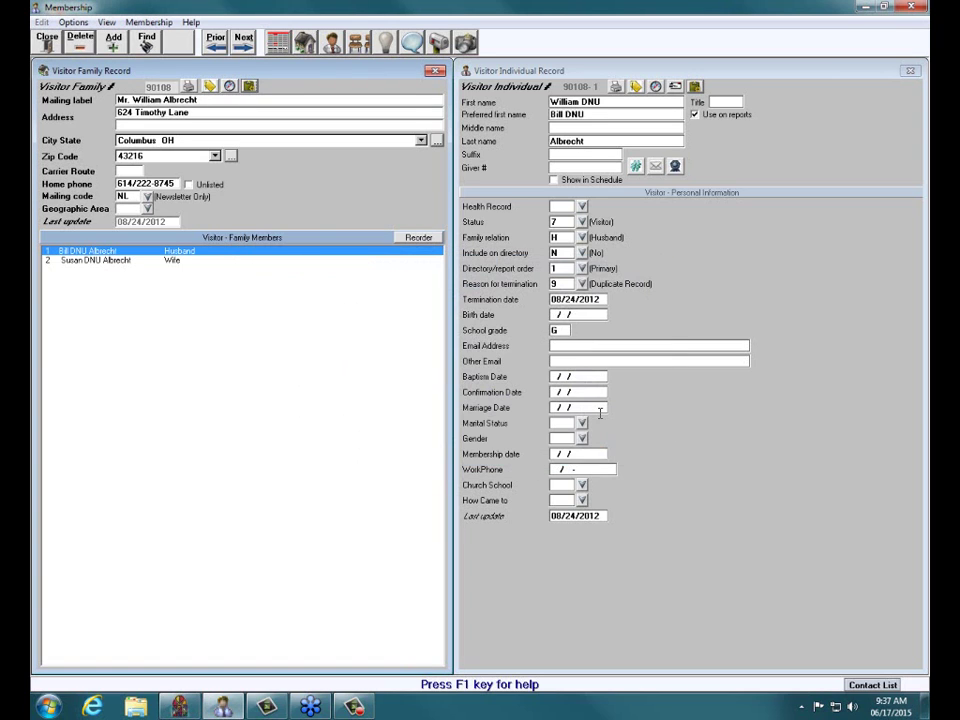
- Search visitor names for the family surname to confirm the duplicate is gone, then close visitor records
click(146, 42)
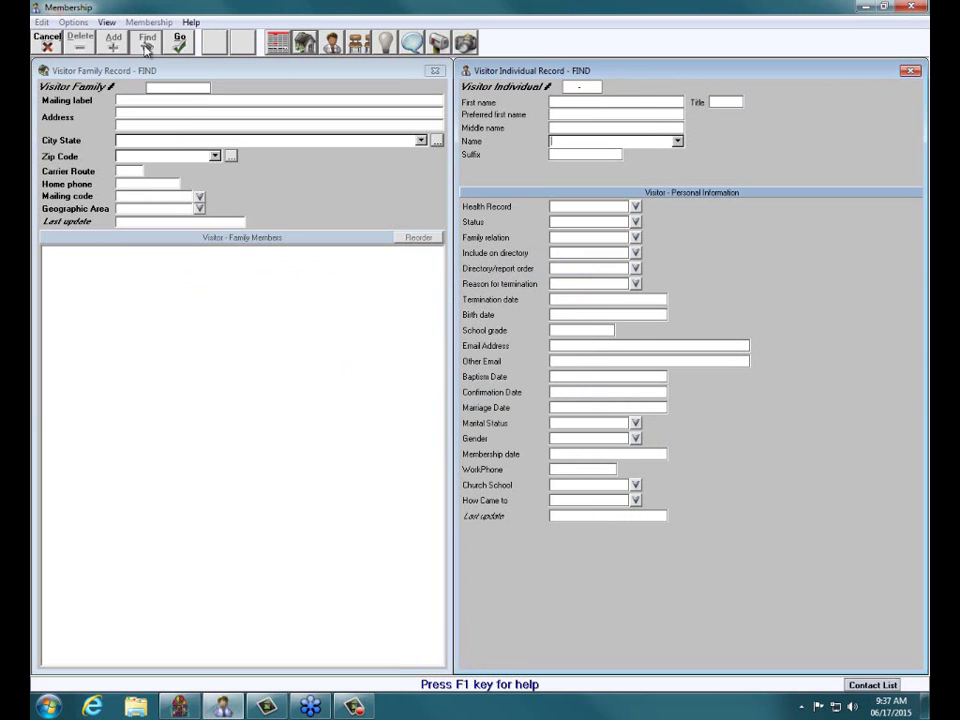
text(john)
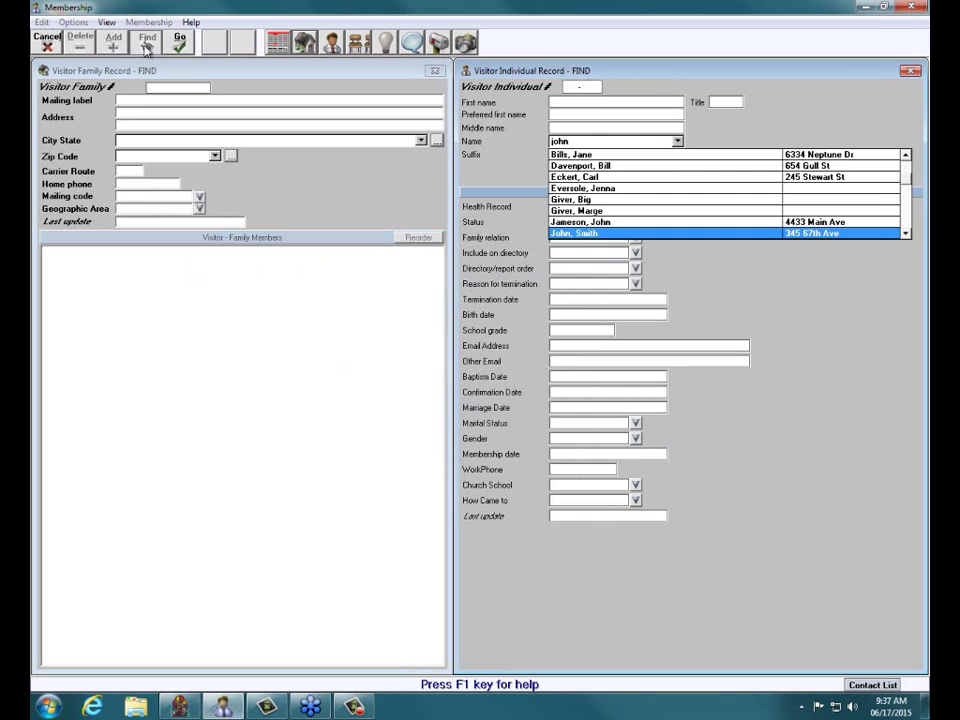
key(Down)
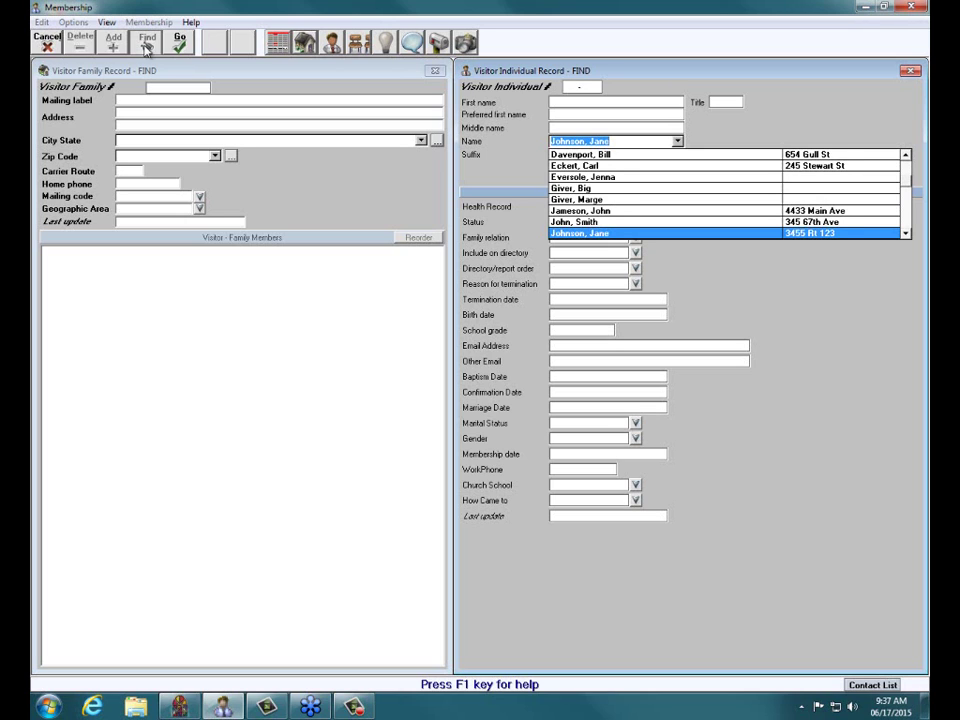
key(Down)
key(Down)
key(Down)
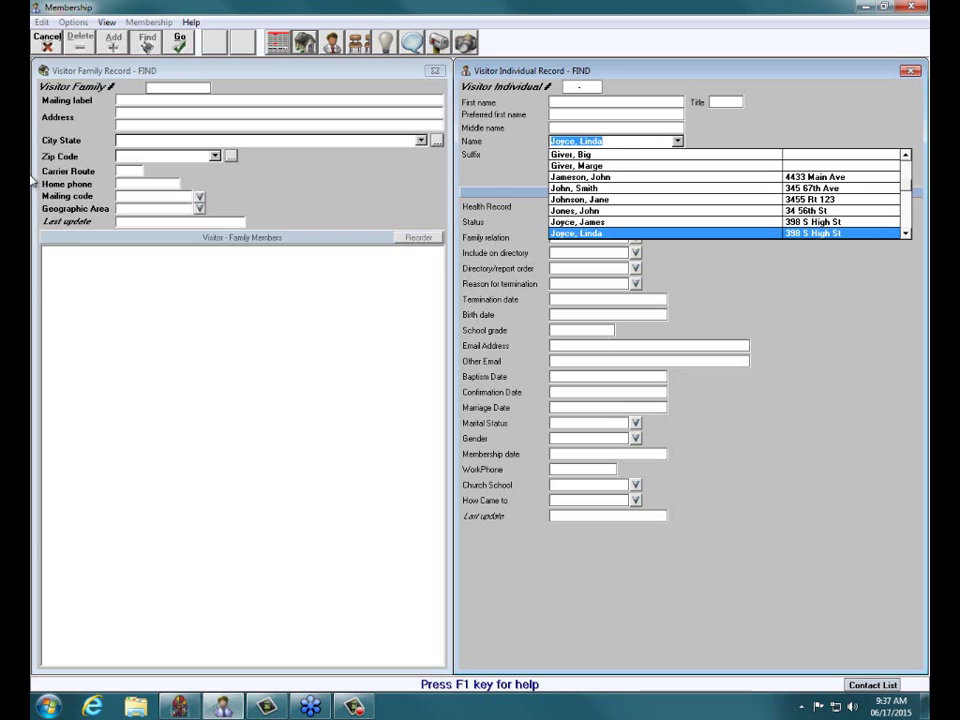
click(47, 45)
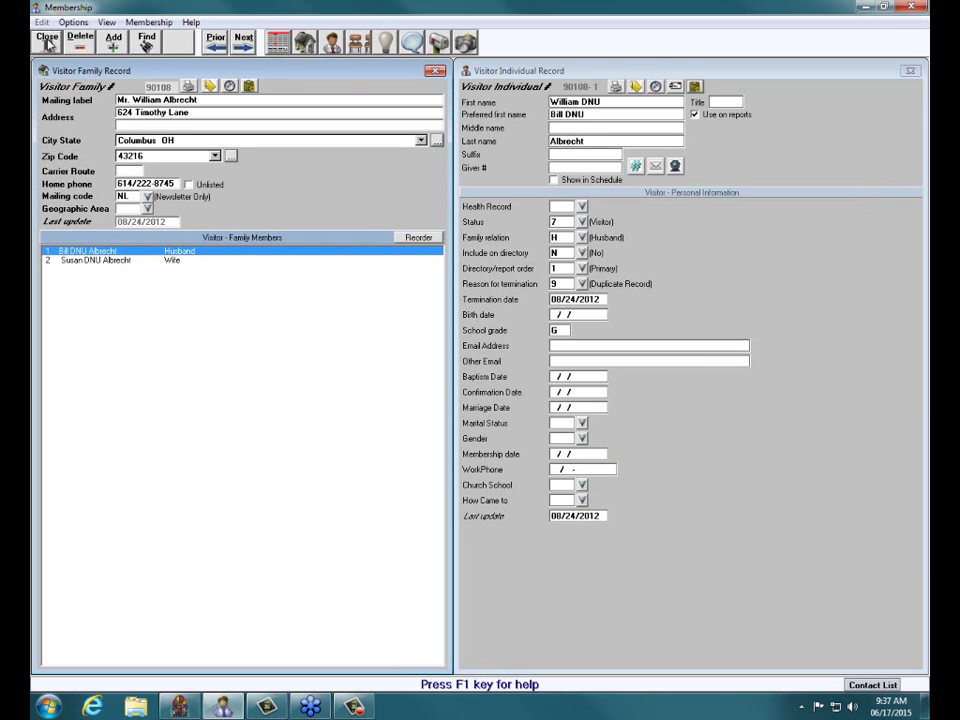
click(47, 45)
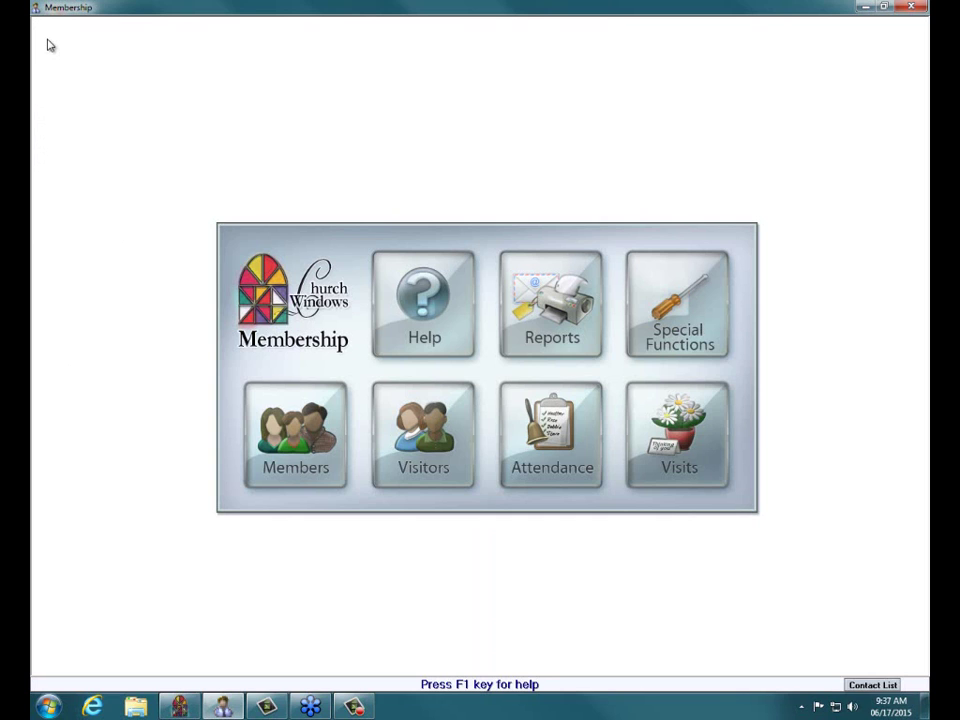
- Generate a mailing-label preview printing one label per family
click(529, 336)
click(596, 328)
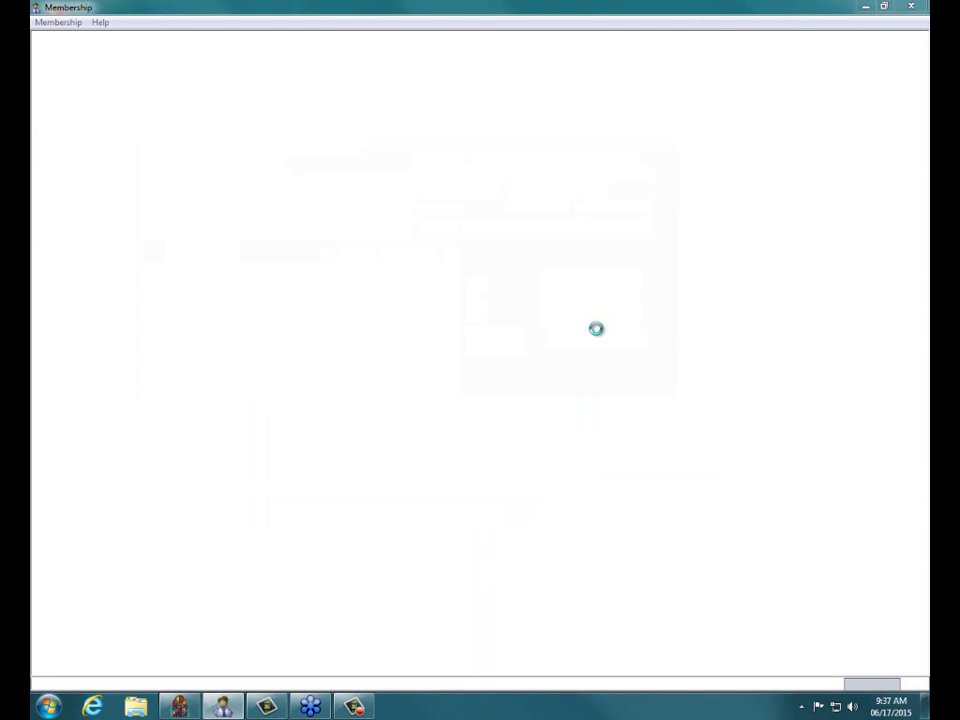
click(629, 362)
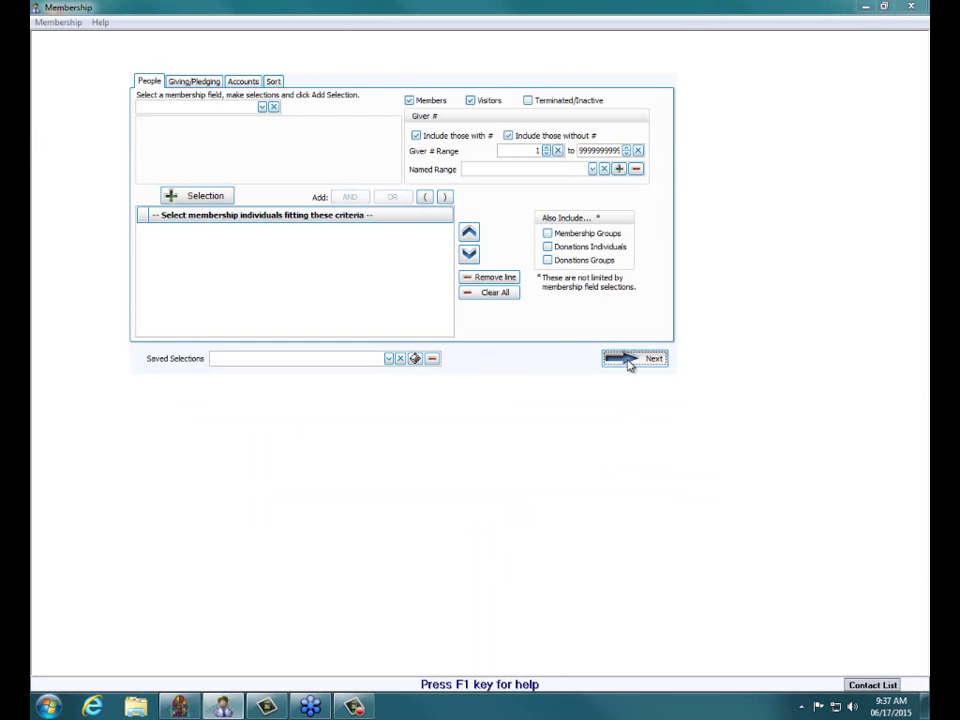
click(301, 147)
click(633, 364)
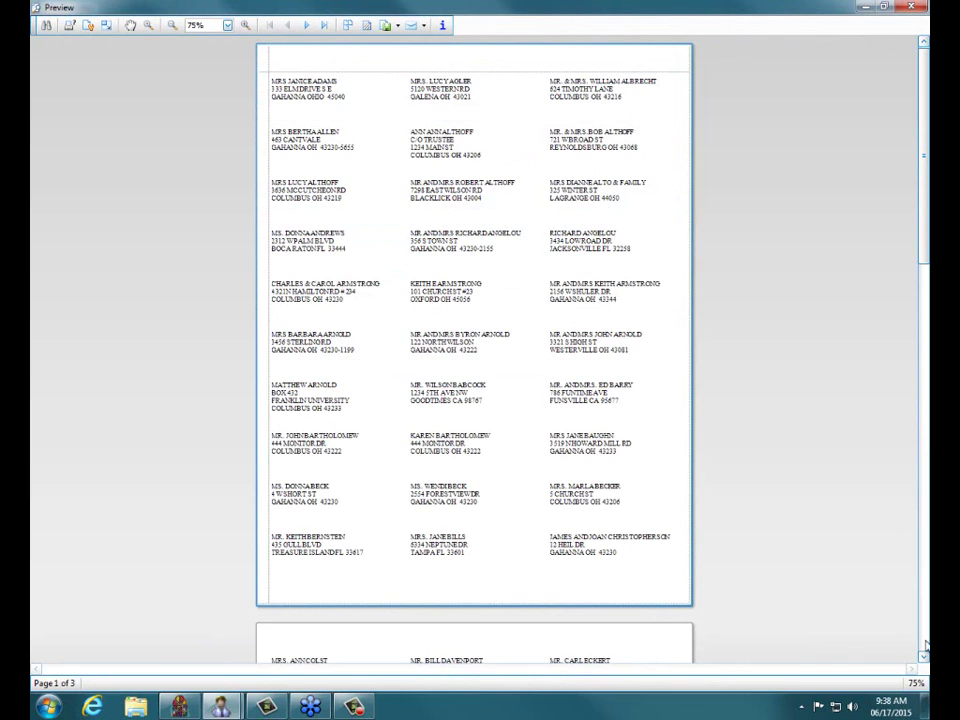
- Circle the single and couple labels on page 2, then close the preview
click(924, 645)
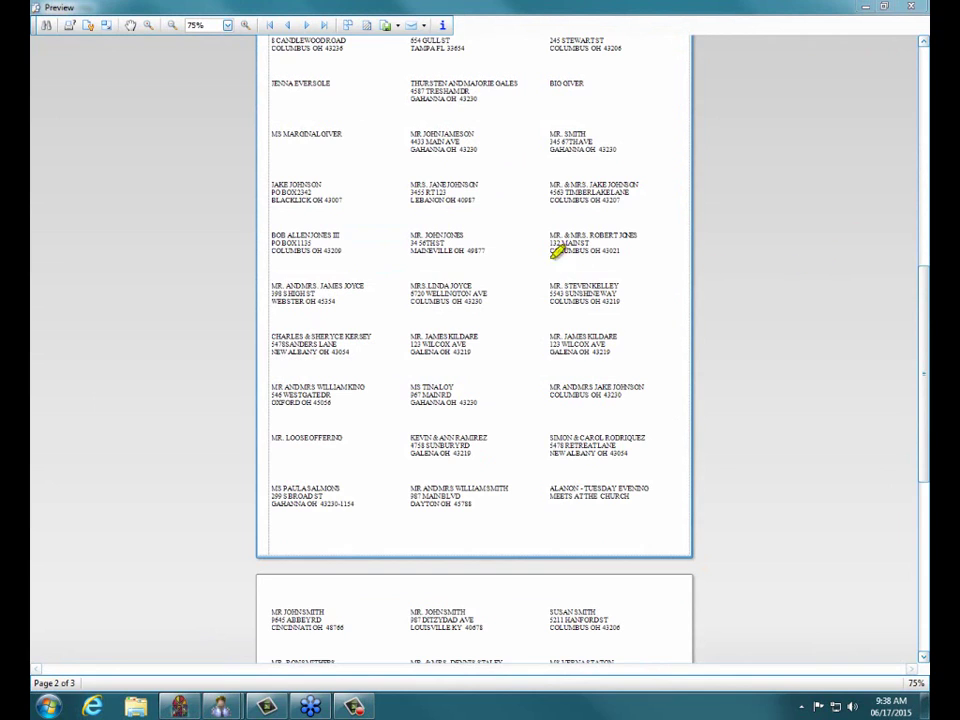
mouse_move(360, 178)
mouse_down()
mouse_move(322, 164)
mouse_move(260, 184)
mouse_move(289, 211)
mouse_move(366, 199)
mouse_move(371, 180)
mouse_up()
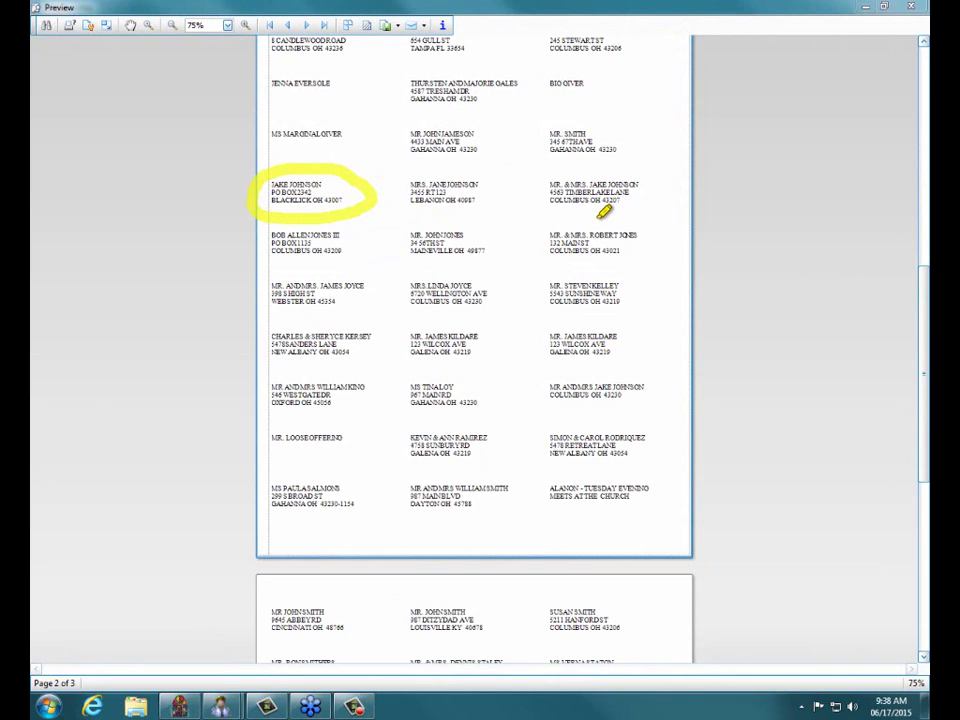
mouse_move(537, 206)
mouse_down()
mouse_move(648, 209)
mouse_move(621, 163)
mouse_move(546, 182)
mouse_up()
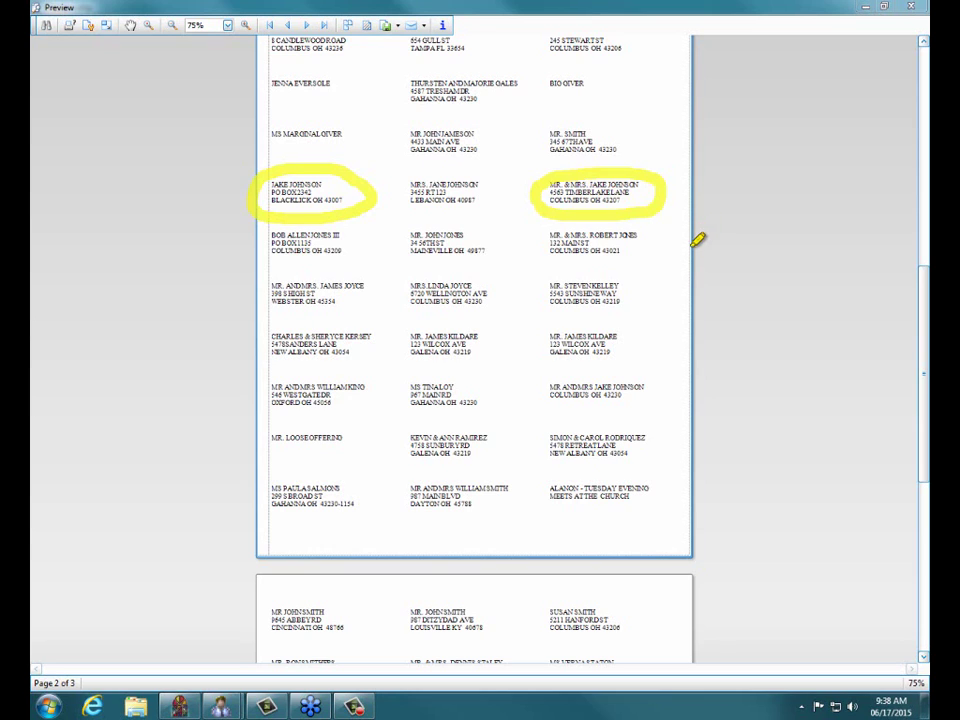
mouse_move(664, 375)
mouse_down()
mouse_move(607, 360)
mouse_move(546, 371)
mouse_move(551, 401)
mouse_move(566, 407)
mouse_move(660, 396)
mouse_move(668, 376)
mouse_up()
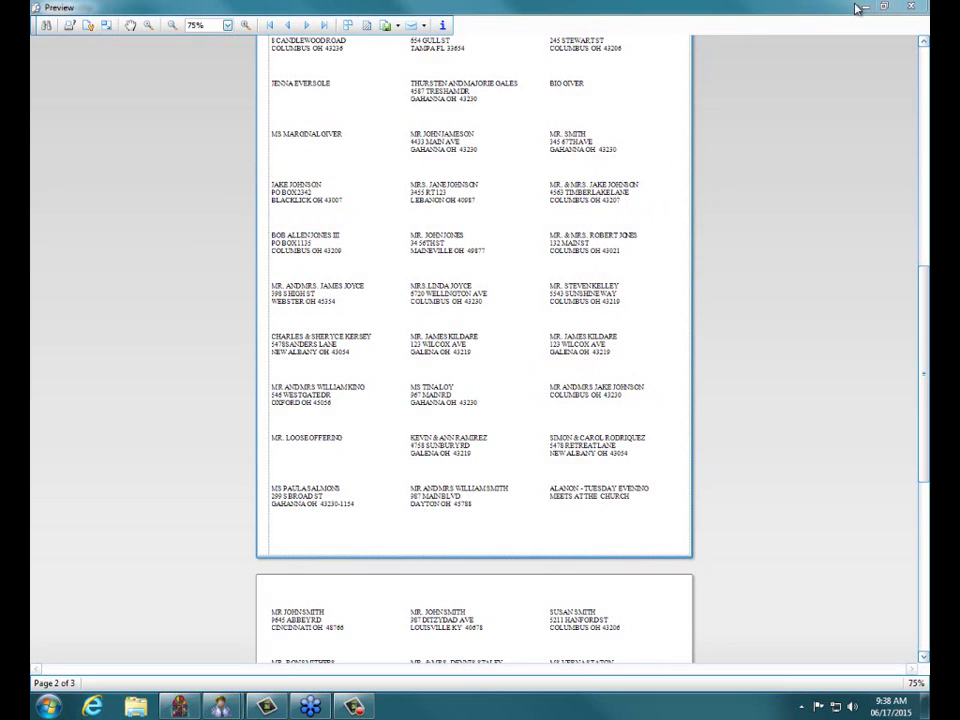
click(910, 7)
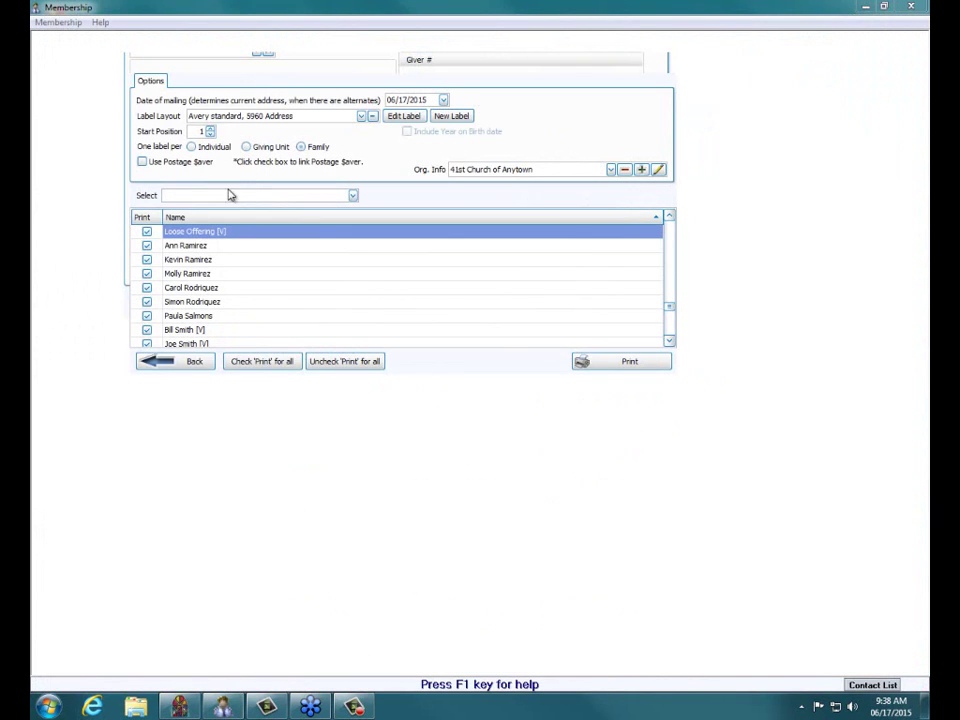
- Regenerate the mailing-label preview with Visitors excluded
click(163, 366)
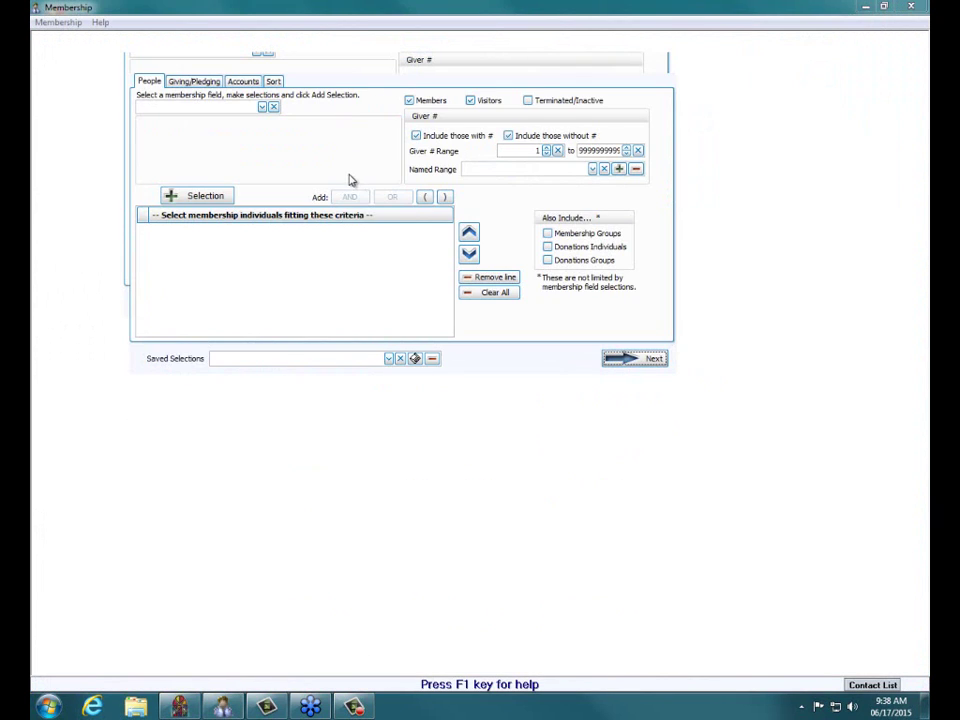
click(471, 101)
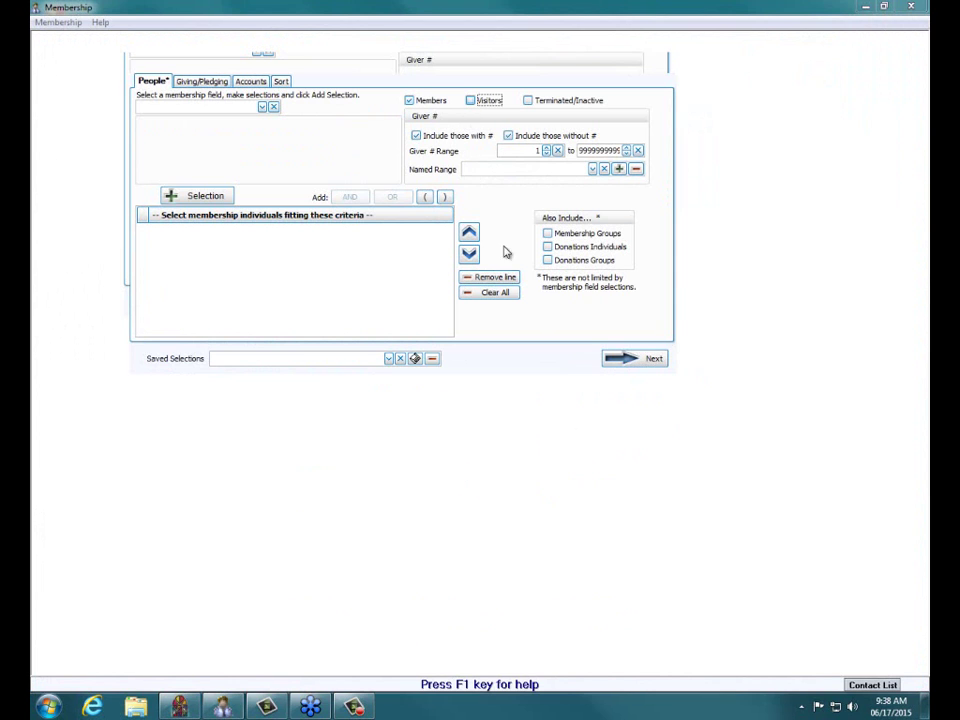
click(619, 362)
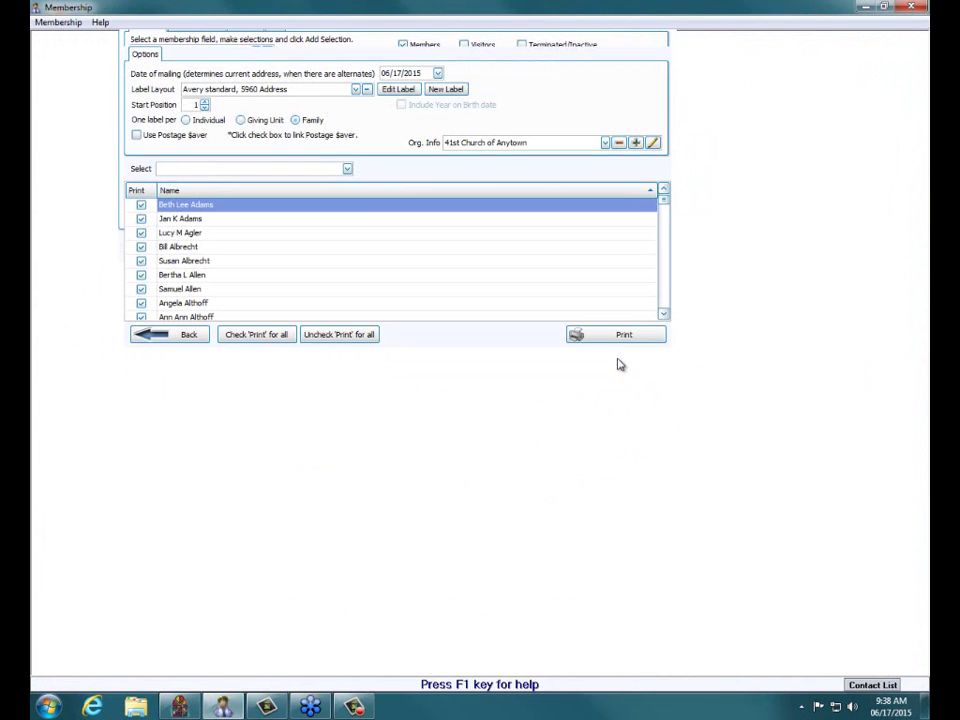
click(615, 338)
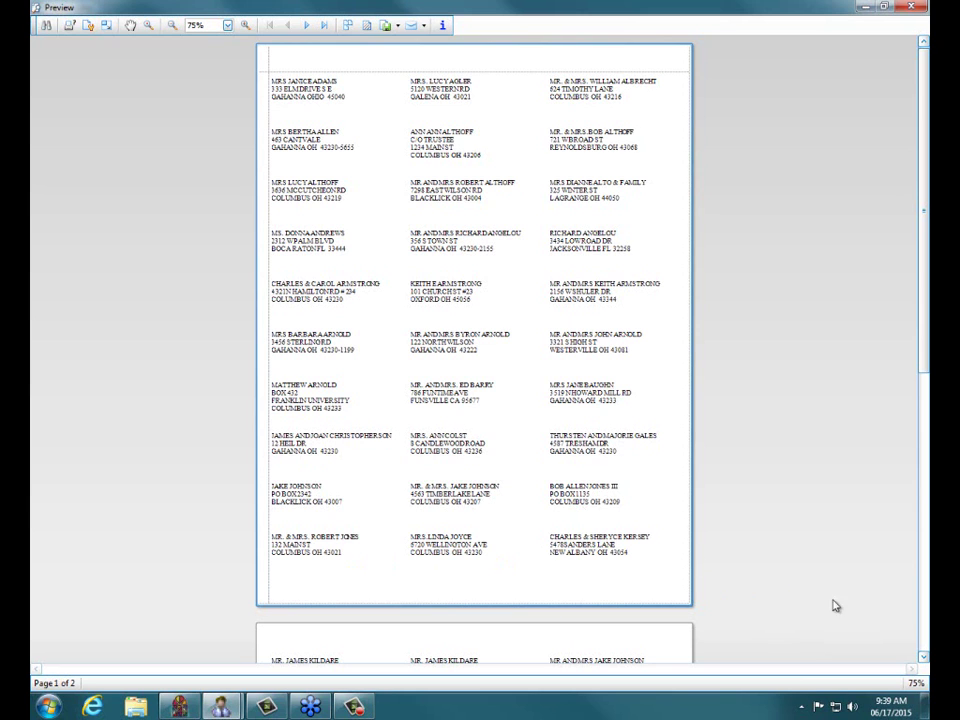
click(922, 658)
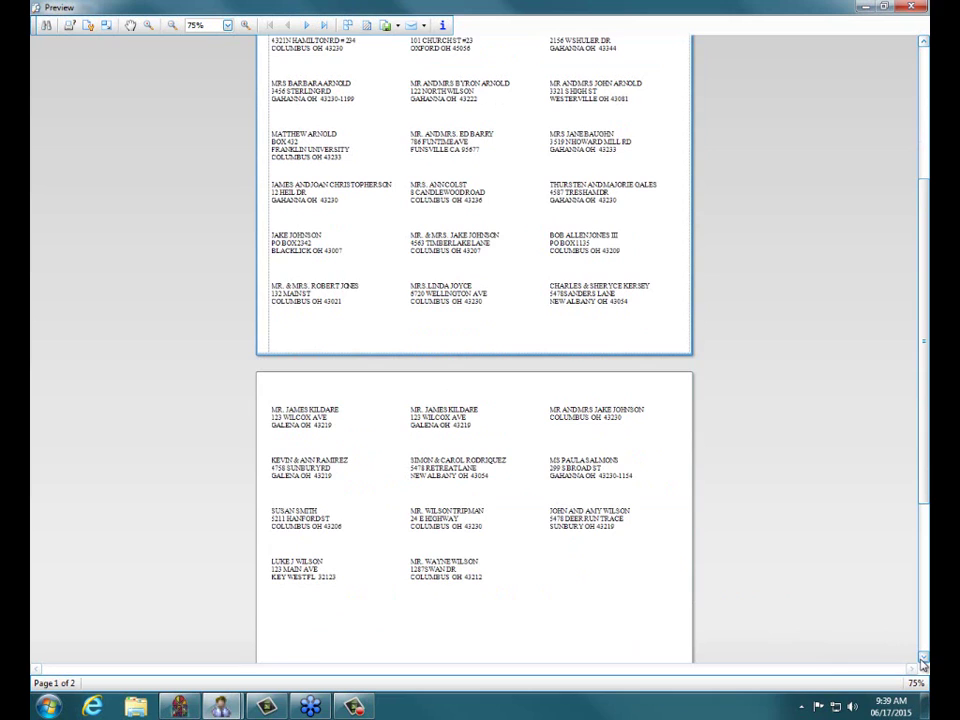
- Search the preview for the family surname, step through all 3 matches, then close the preview
click(47, 26)
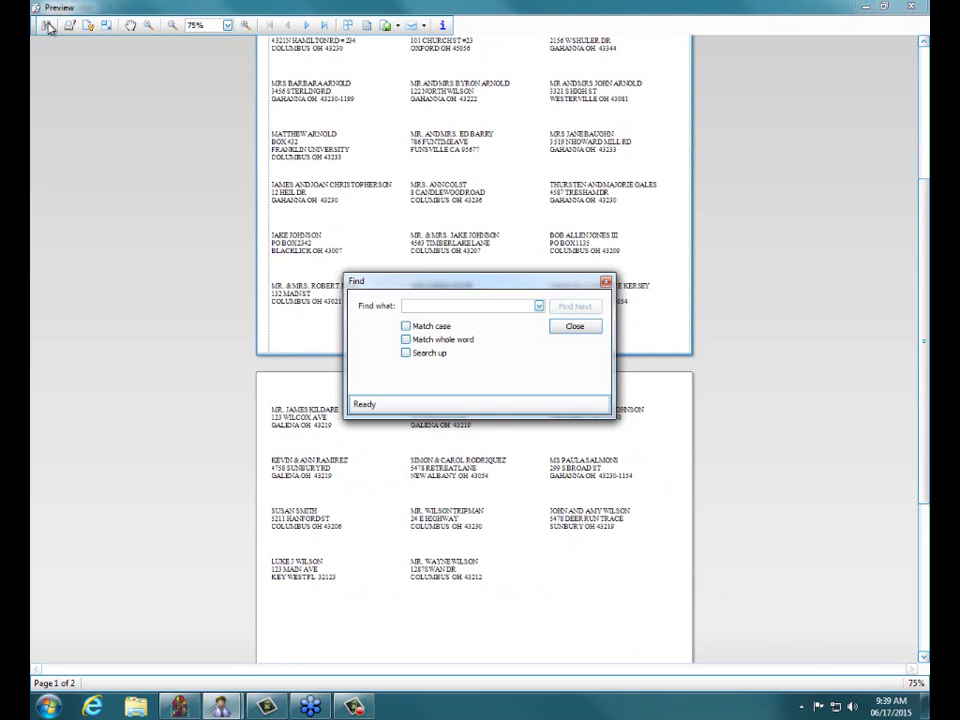
text(johnson)
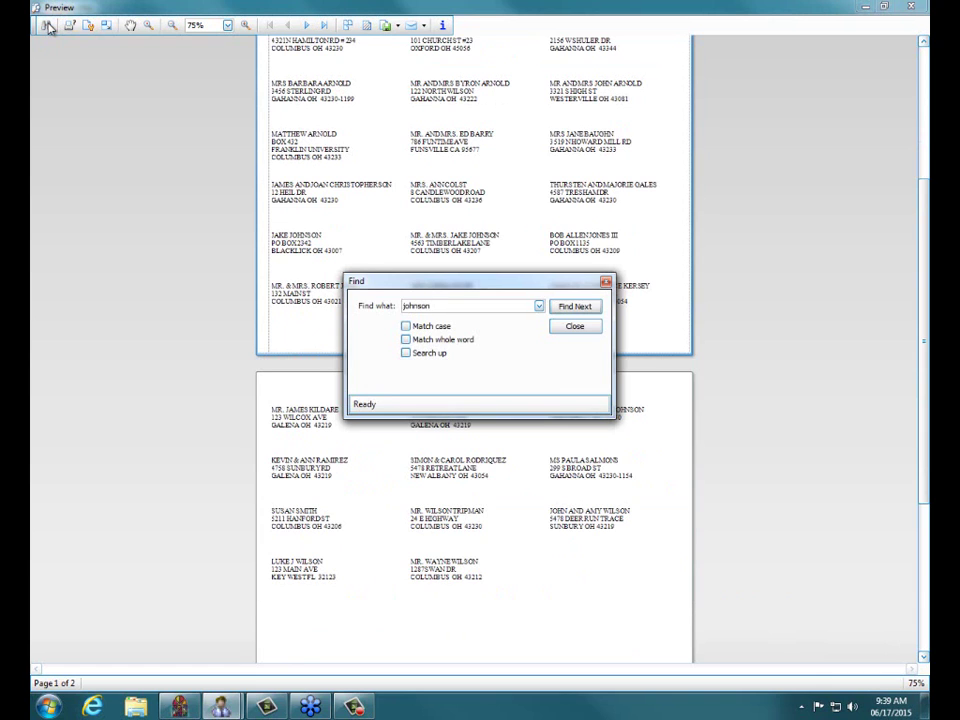
click(567, 308)
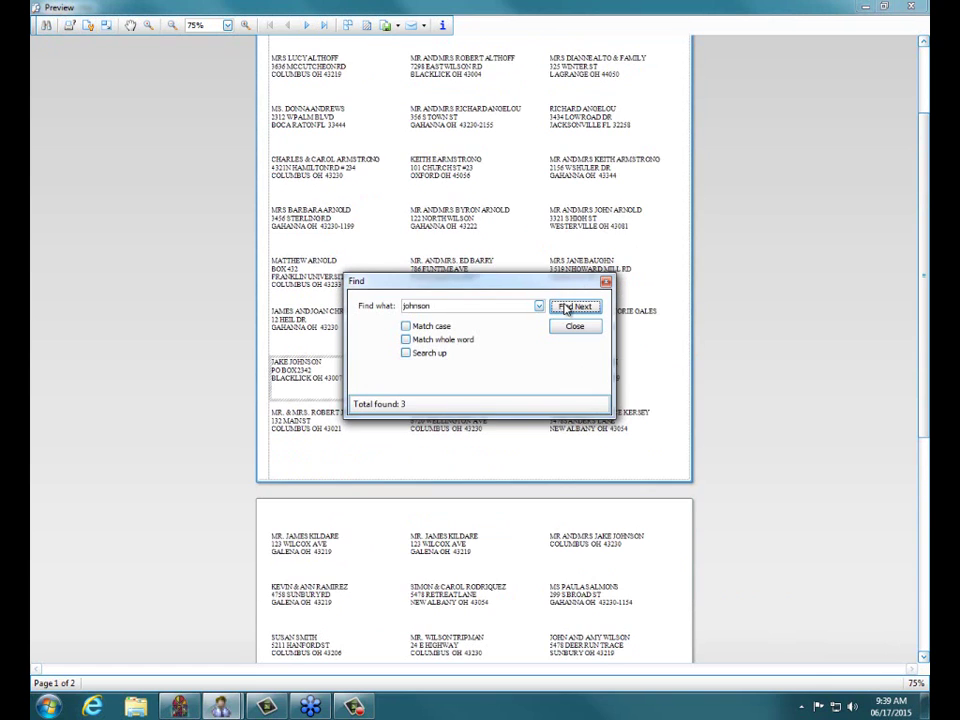
drag(470, 281, 640, 179)
click(733, 208)
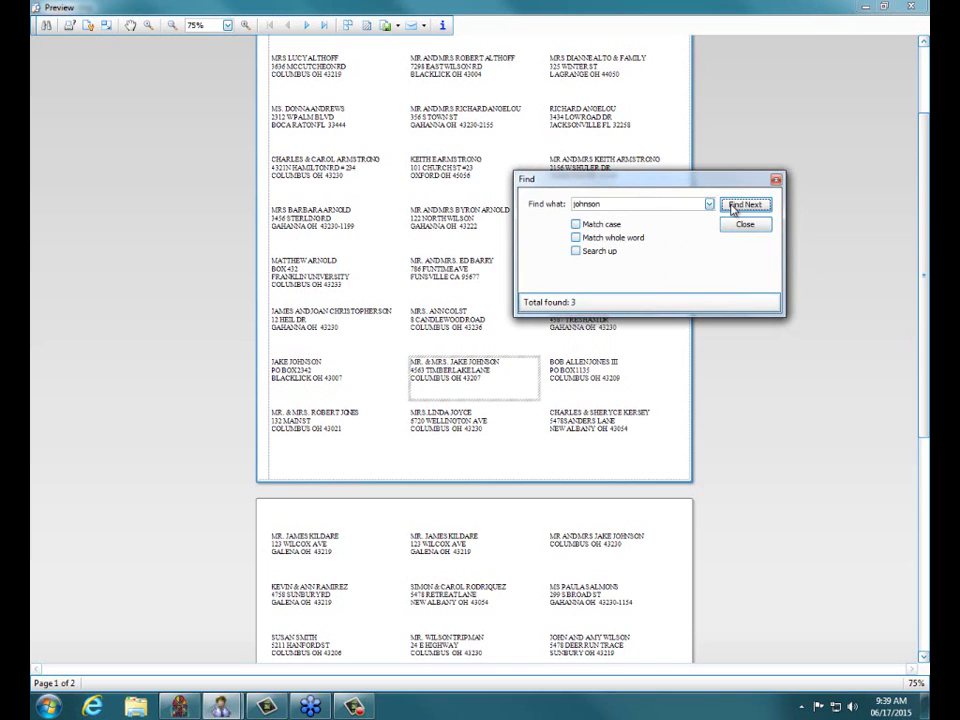
click(733, 208)
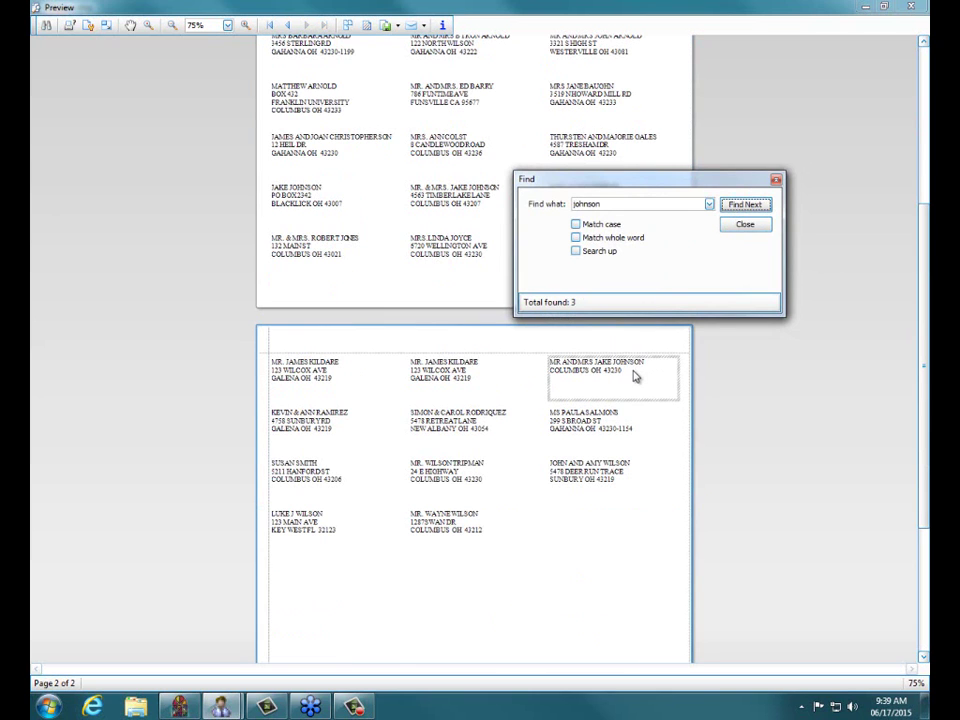
click(761, 225)
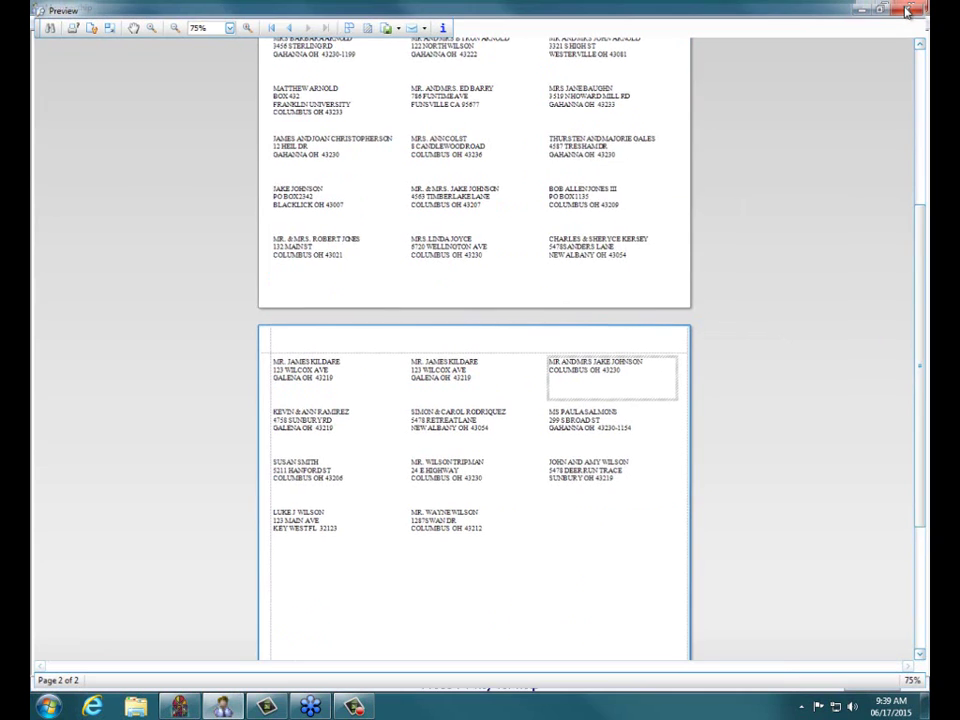
click(910, 8)
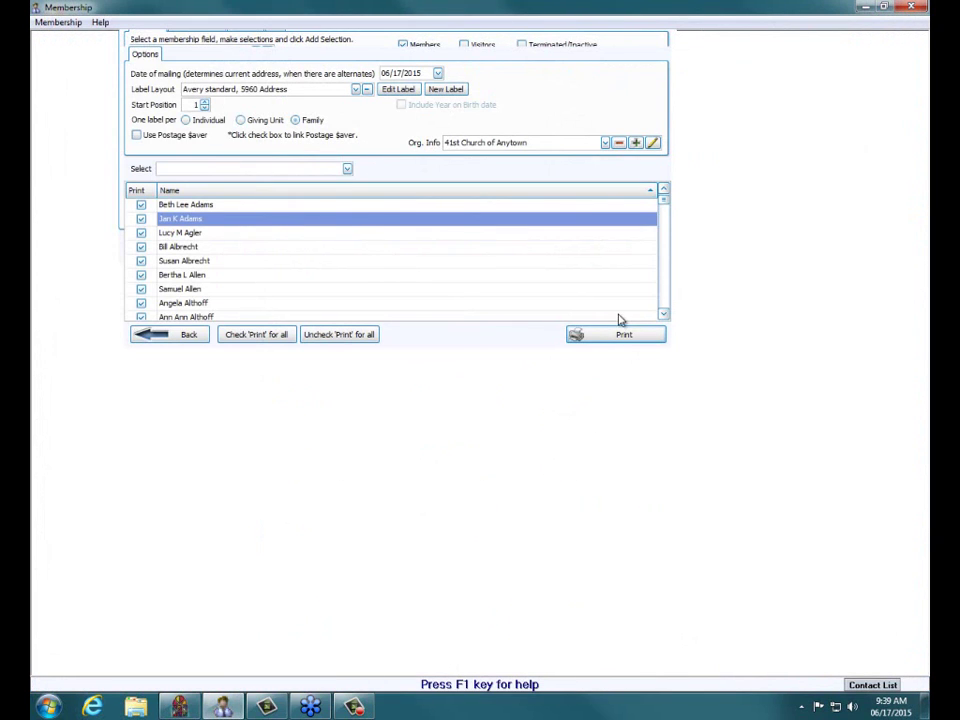
- Exit and relaunch Membership, then load the remaining family's member record by name
click(914, 8)
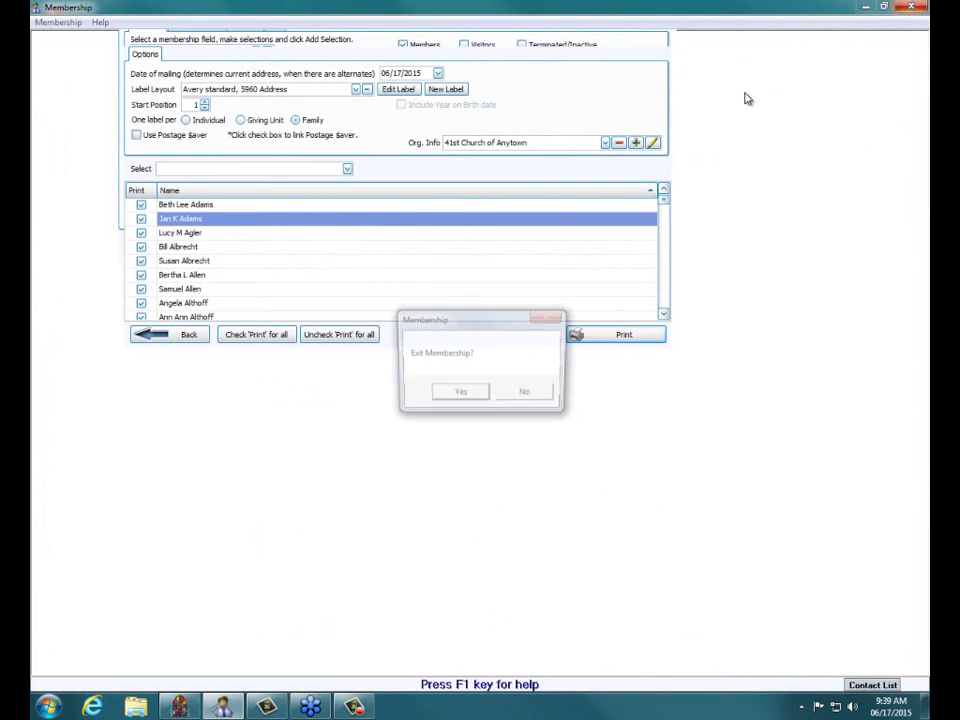
click(455, 394)
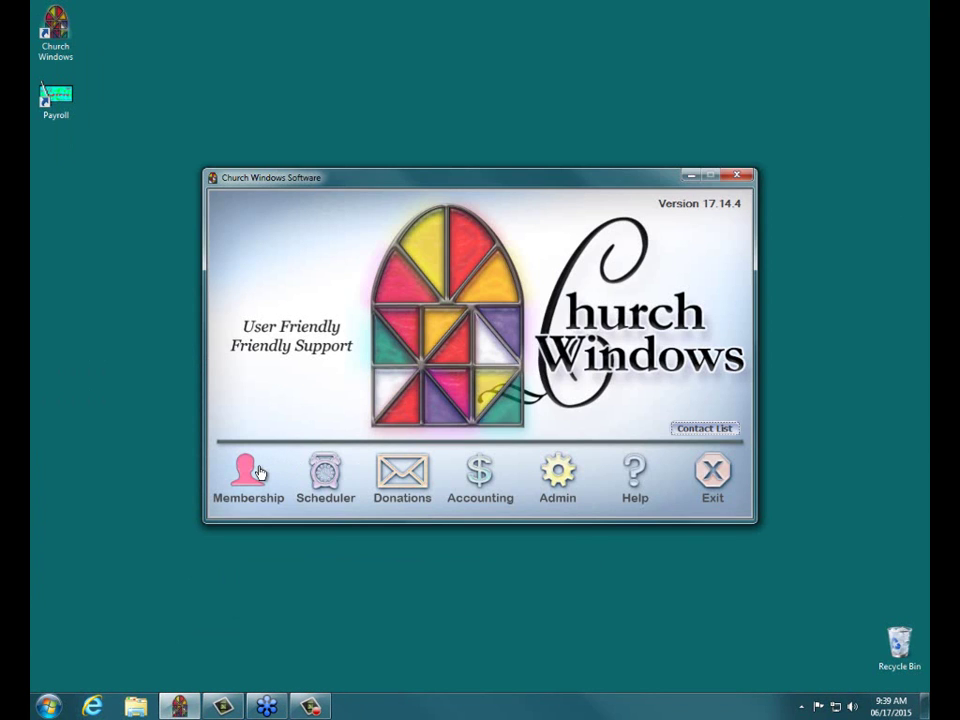
click(256, 471)
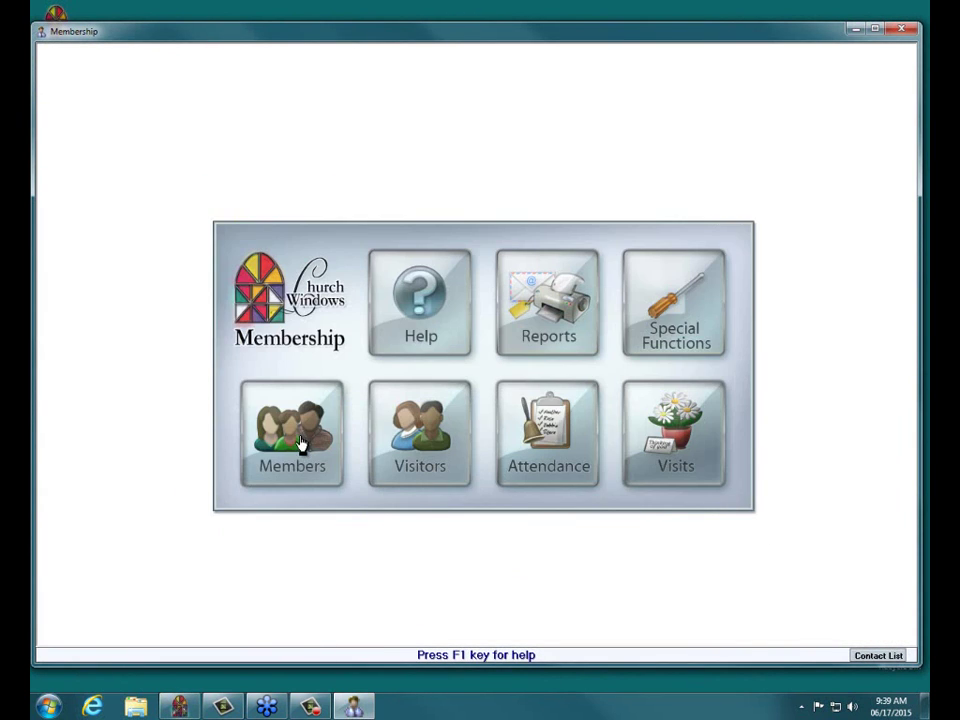
click(300, 443)
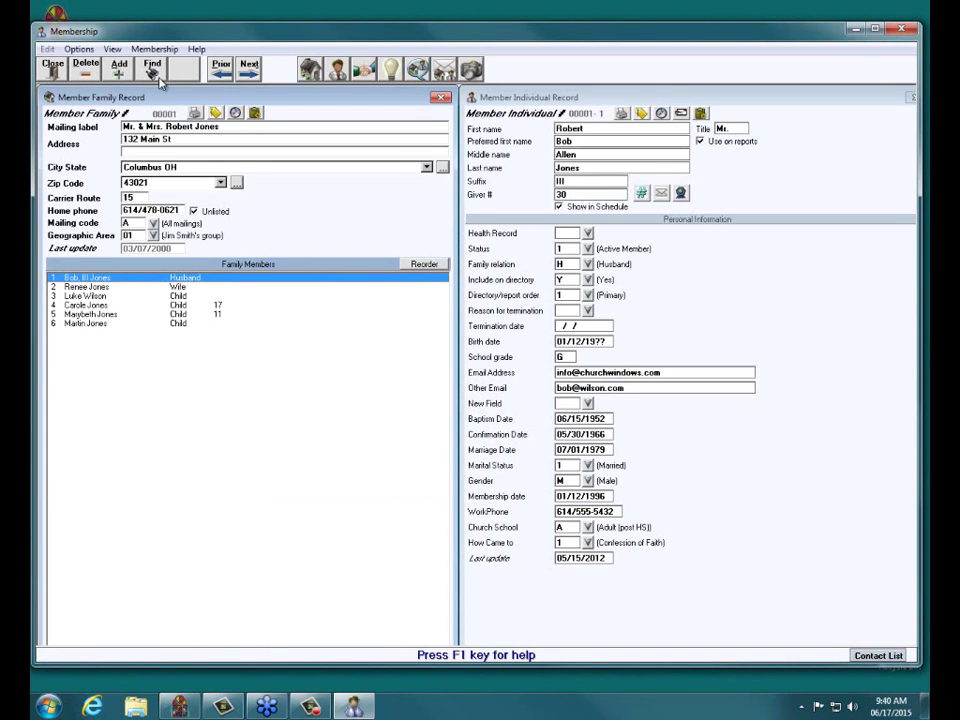
click(154, 68)
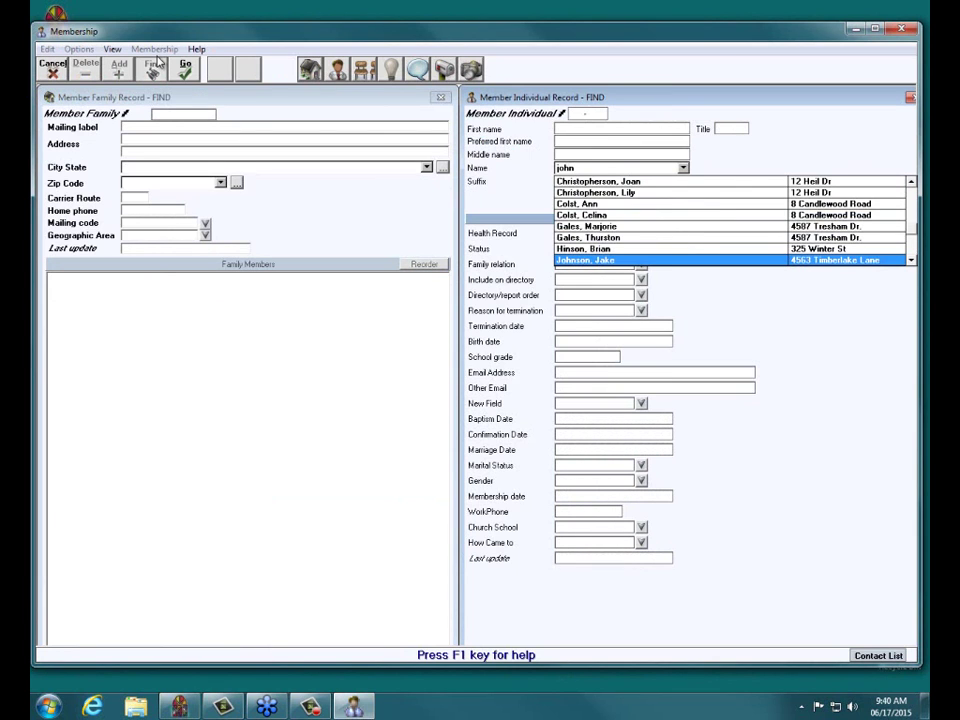
key(Return)
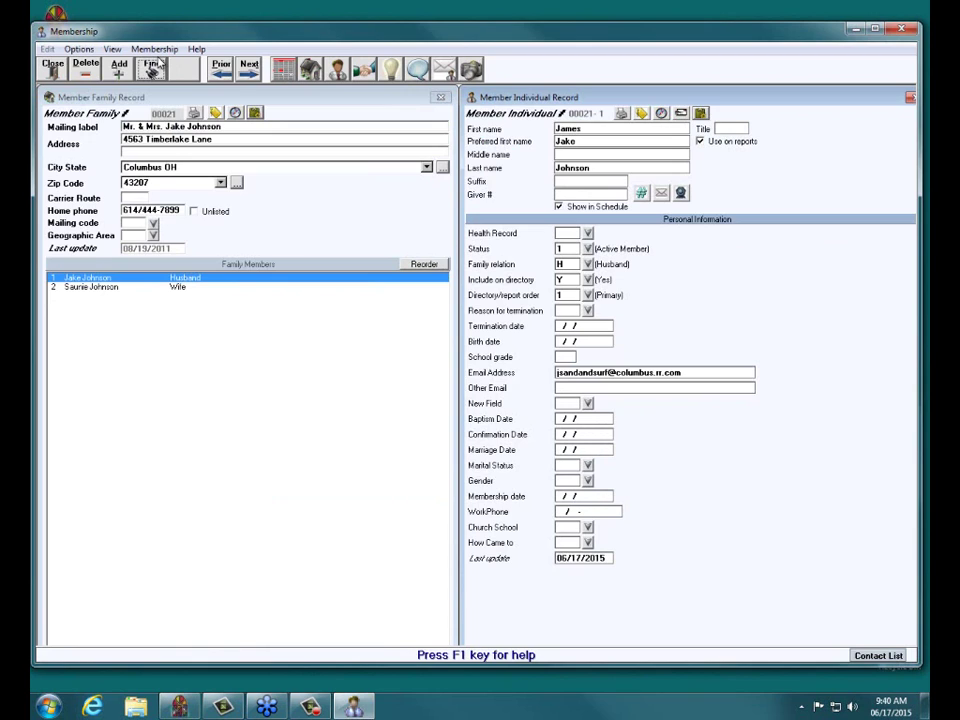
- Show the family's alternate address, then the husband's alternate address effective 06/01 to 09/01
click(75, 282)
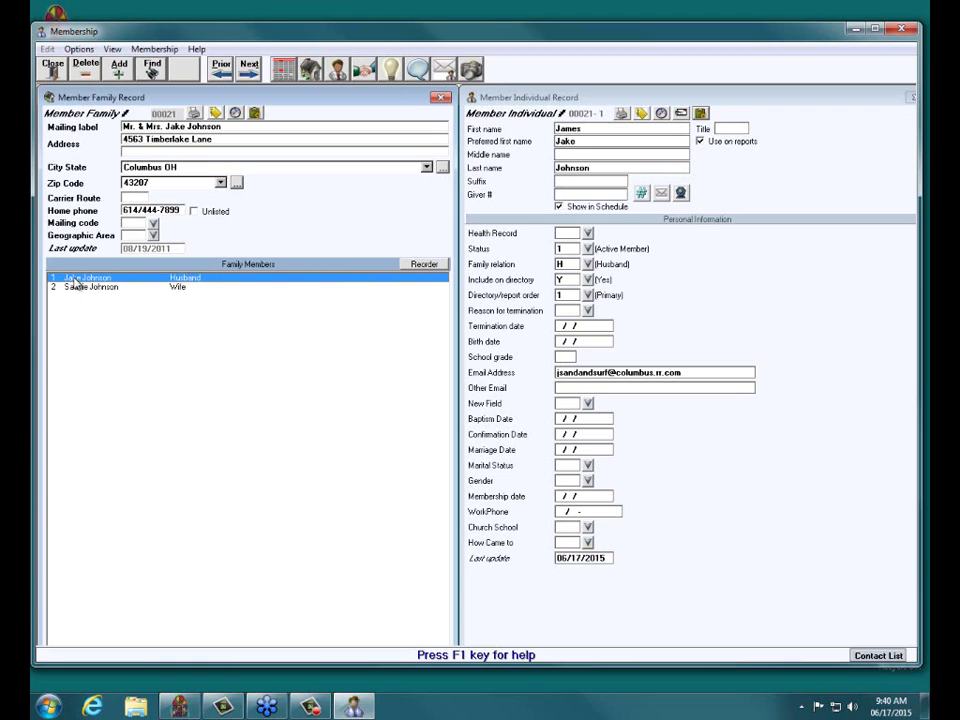
click(856, 126)
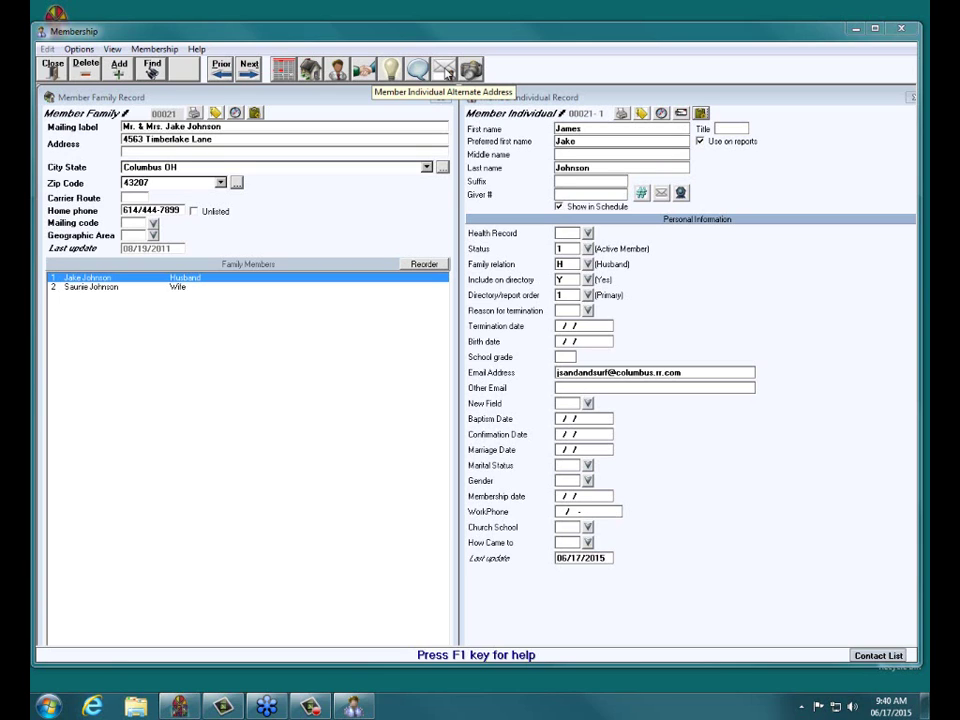
click(313, 98)
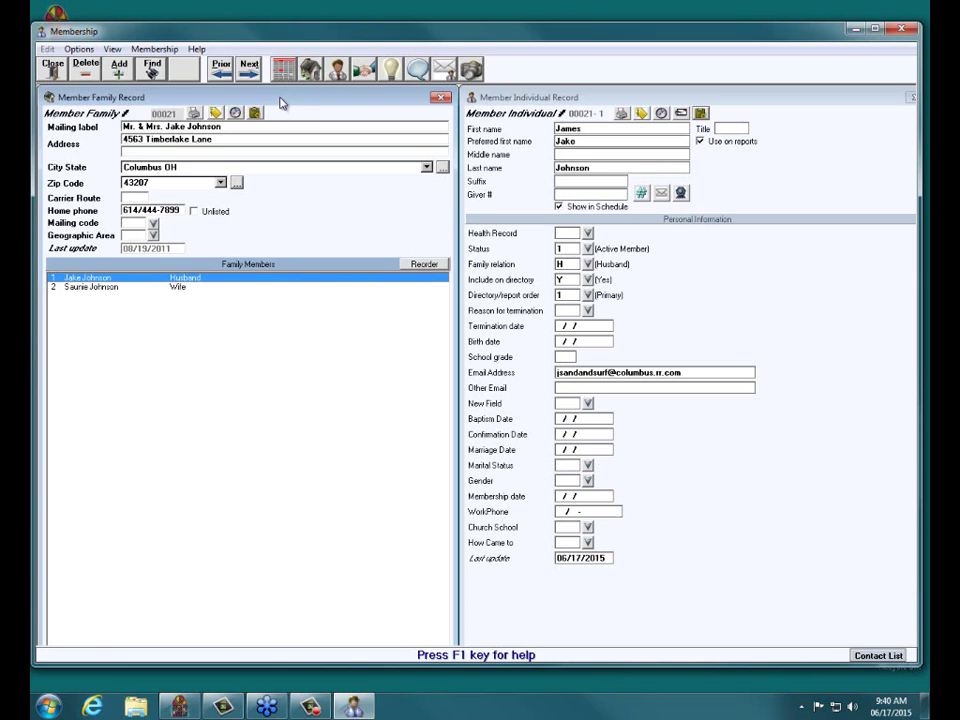
click(444, 70)
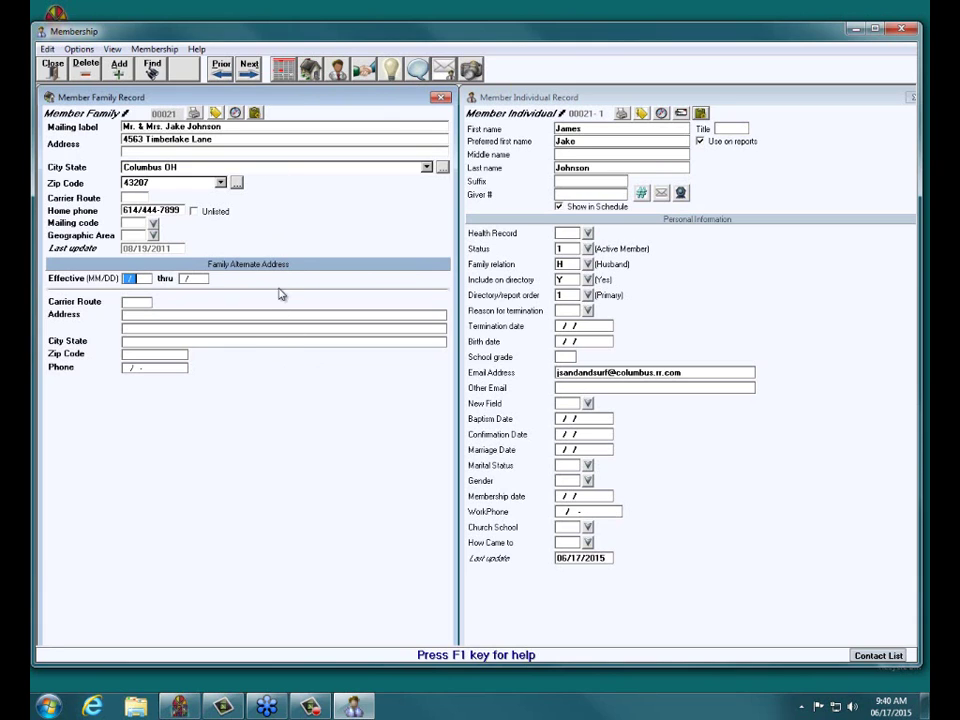
click(311, 70)
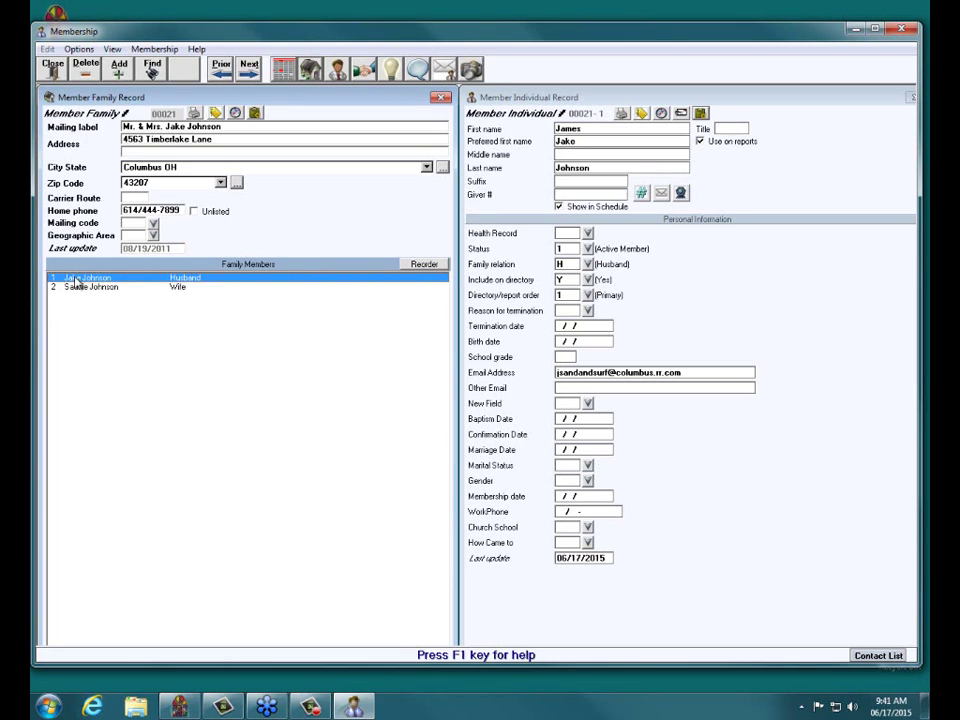
click(772, 290)
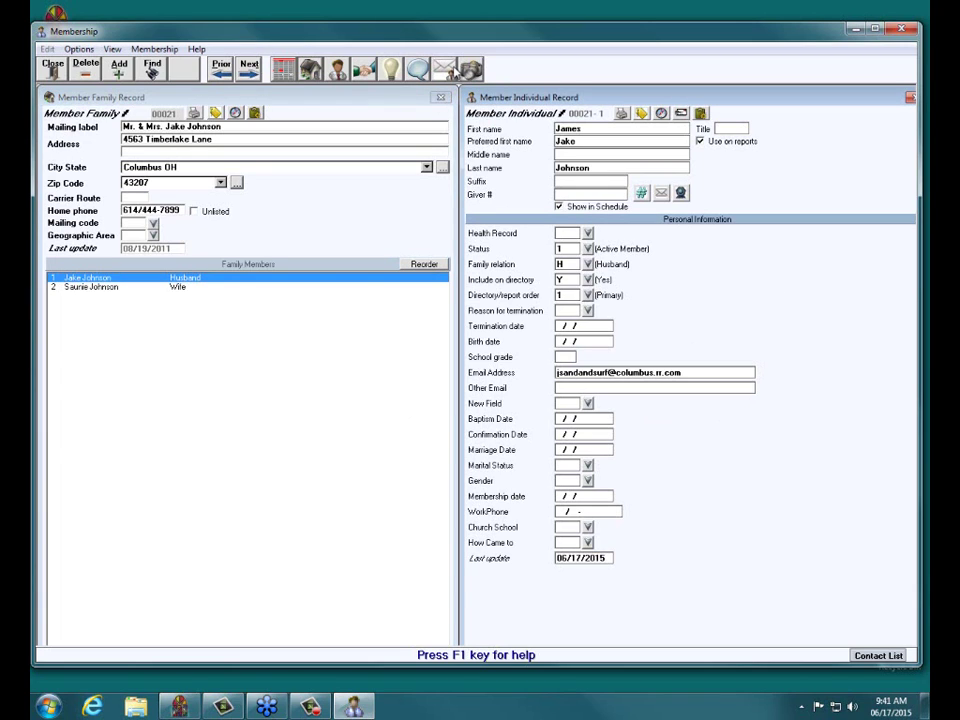
click(445, 69)
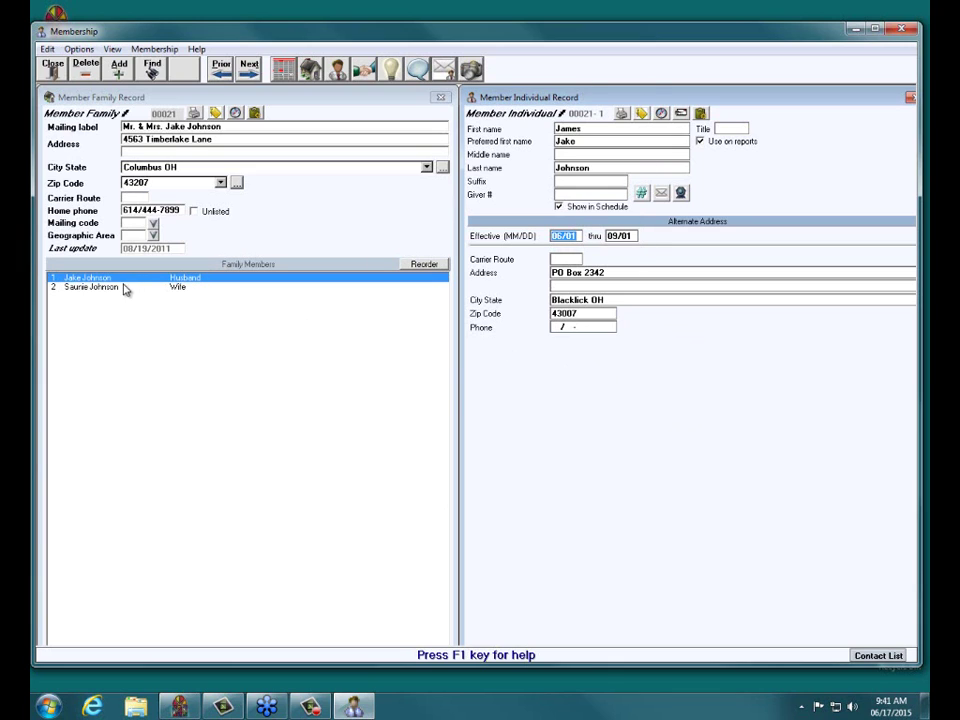
- Look up and load a member record by surname, then reopen a blank member find form
click(158, 72)
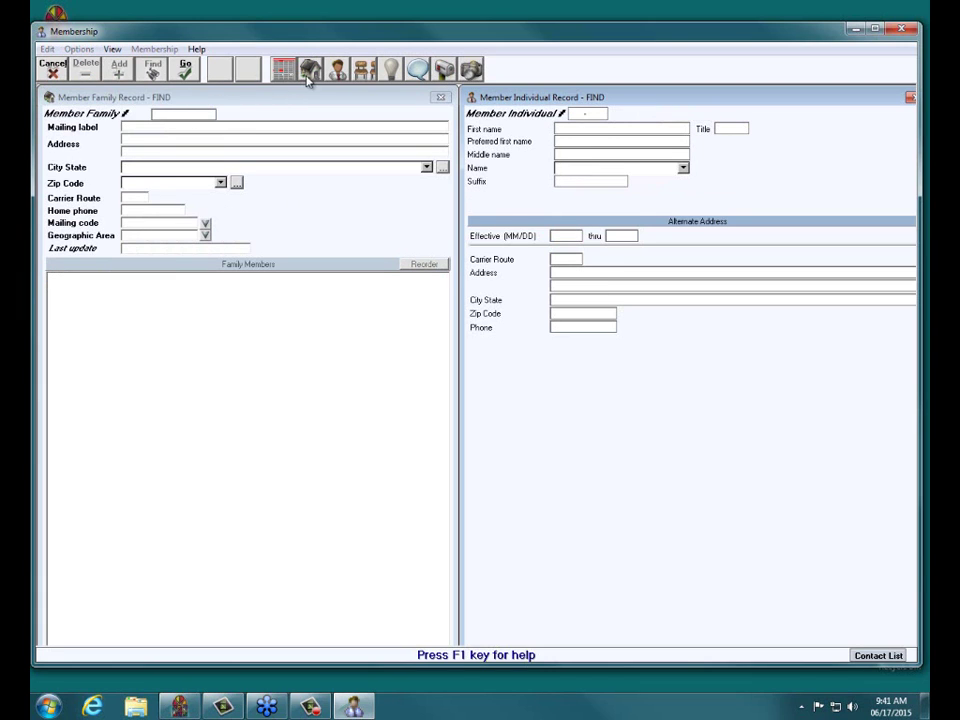
click(341, 72)
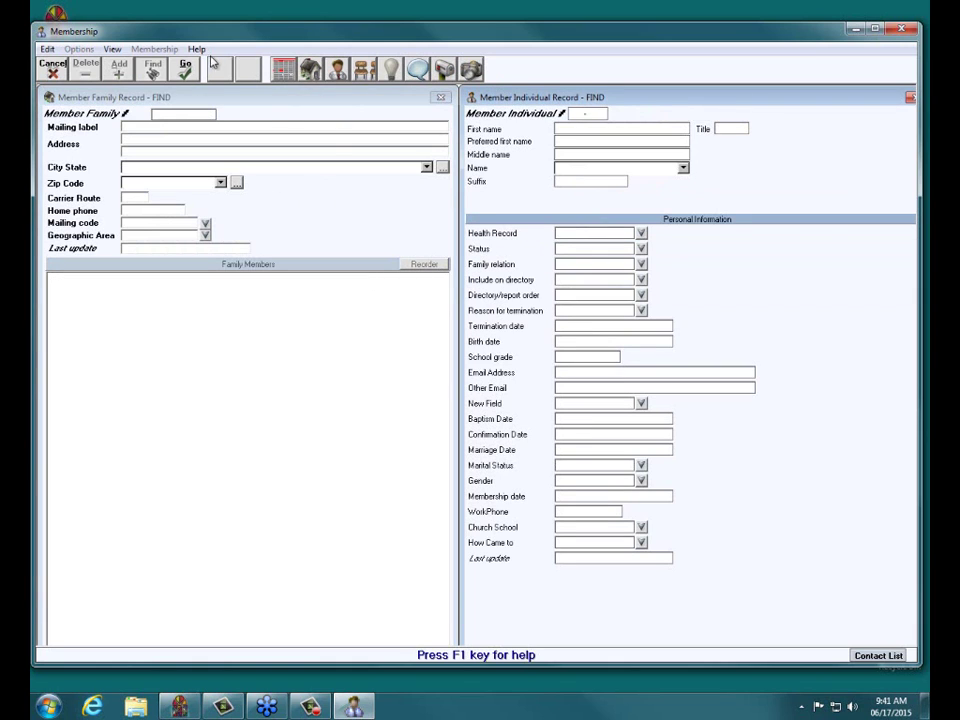
text(JO)
key(BackSpace)
key(BackSpace)
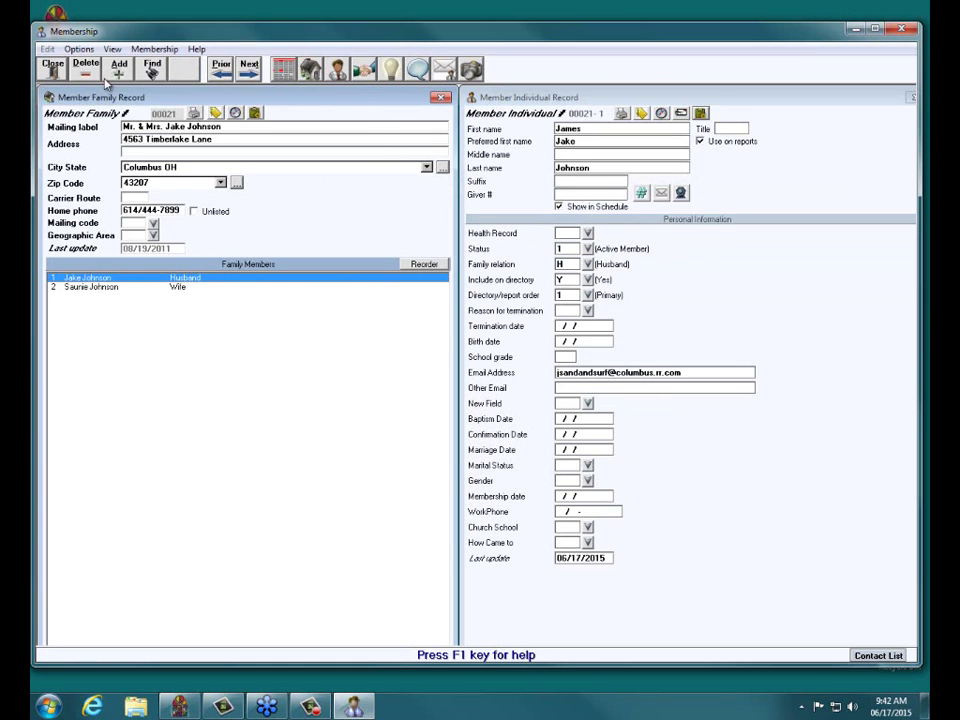
click(152, 70)
text(john)
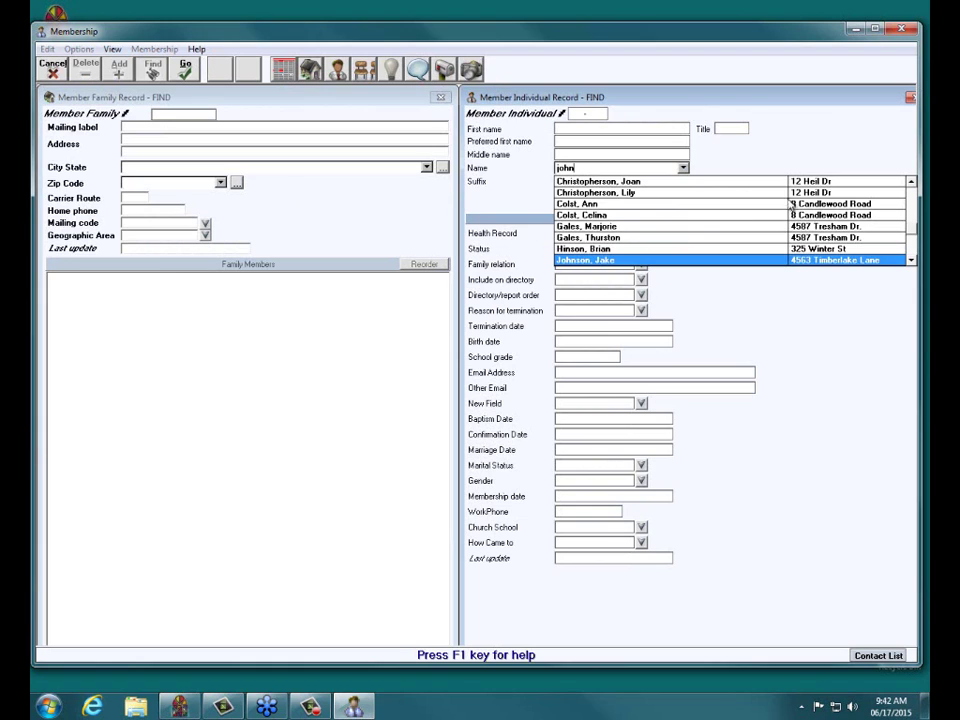
scroll(764, 215, down, 1)
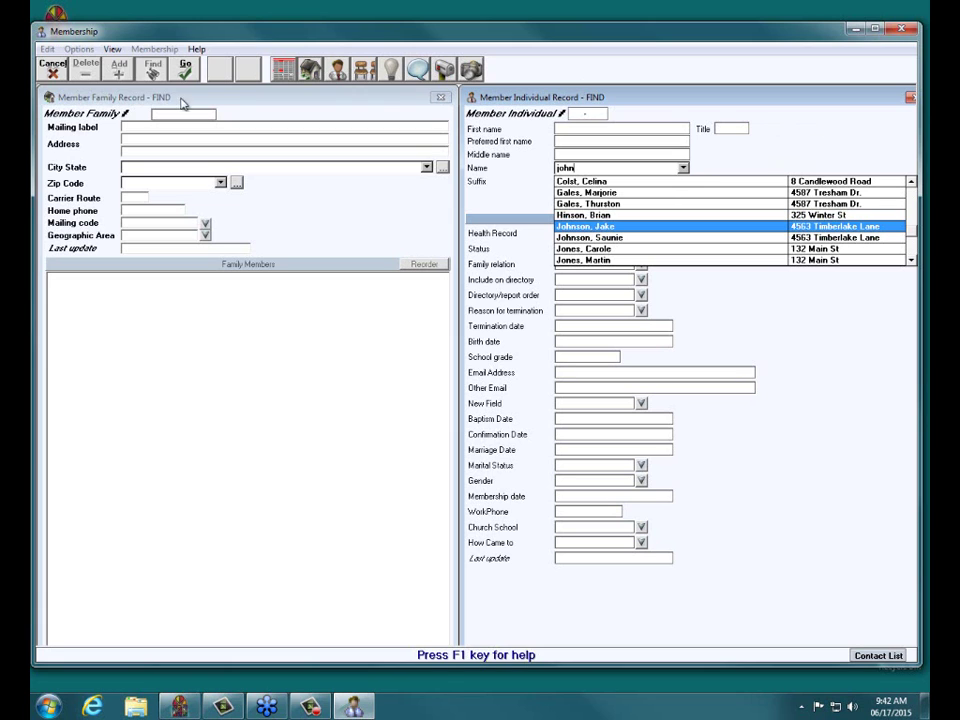
key(Return)
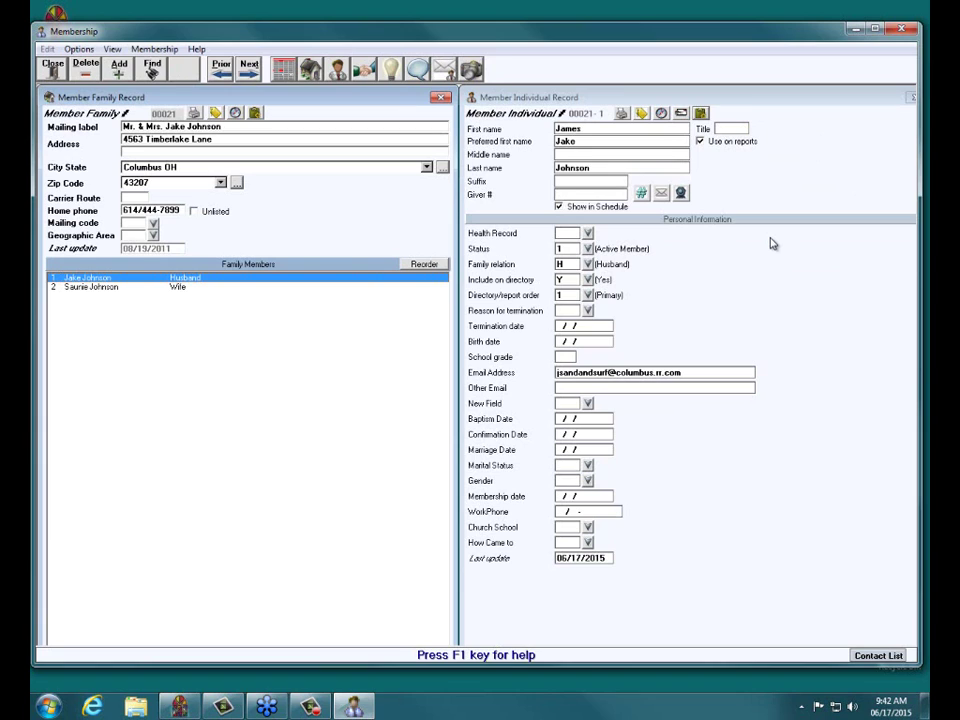
click(152, 67)
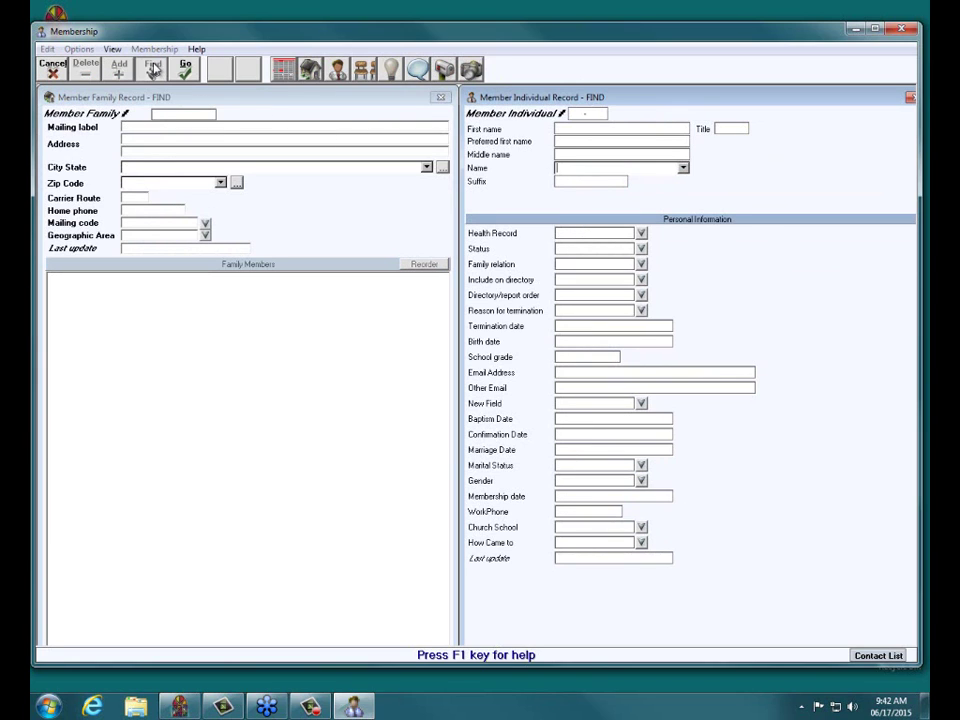
- Search Mailing label for the surname between wildcards, find 2 families, and open the first
click(136, 125)
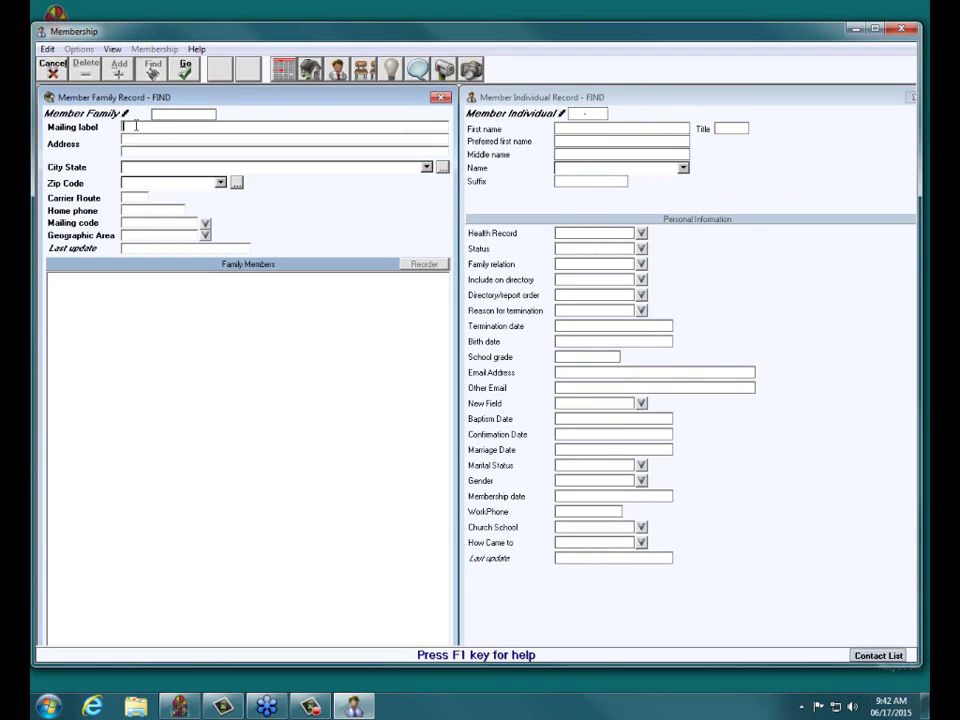
text(*johnson*)
click(184, 68)
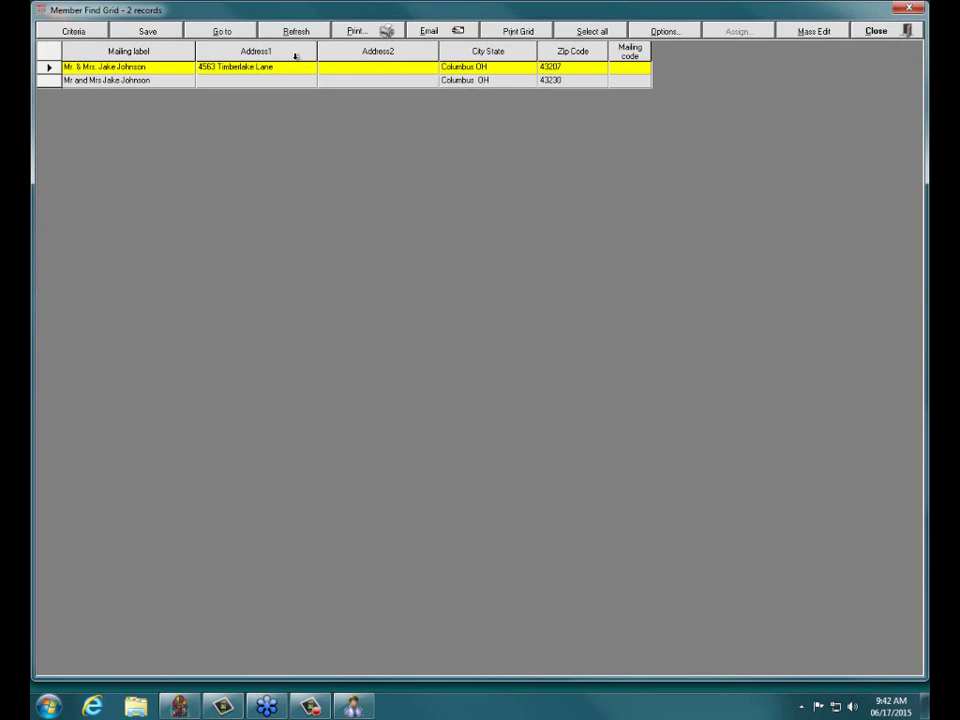
click(193, 34)
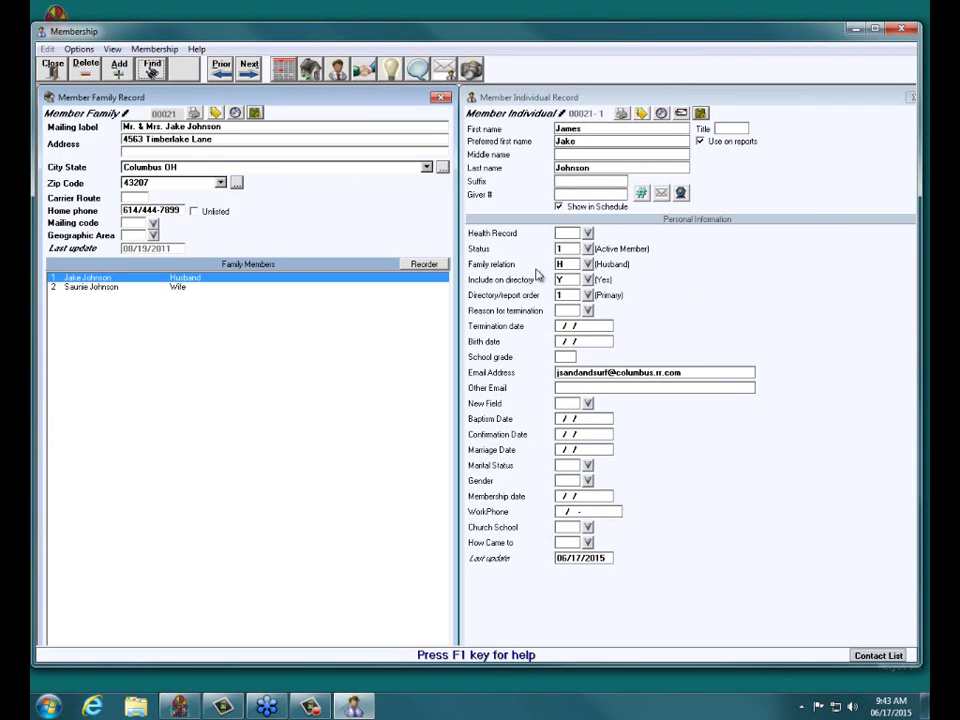
- Reopen the find results and go to the second match, the empty family with no members
click(284, 68)
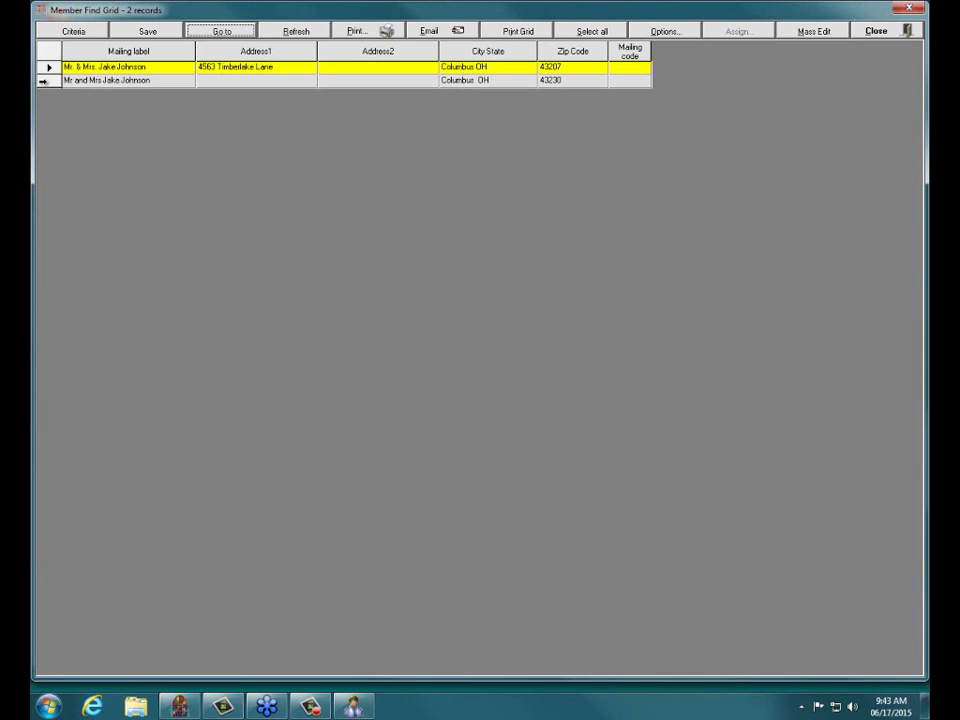
click(44, 81)
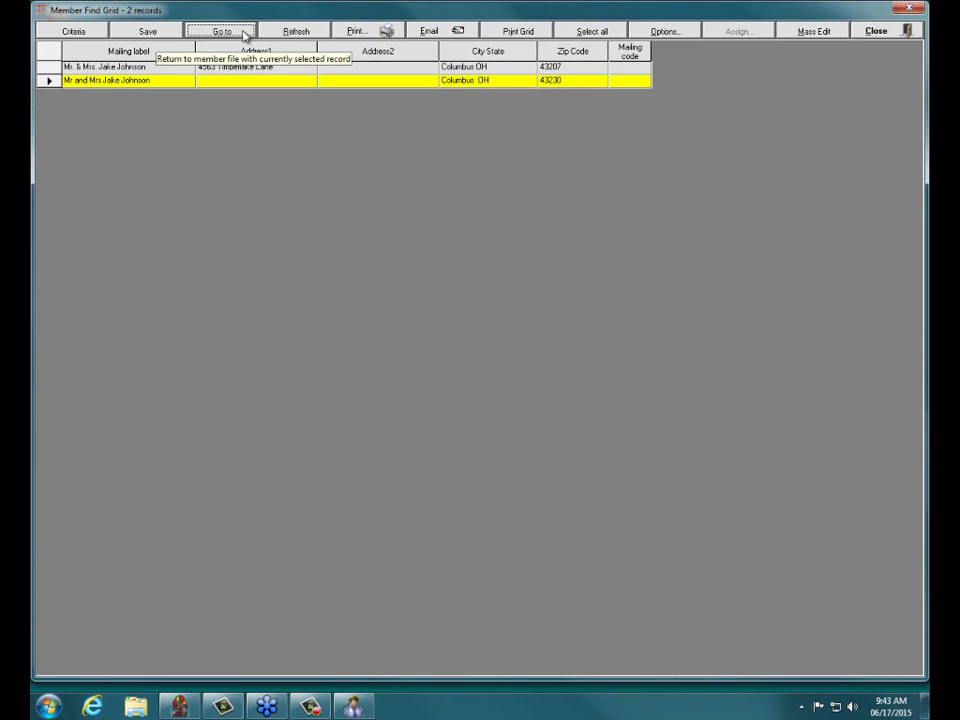
click(244, 36)
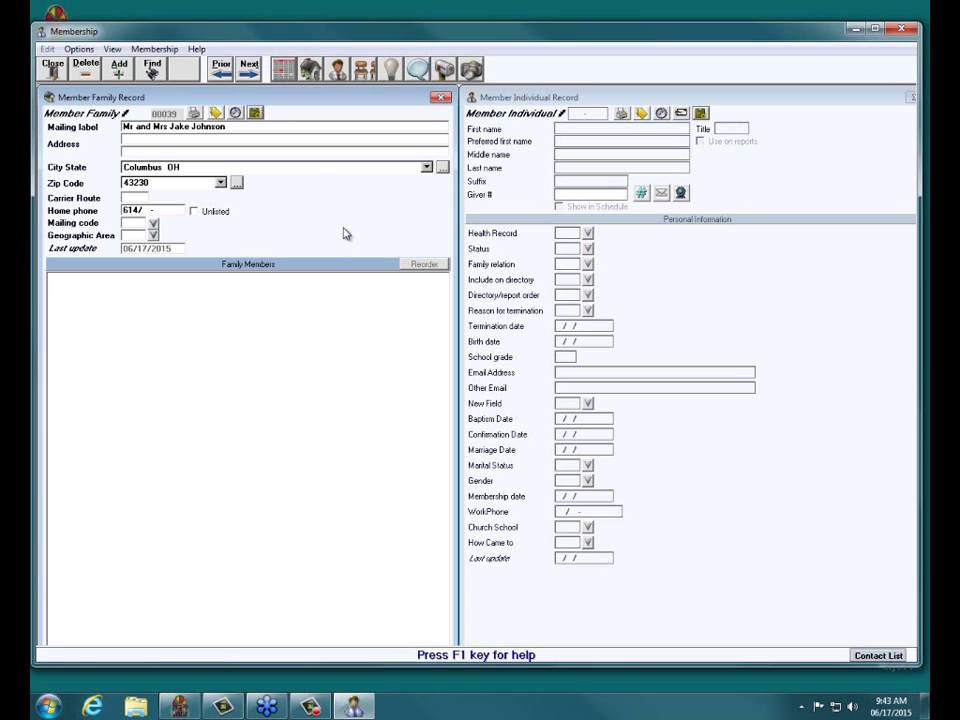
- Permanently delete the empty duplicate family and close the member records
click(86, 70)
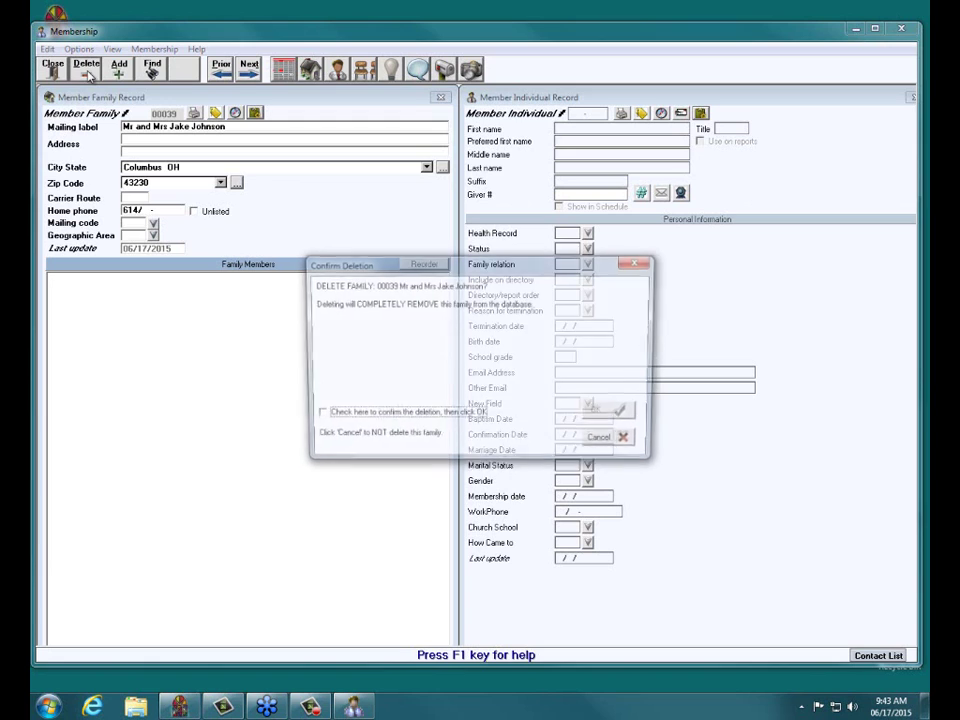
click(316, 418)
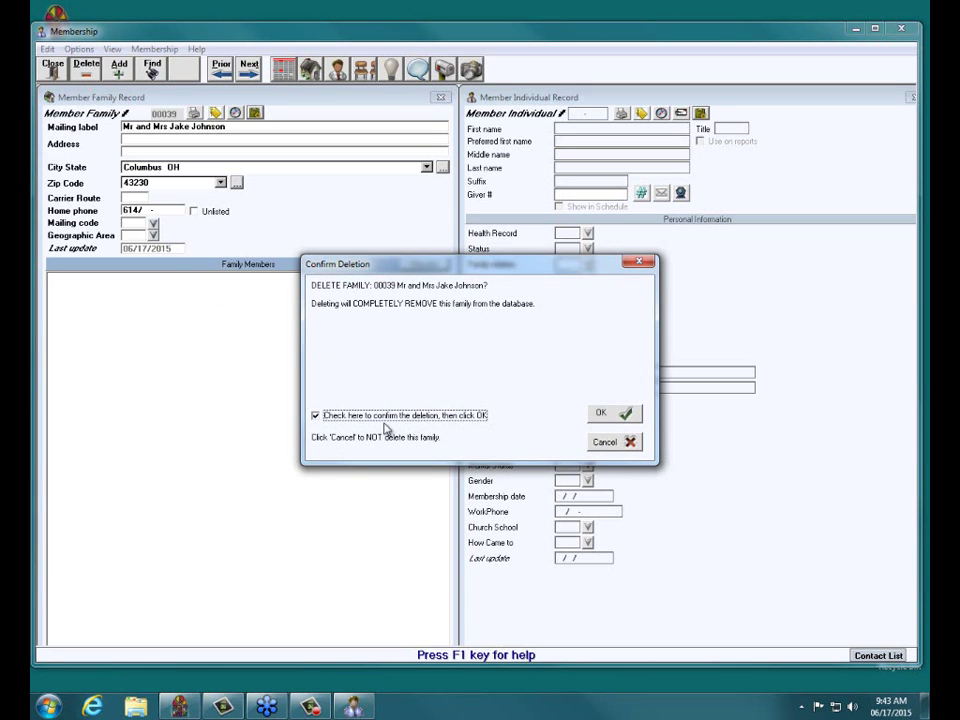
click(601, 418)
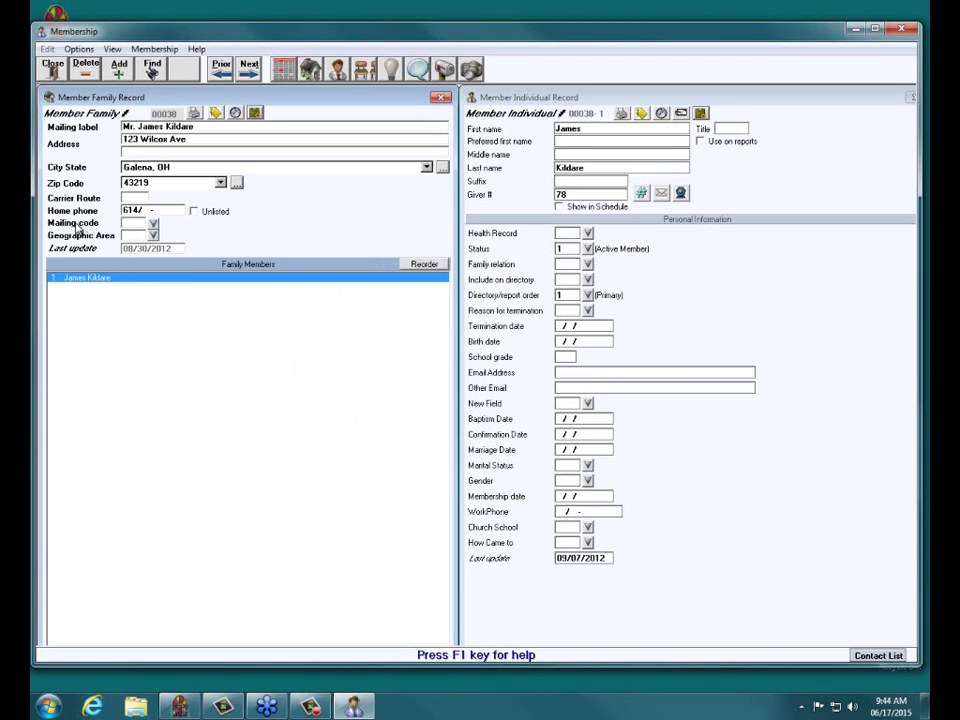
click(53, 72)
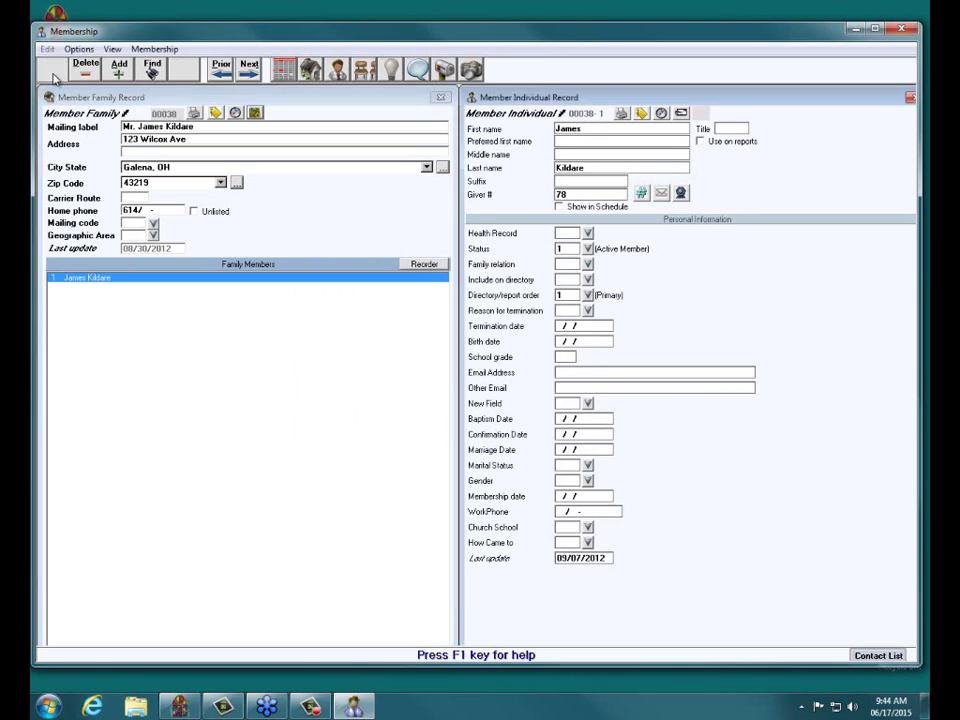
click(535, 307)
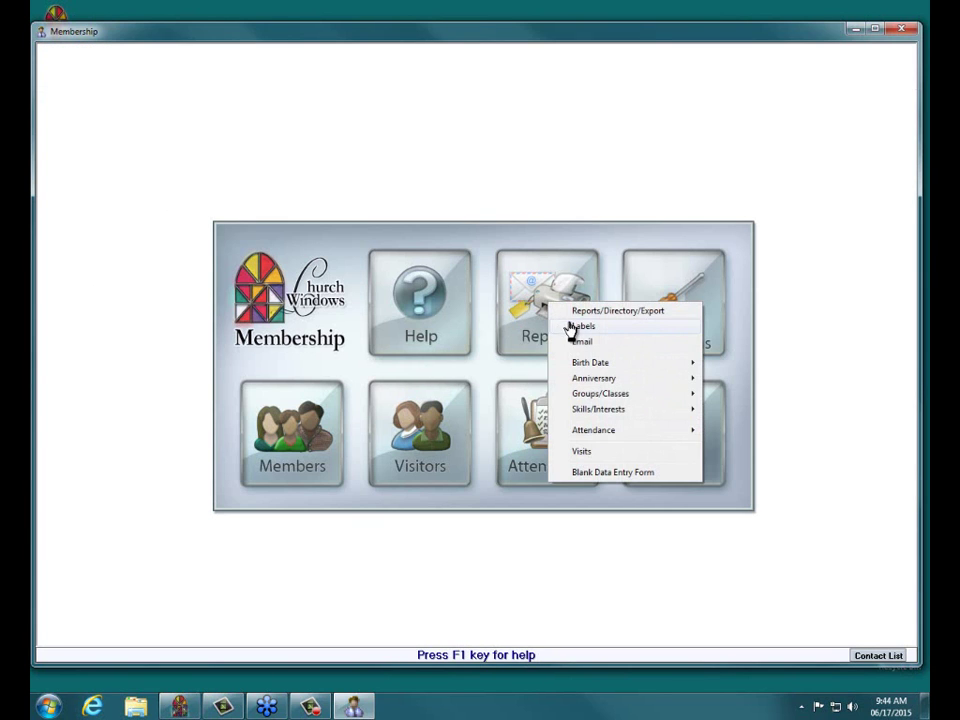
- Generate a 3-page mailing-label preview for everyone with one label per family
click(576, 328)
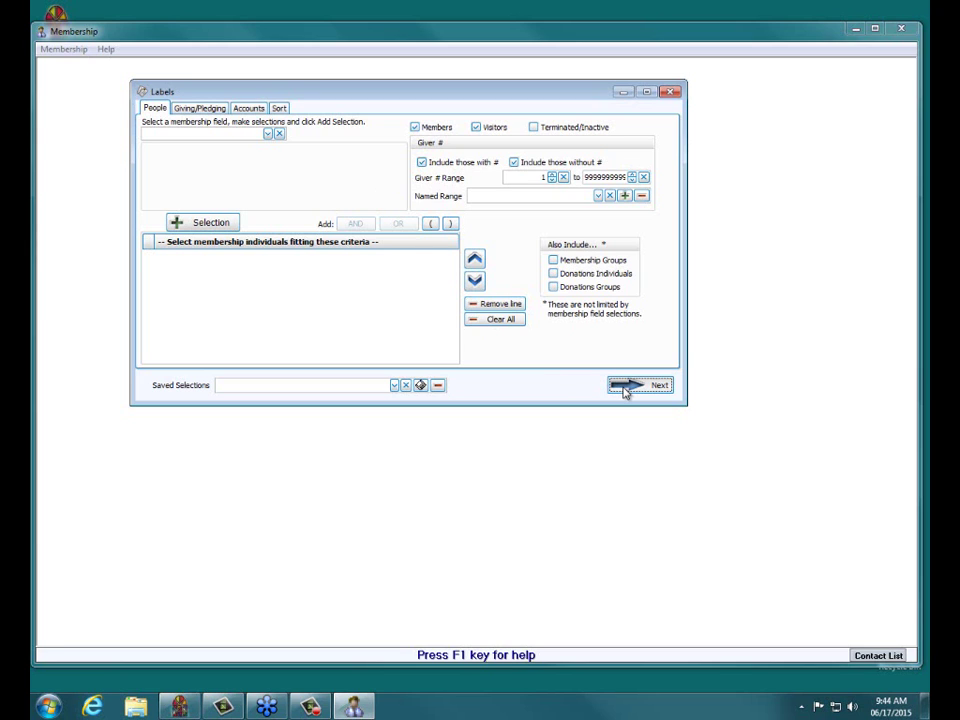
click(625, 390)
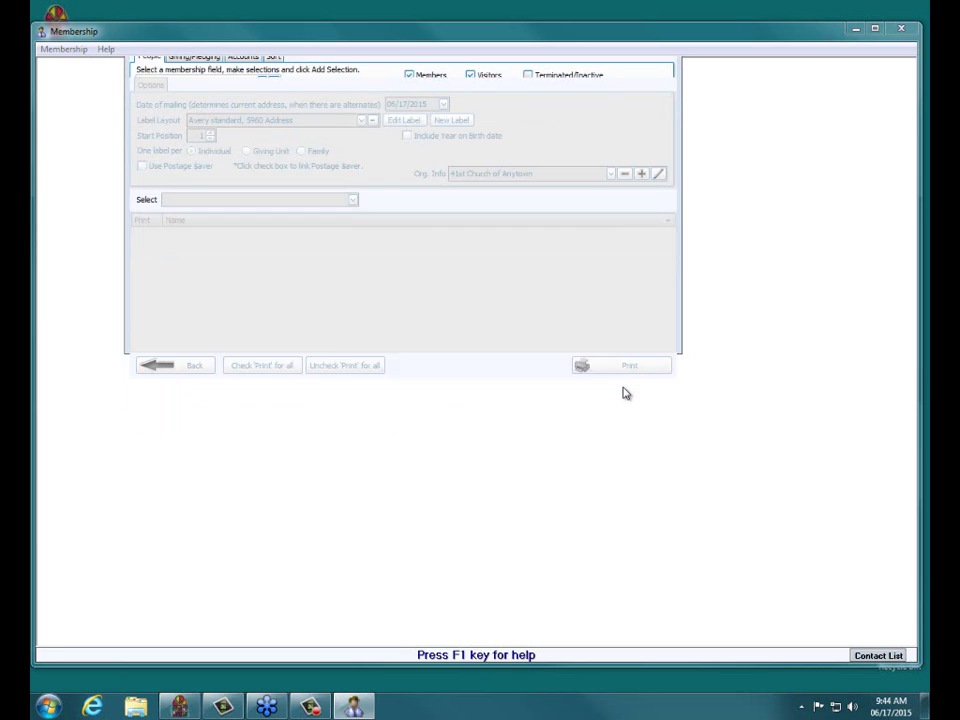
click(301, 151)
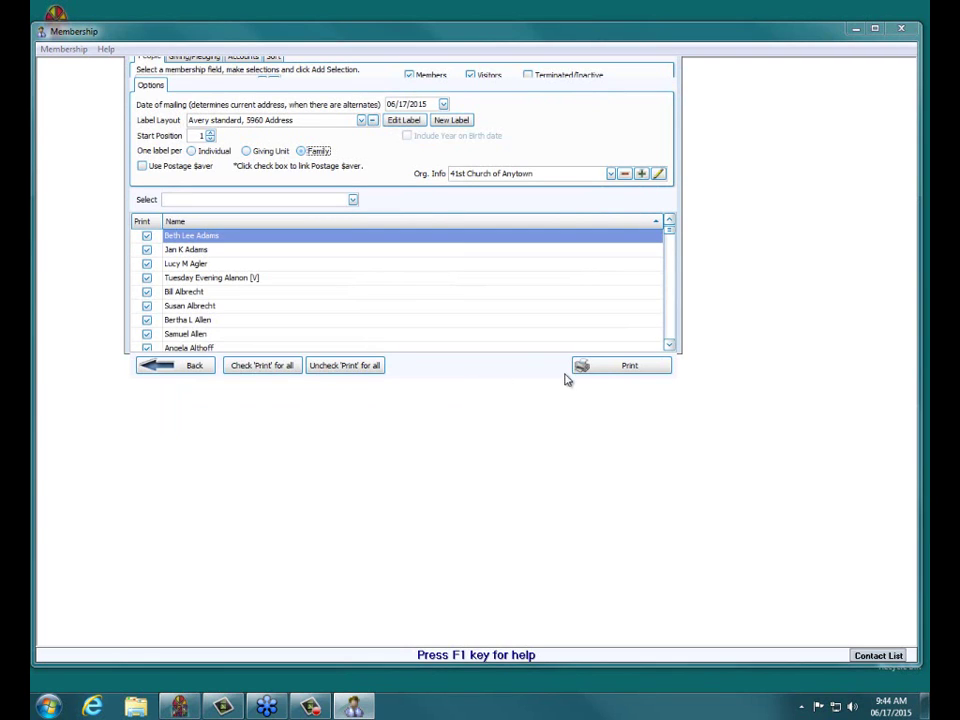
click(608, 371)
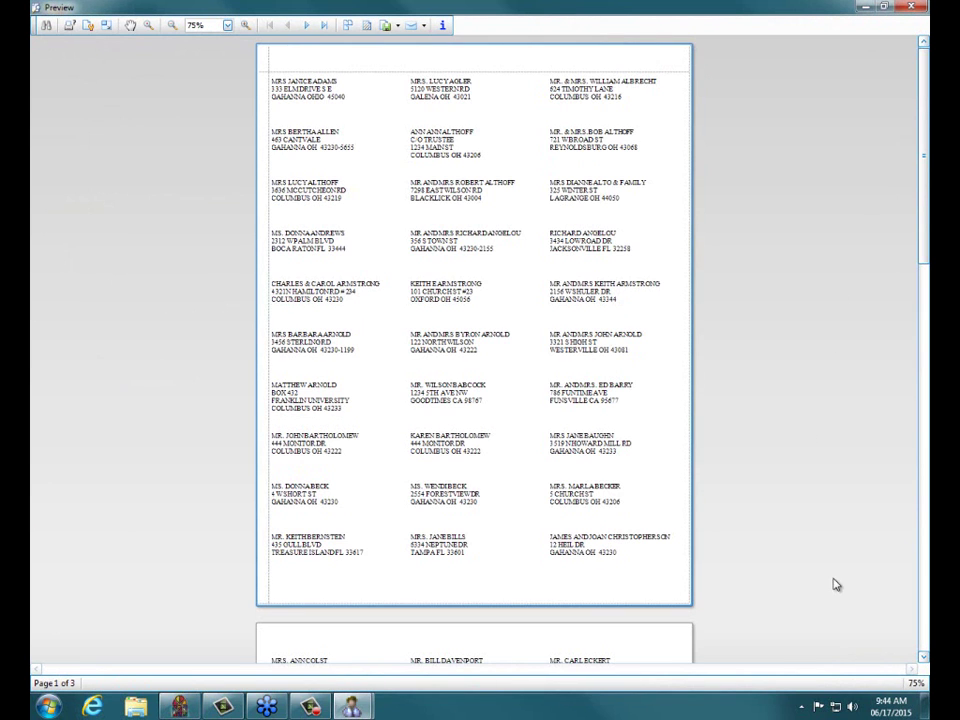
- Go to page 2 of 3 and circle the single-person and couple labels
click(923, 649)
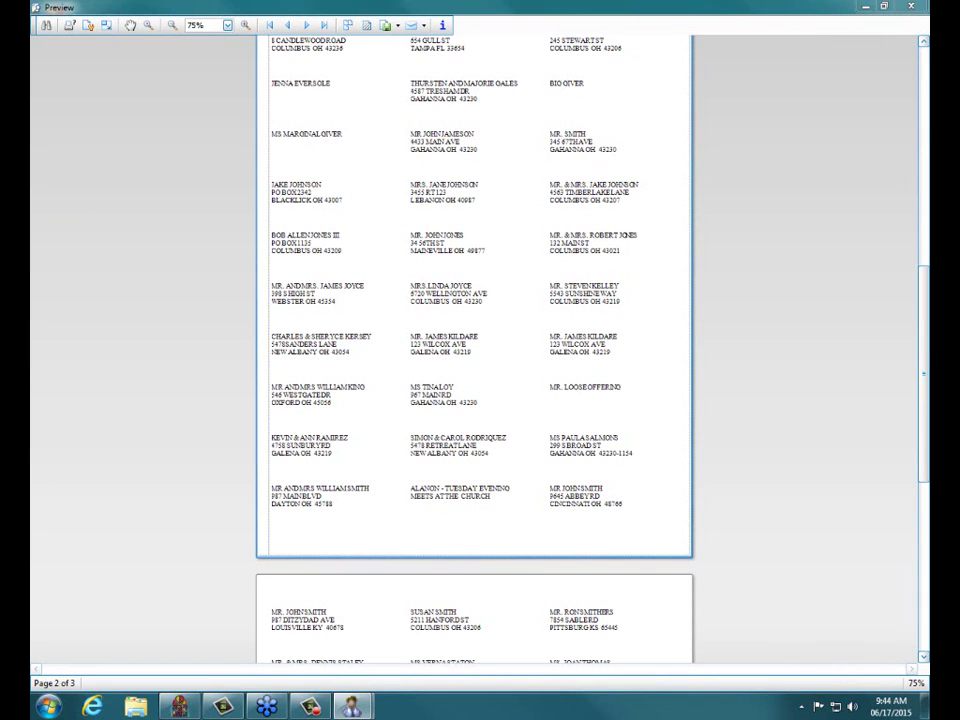
mouse_move(665, 187)
mouse_down()
mouse_move(553, 169)
mouse_move(529, 193)
mouse_move(636, 199)
mouse_move(667, 187)
mouse_up()
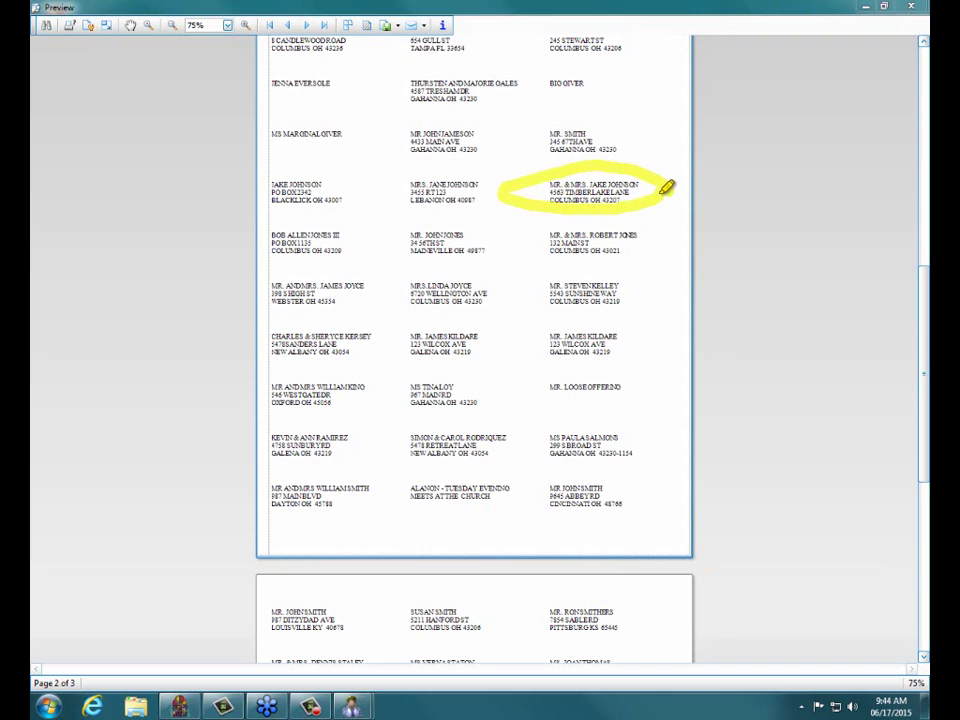
mouse_move(372, 172)
mouse_down()
mouse_move(310, 162)
mouse_move(238, 197)
mouse_move(330, 207)
mouse_move(369, 189)
mouse_move(371, 173)
mouse_up()
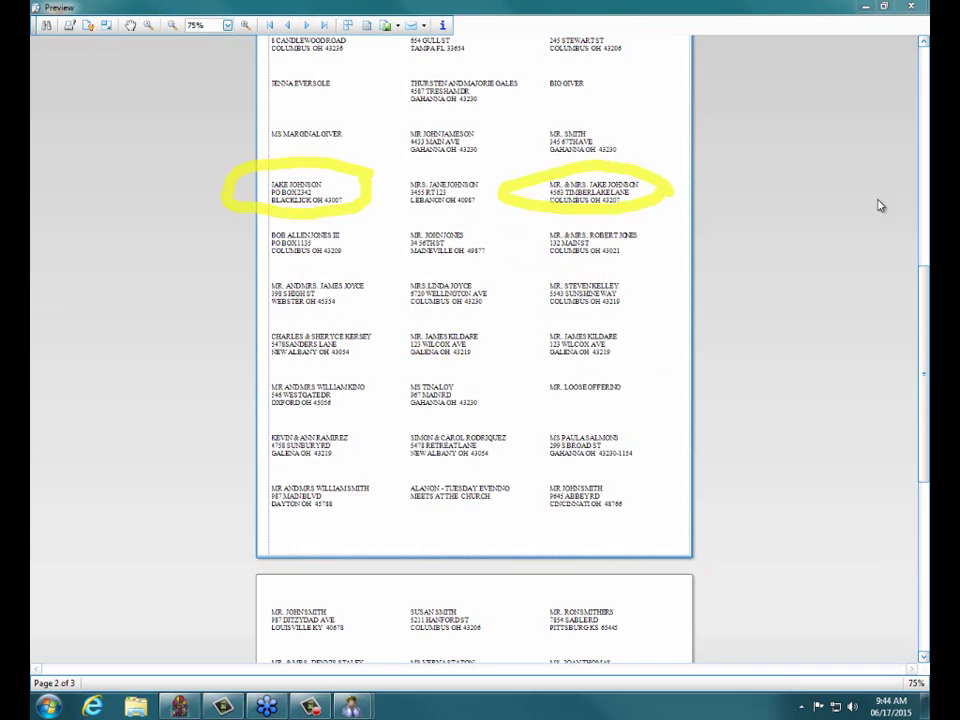
- Search the label preview for the family surname and jump to the first matching label
click(45, 27)
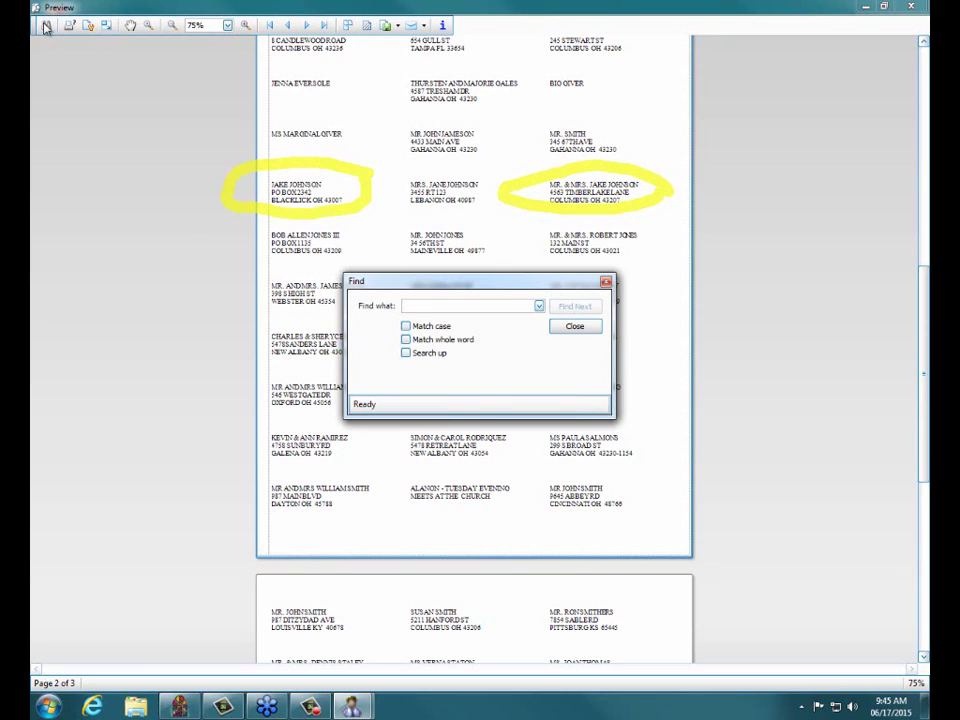
text(johnson)
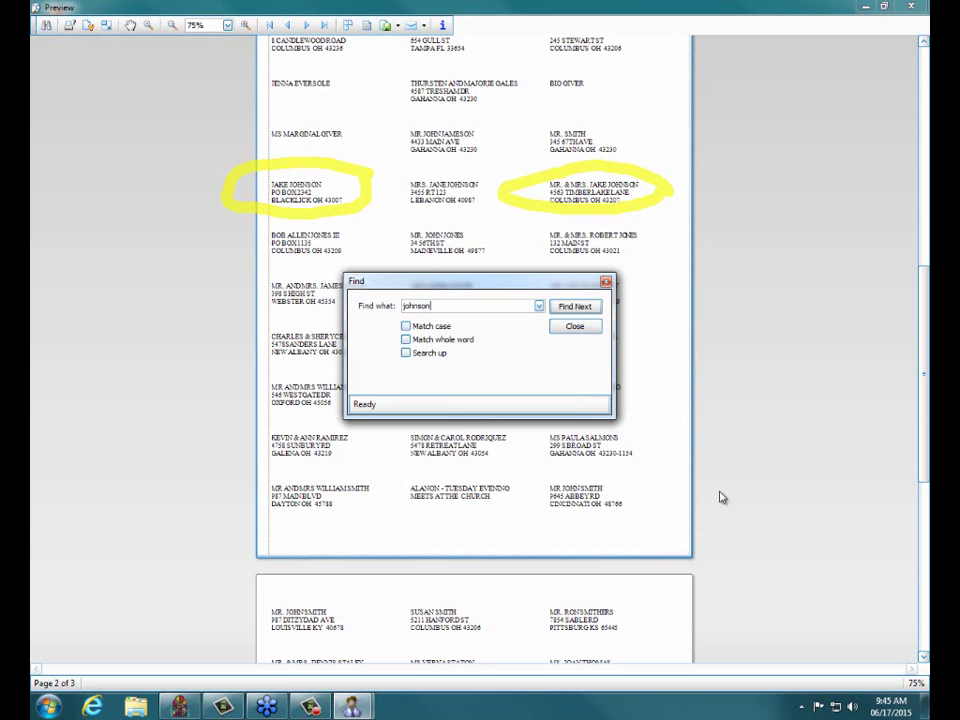
click(577, 308)
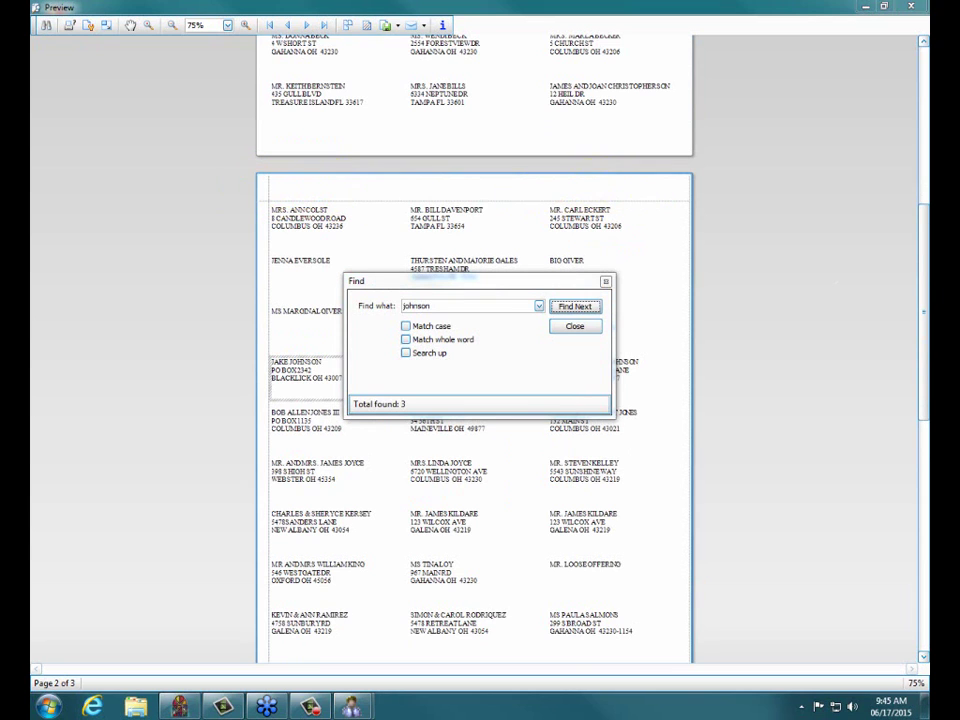
click(422, 283)
drag(422, 283, 634, 211)
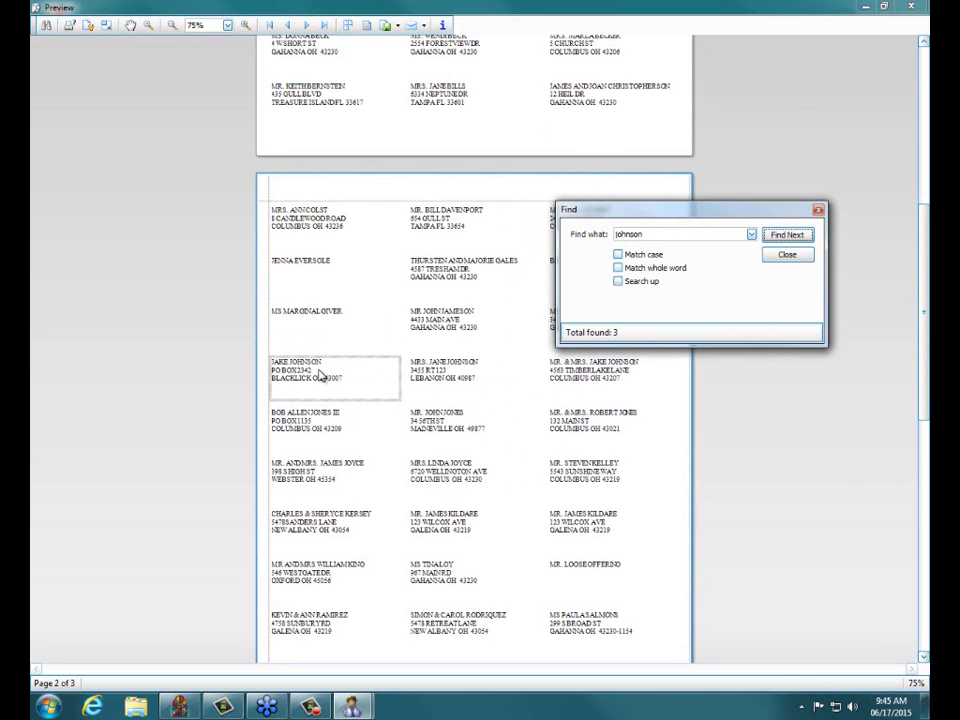
- Step through the remaining matching labels until no more are found, then close the search
click(786, 236)
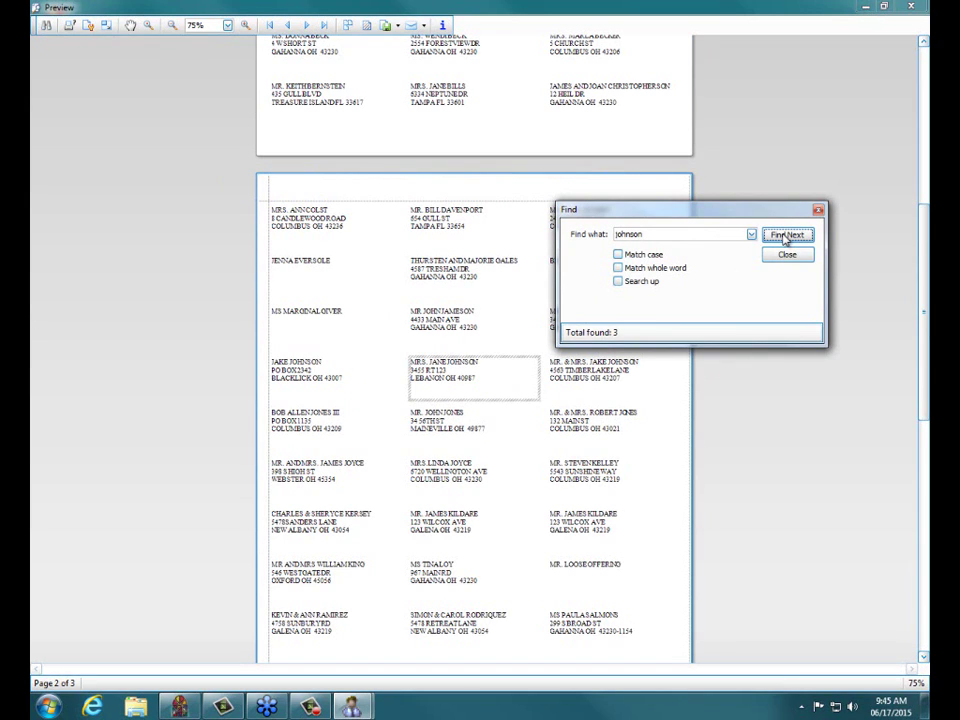
click(786, 236)
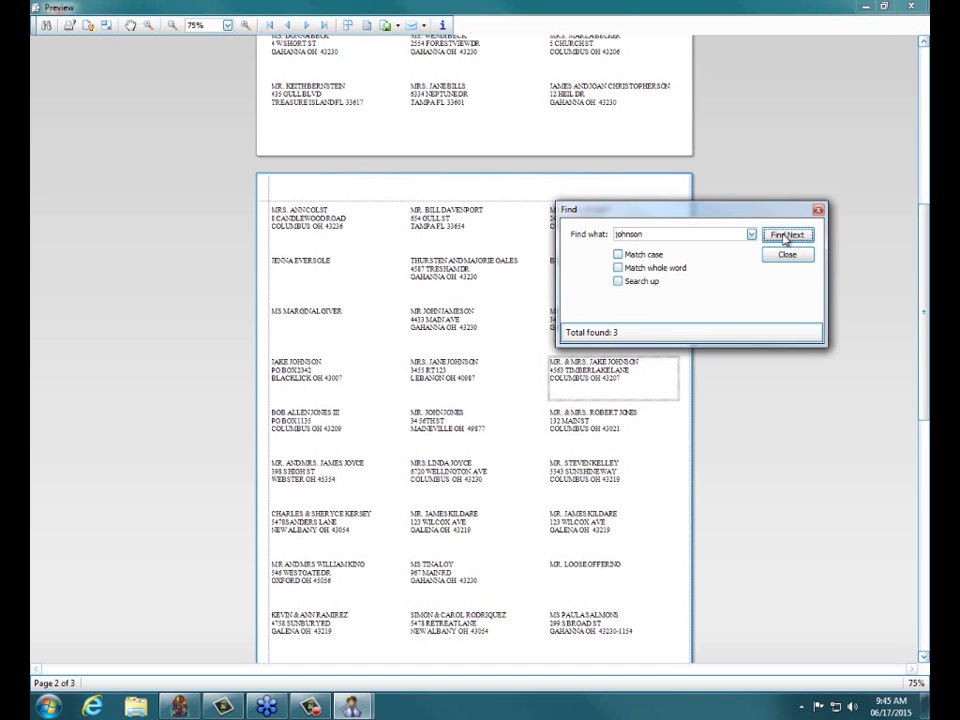
click(786, 236)
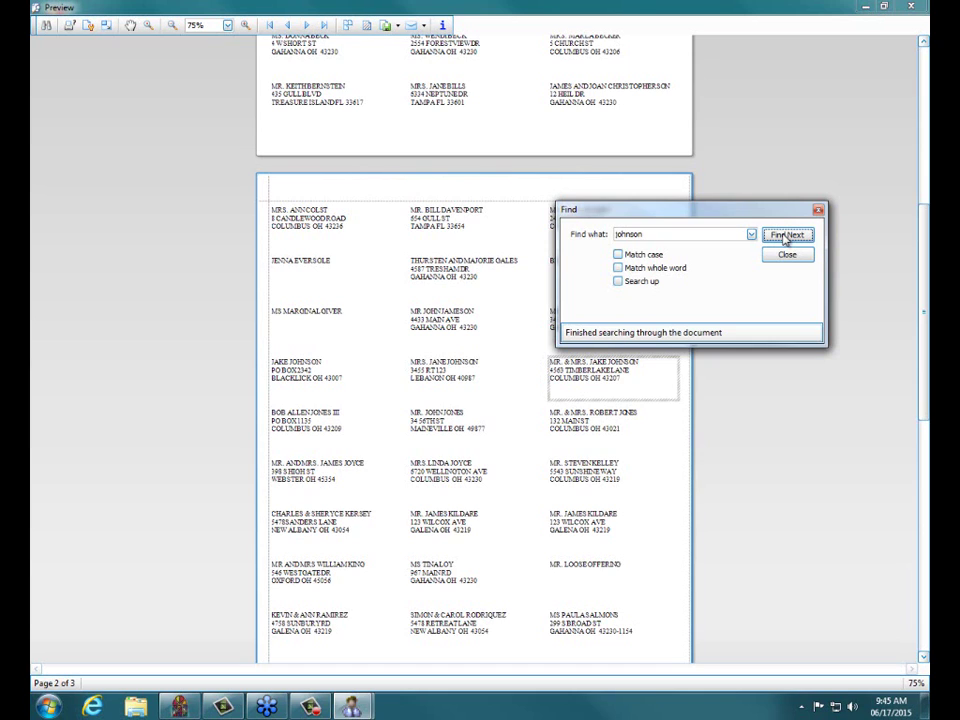
click(786, 256)
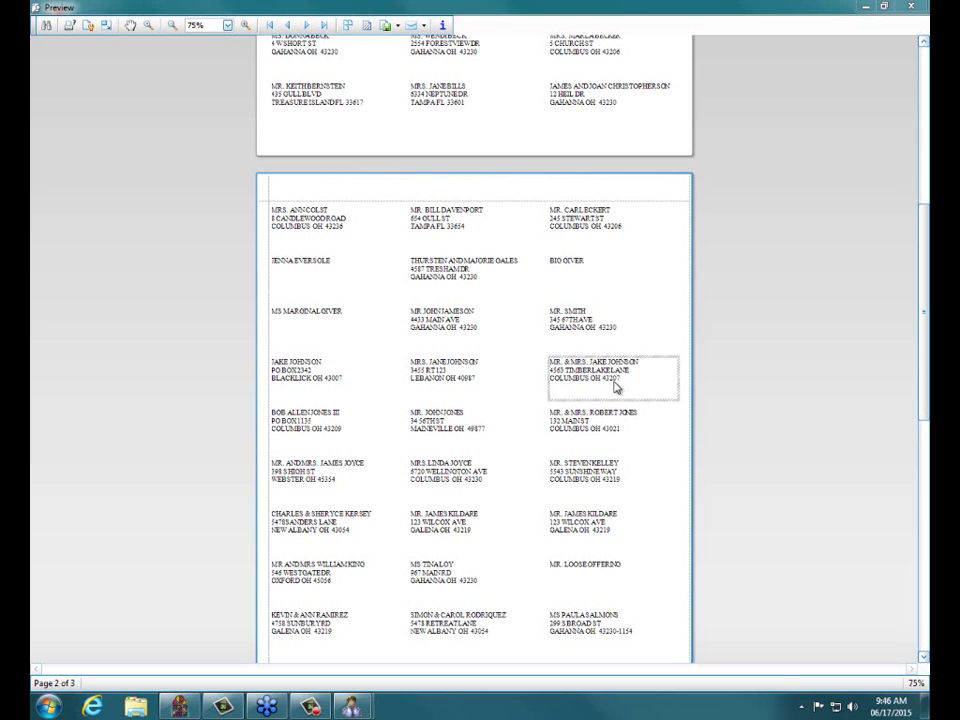
- Close the label preview and exit Membership, answering Yes to Exit Membership?
click(908, 8)
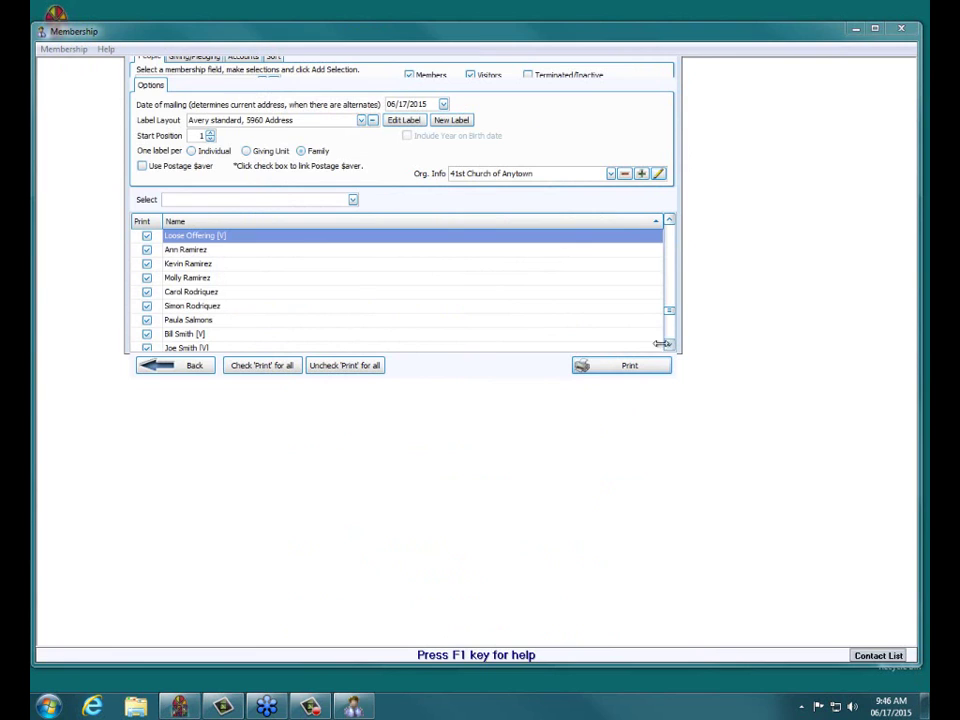
click(898, 31)
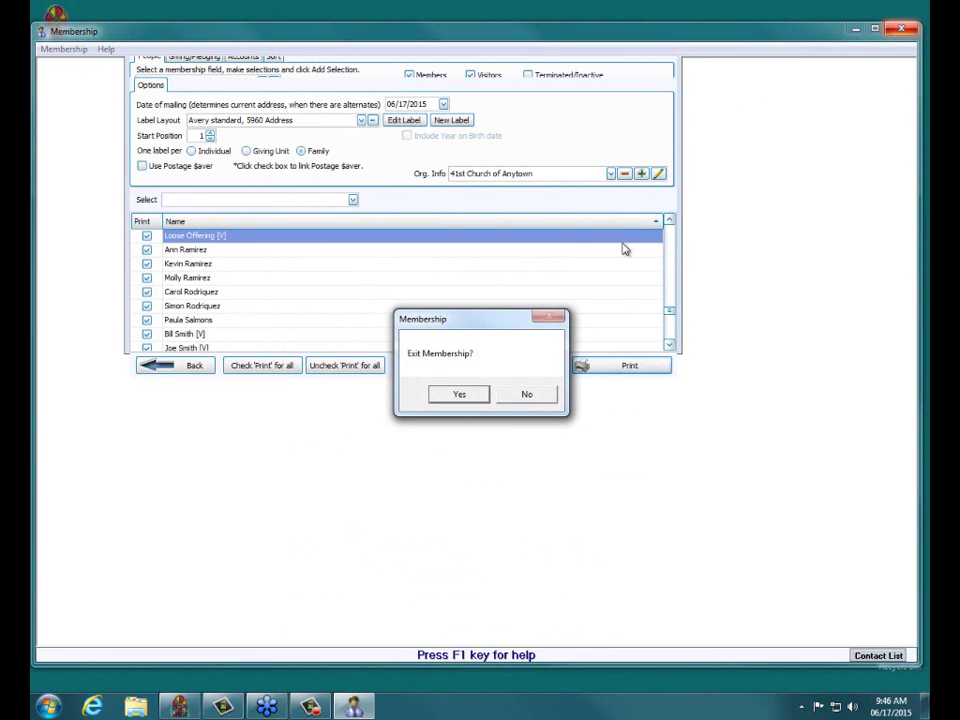
click(482, 394)
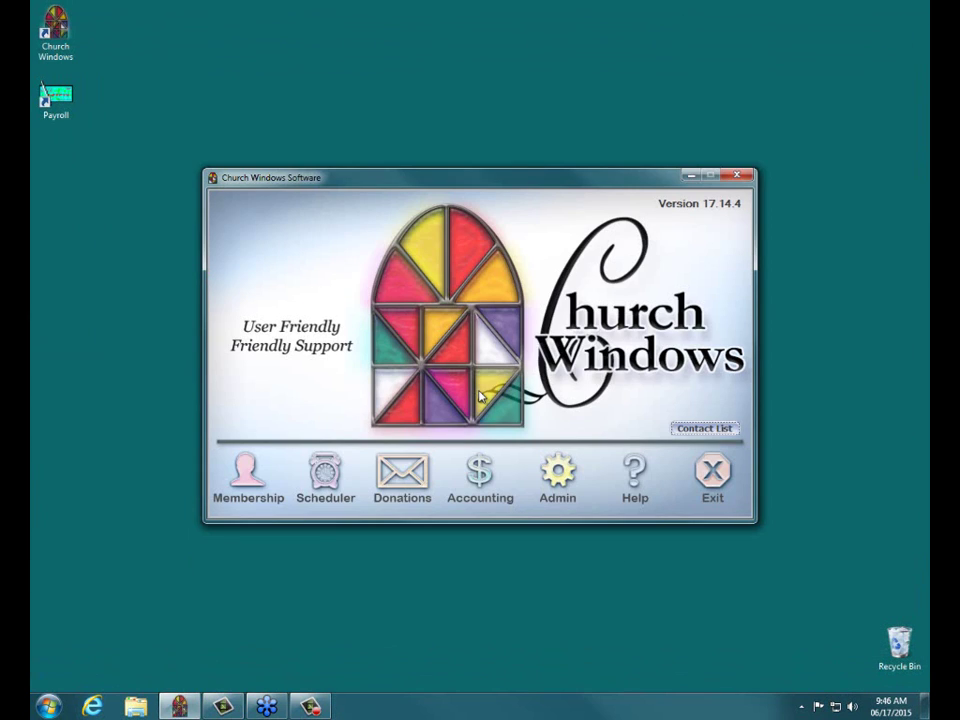